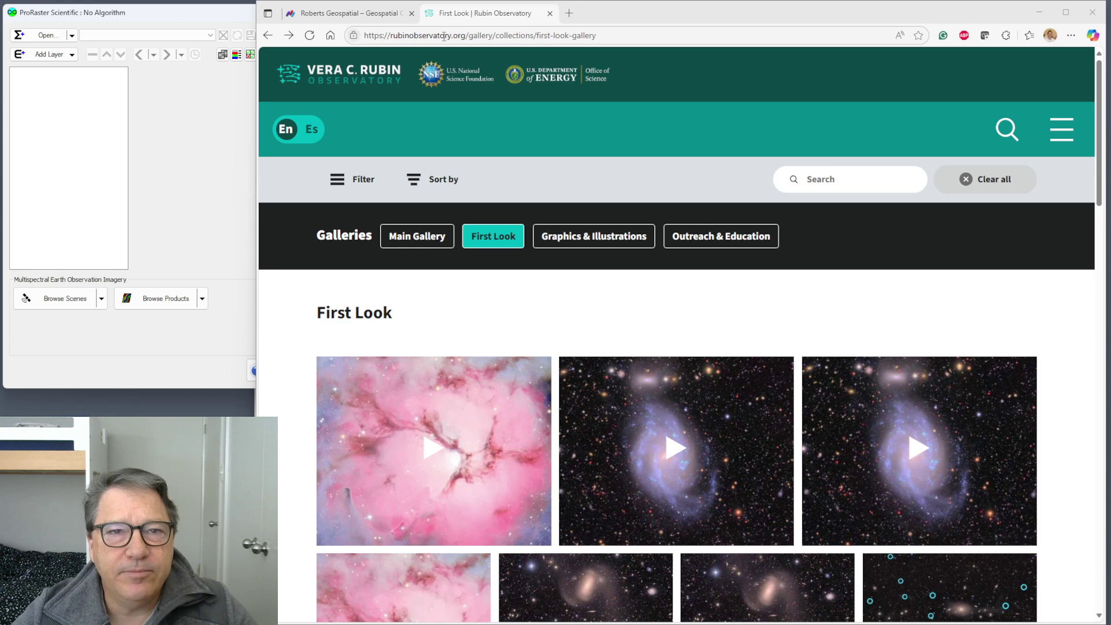
# Browse the First Look gallery and open the page for The Cosmic Treasure Chest image.
pyautogui.scroll(-2, 1077, 425)
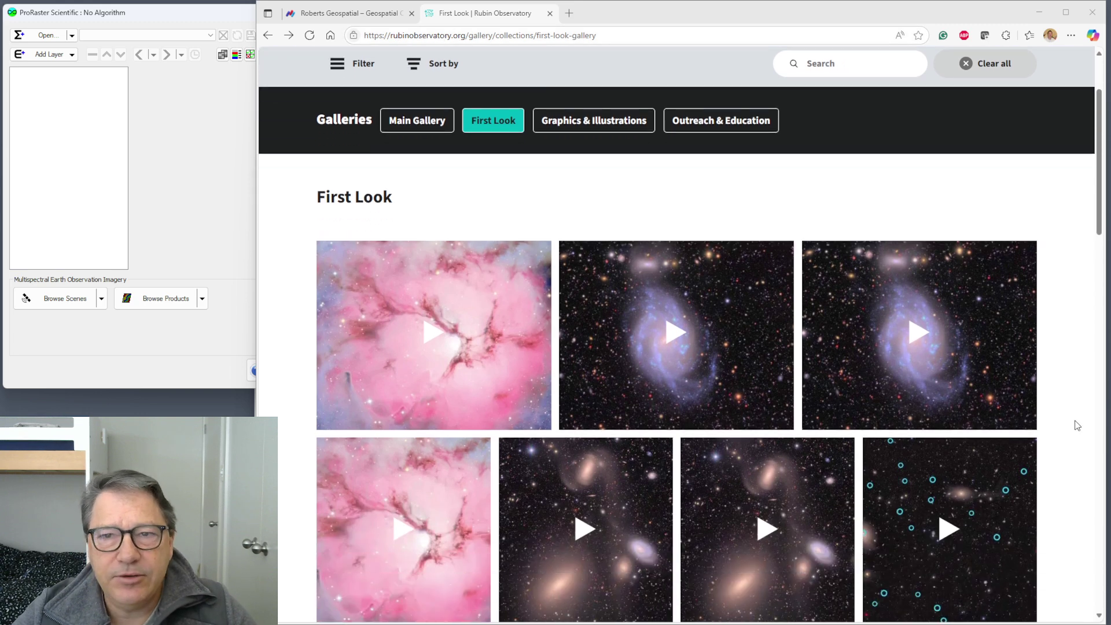
pyautogui.scroll(-5, 1076, 426)
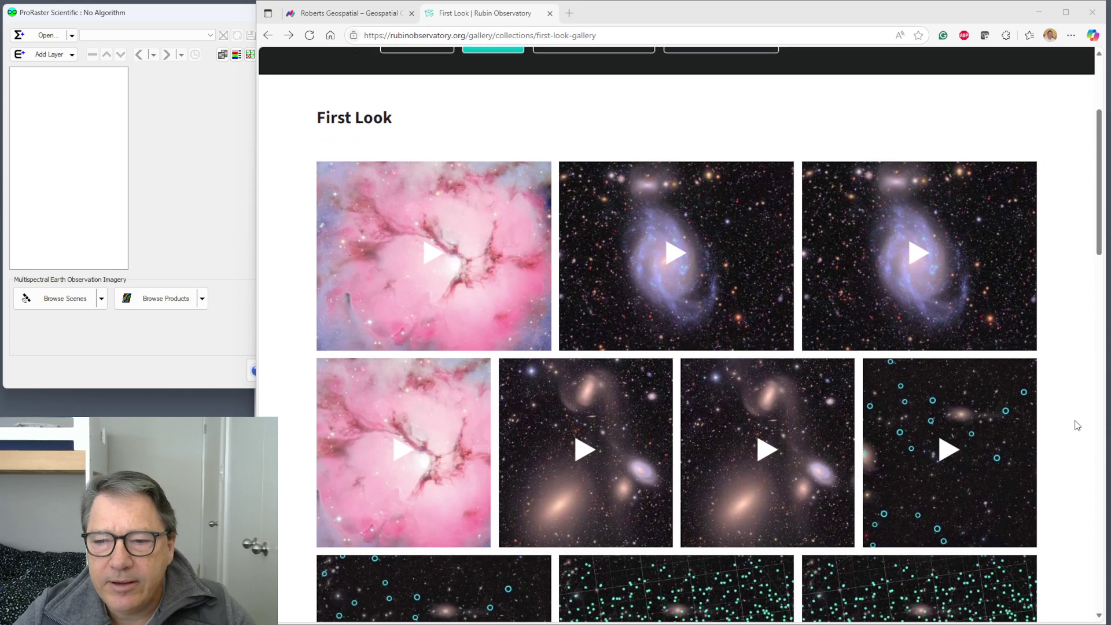
pyautogui.scroll(-7, 1076, 425)
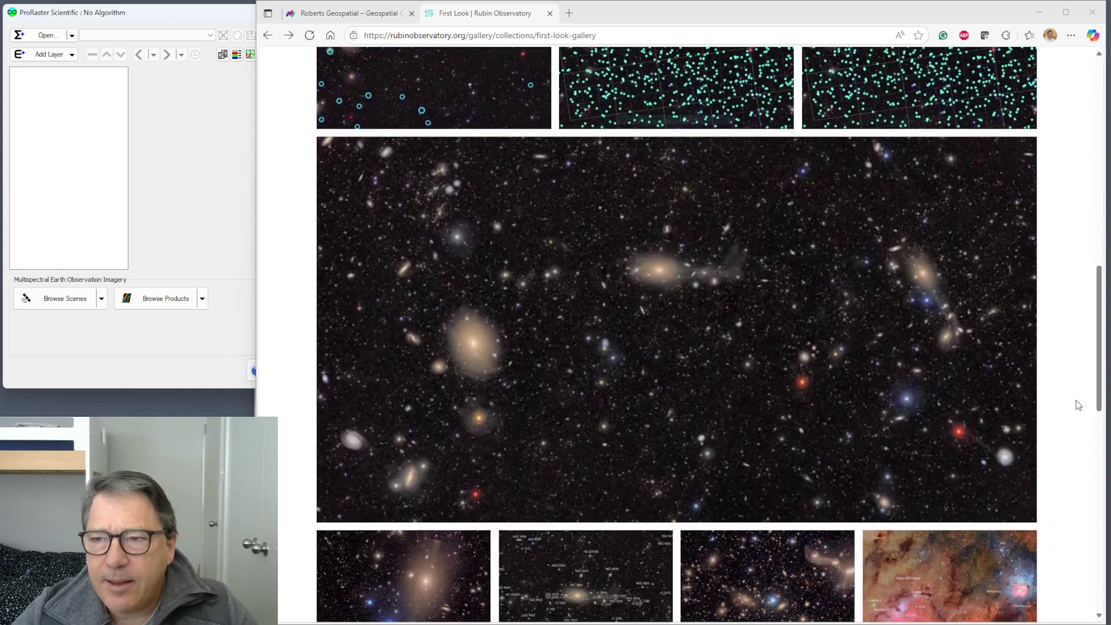
pyautogui.scroll(-1, 1062, 315)
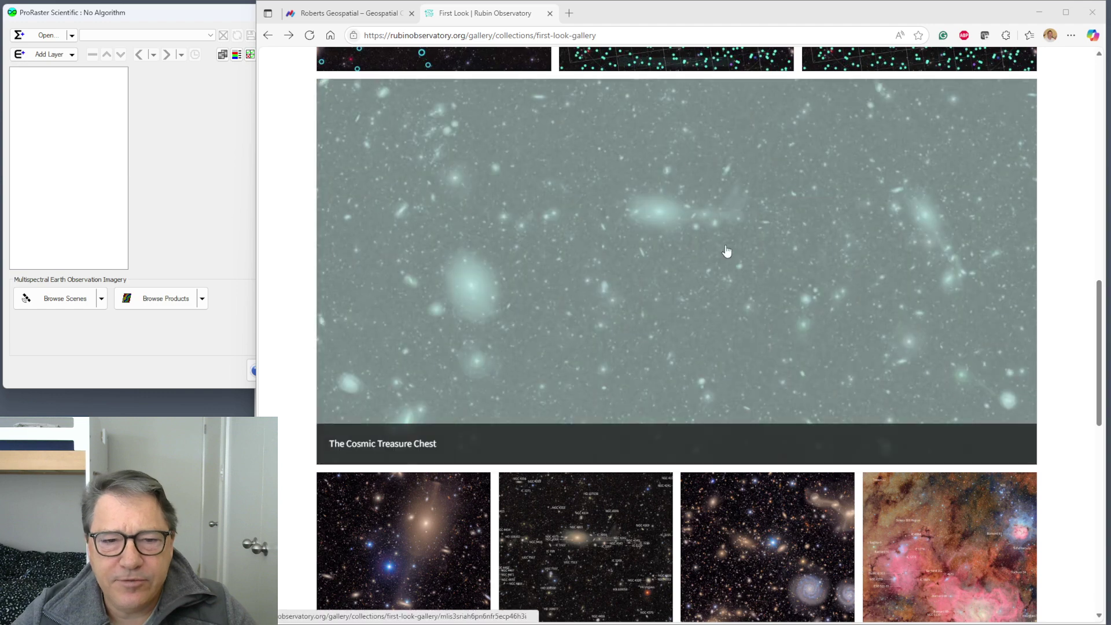
pyautogui.click(677, 268)
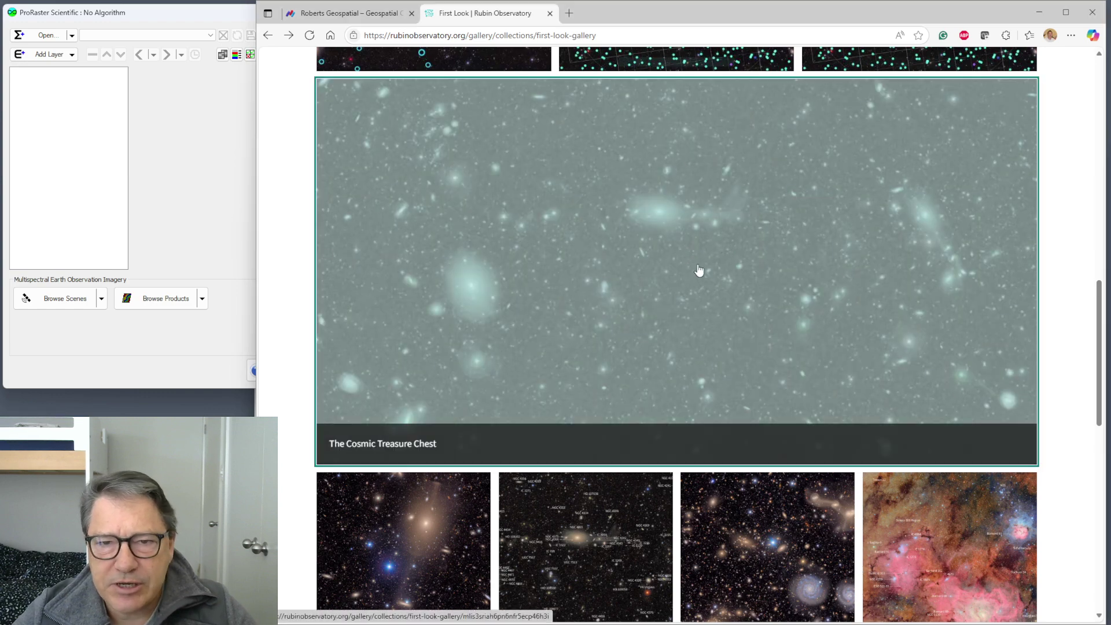
# Review the description, download options and available sizes of The Cosmic Treasure Chest image.
pyautogui.scroll(-5, 1078, 319)
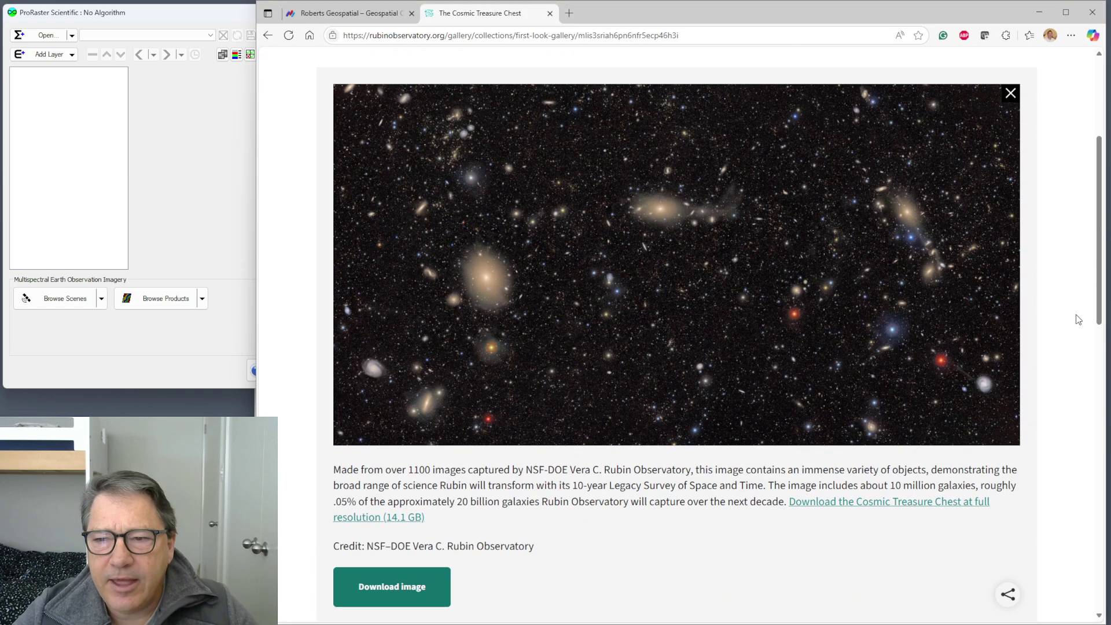
pyautogui.scroll(-5, 1079, 324)
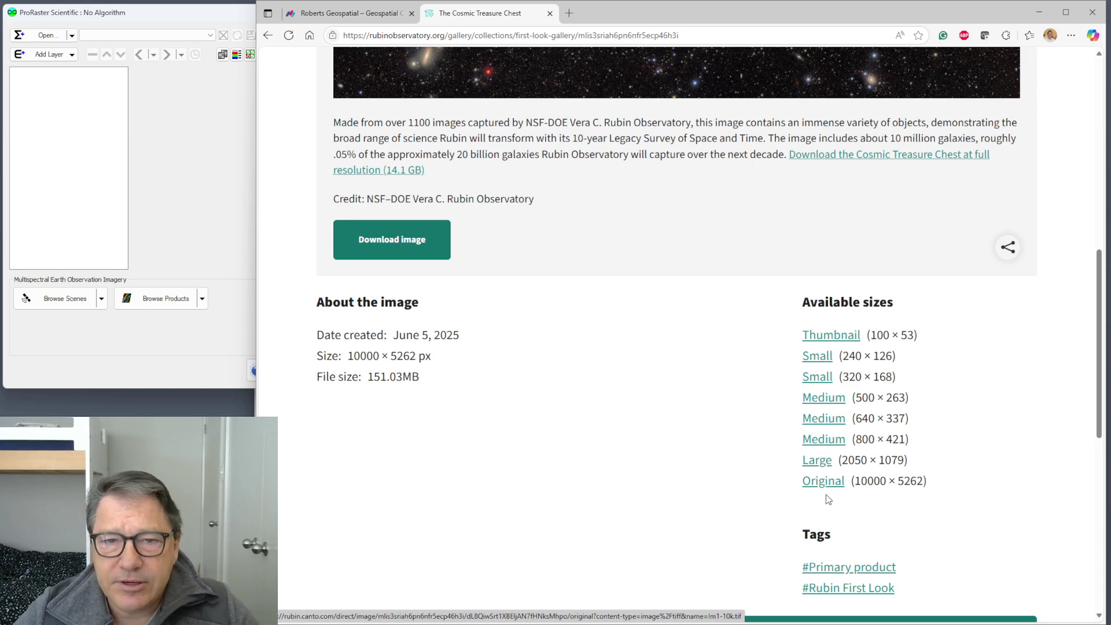
pyautogui.scroll(2, 991, 428)
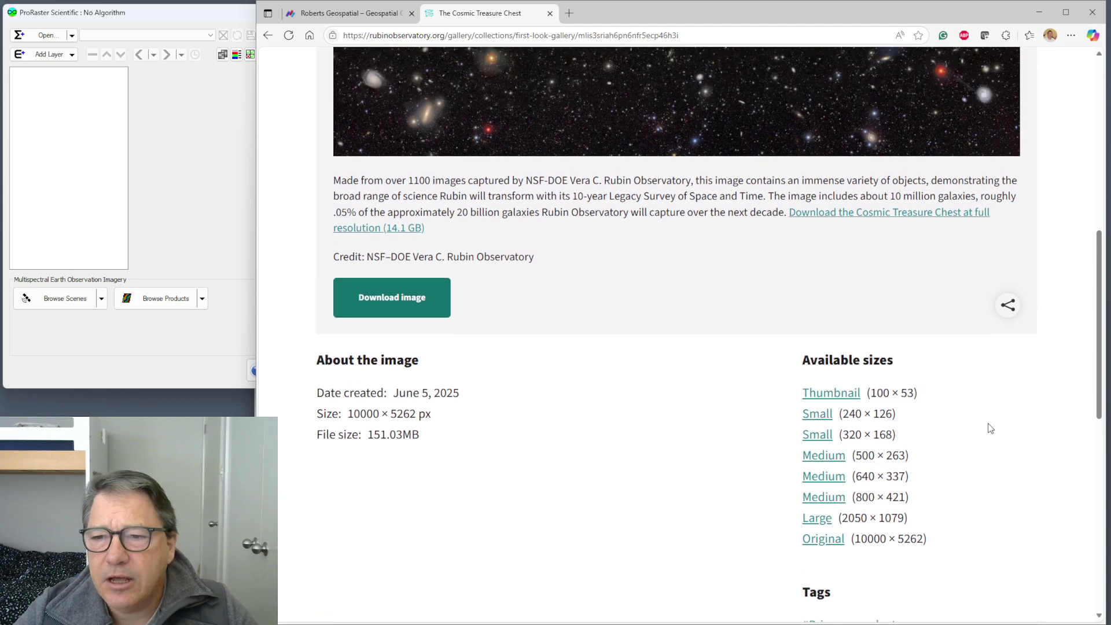
pyautogui.scroll(1, 984, 466)
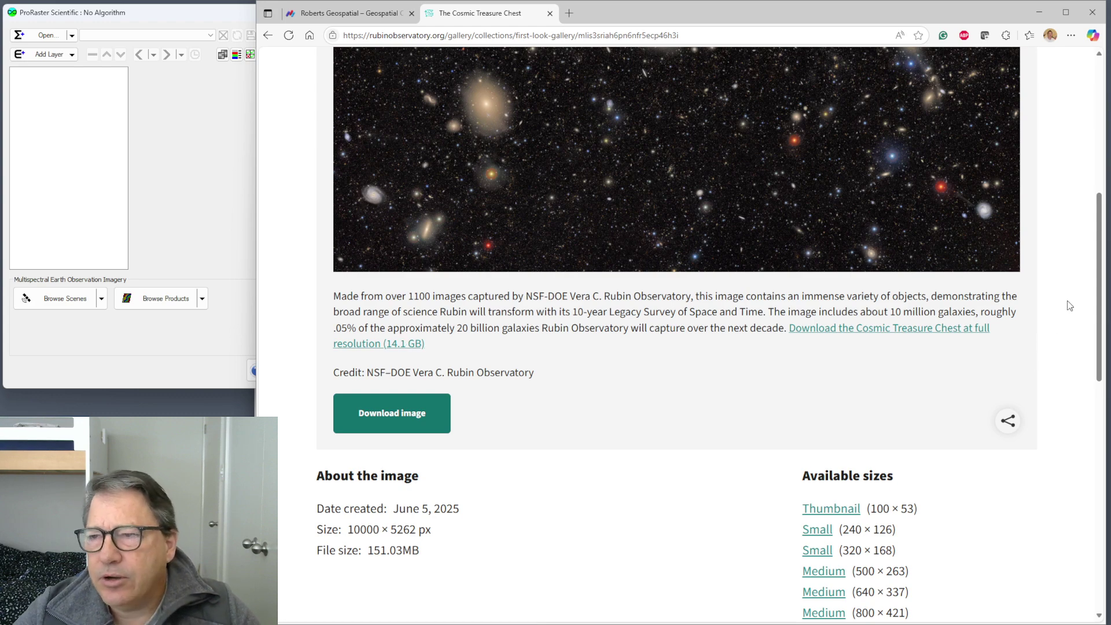
pyautogui.scroll(7, 1069, 306)
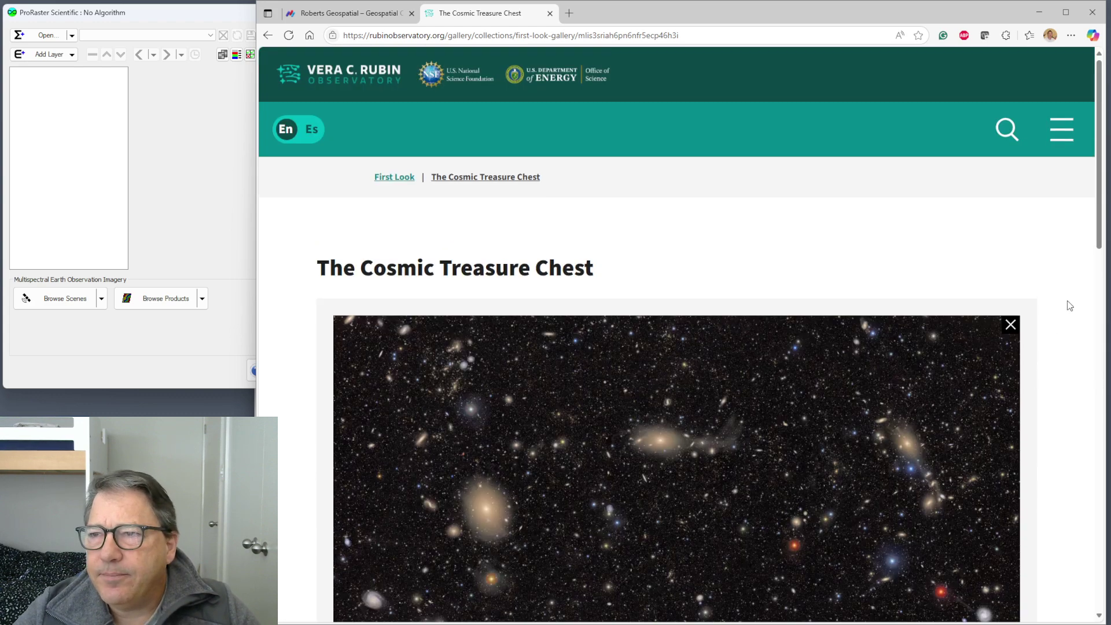
# Return to the First Look gallery, open the Trifid and Lagoon (Image) page, and review its description and full-resolution download option.
pyautogui.click(267, 35)
pyautogui.scroll(-6, 1073, 293)
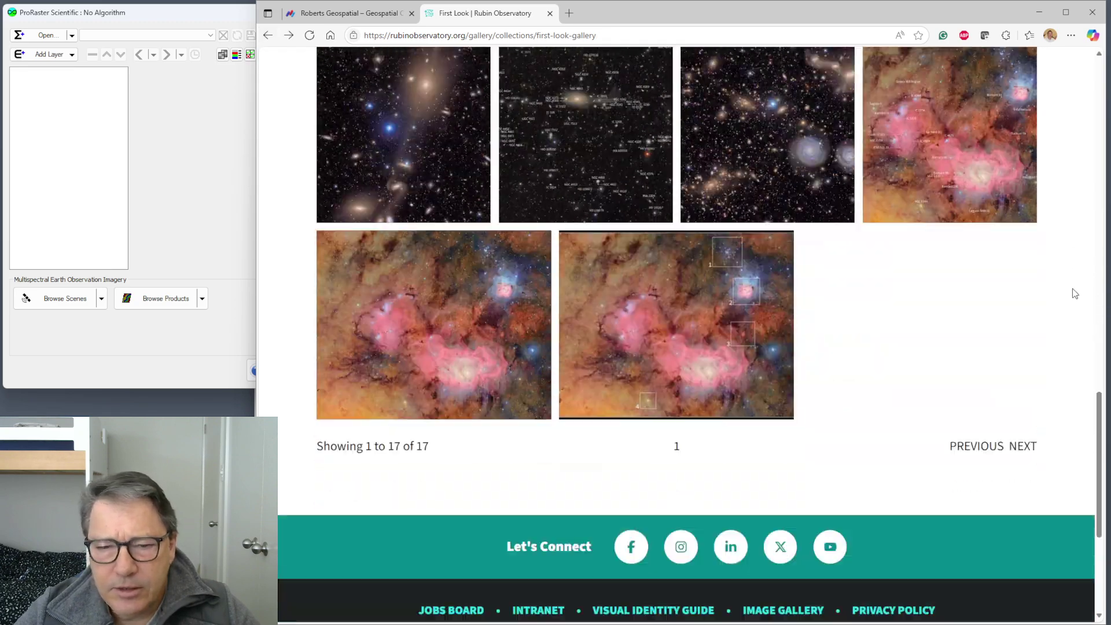
pyautogui.click(425, 238)
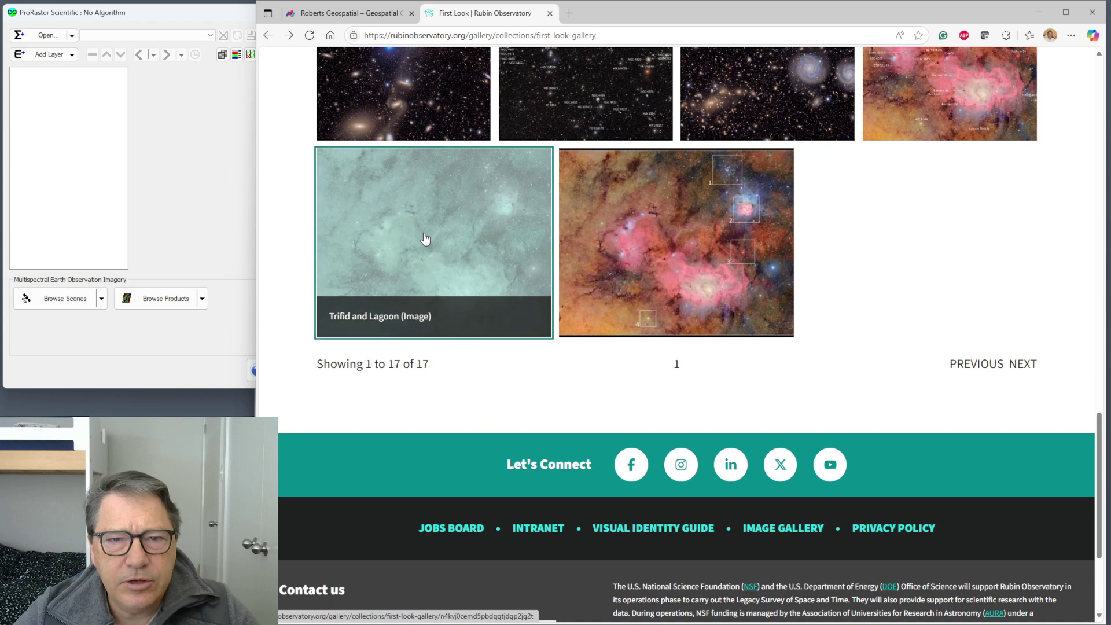
pyautogui.scroll(-7, 1070, 280)
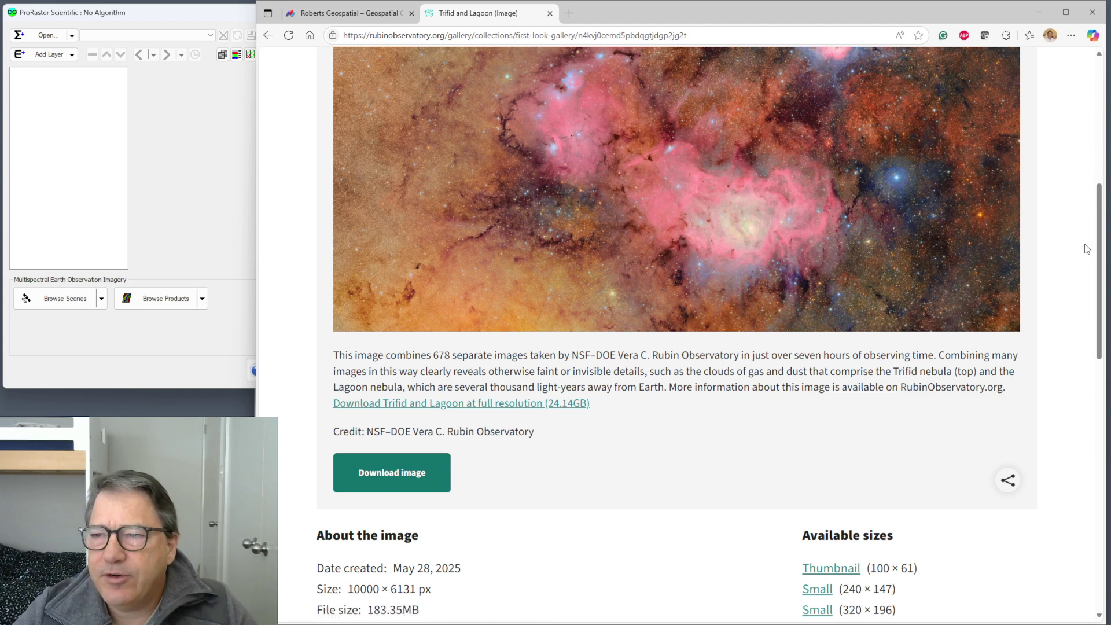
pyautogui.scroll(4, 1086, 249)
pyautogui.scroll(3, 1085, 247)
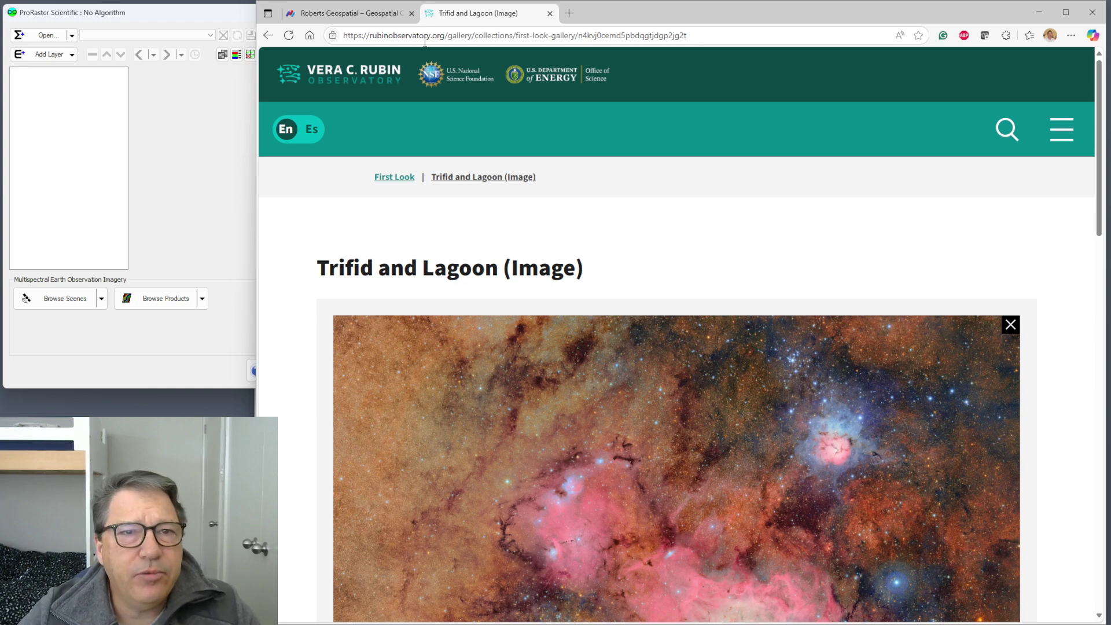
# Switch to the Roberts Geospatial website and review the Scientific, Premium and Essential editions of ProRaster on its home page.
pyautogui.click(349, 14)
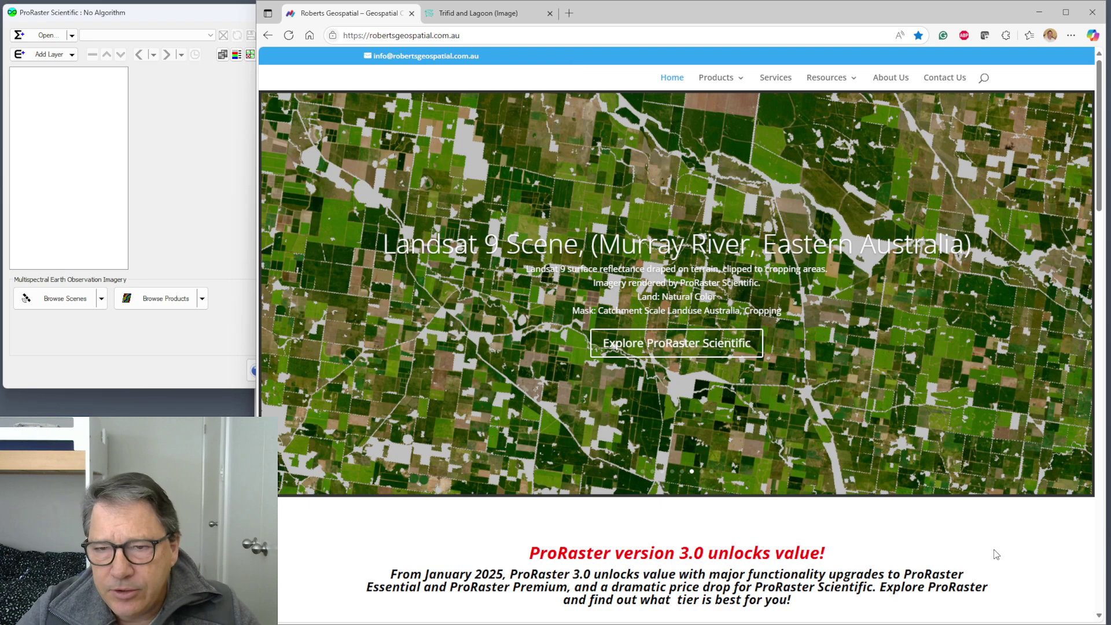
pyautogui.scroll(-5, 991, 552)
pyautogui.scroll(-5, 995, 440)
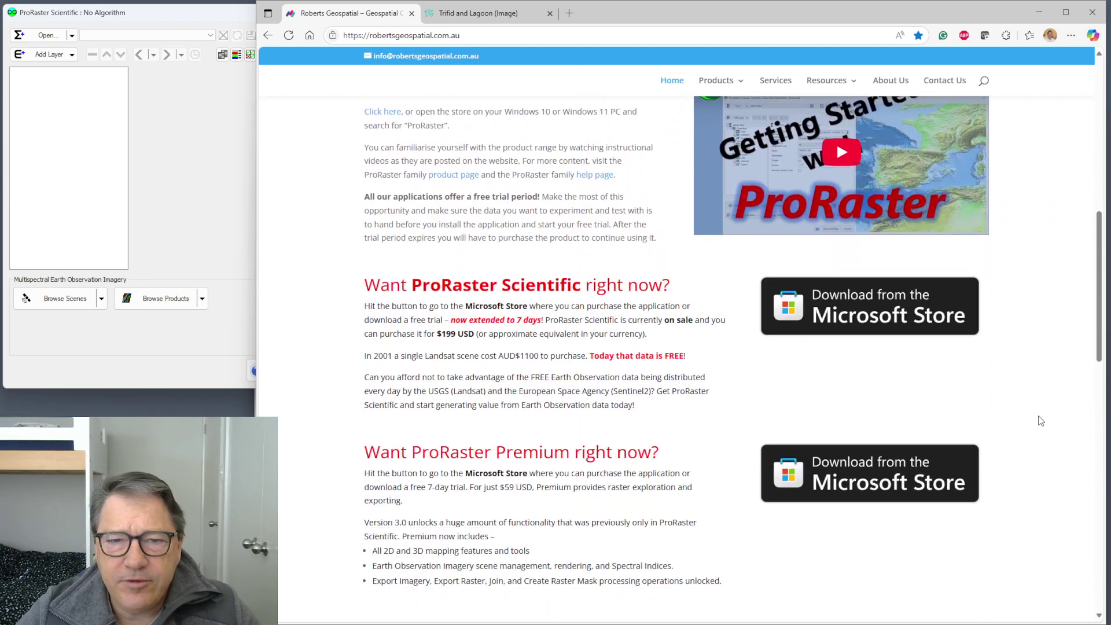
pyautogui.scroll(1, 1040, 421)
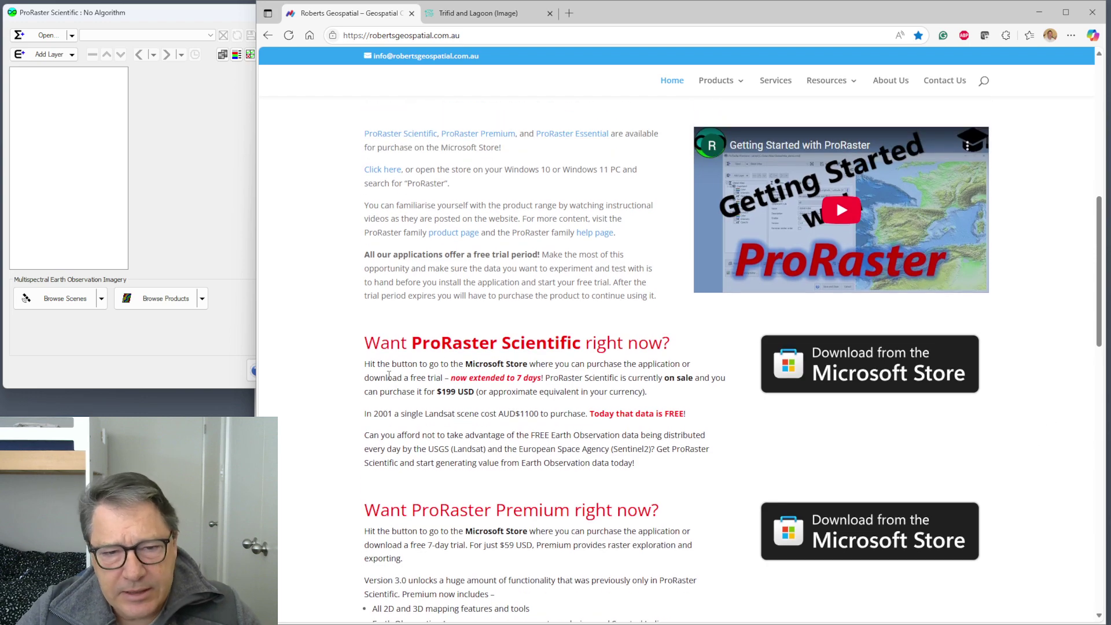
pyautogui.scroll(-5, 1010, 448)
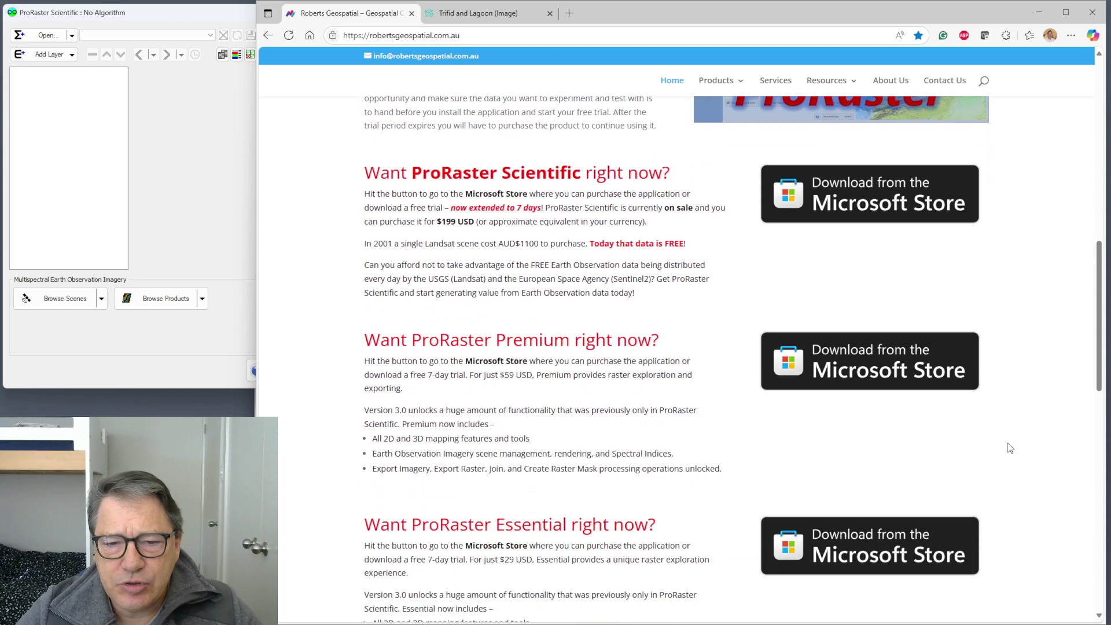
pyautogui.scroll(8, 984, 449)
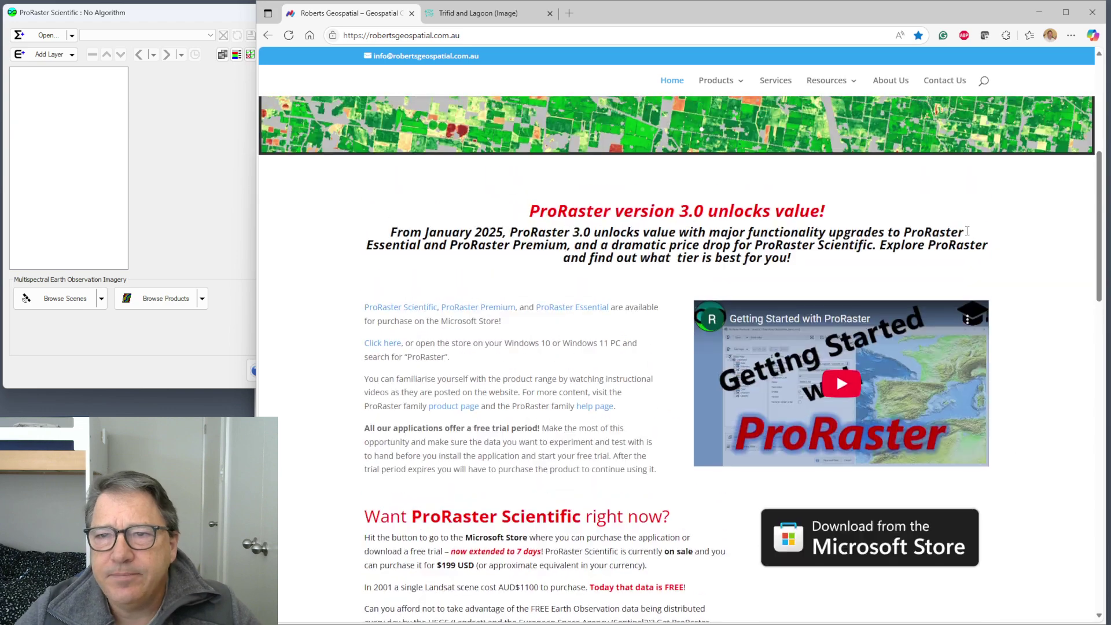
# View the Roberts Geospatial Documents page with its ProRaster guides, and open the Articles page.
pyautogui.moveTo(847, 82)
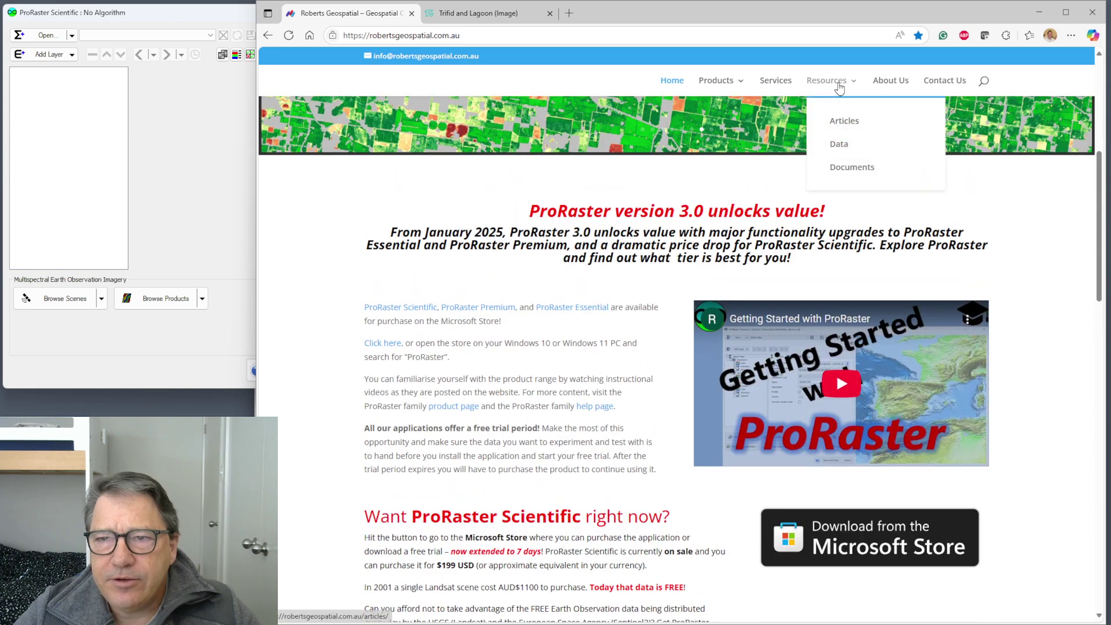
pyautogui.click(847, 169)
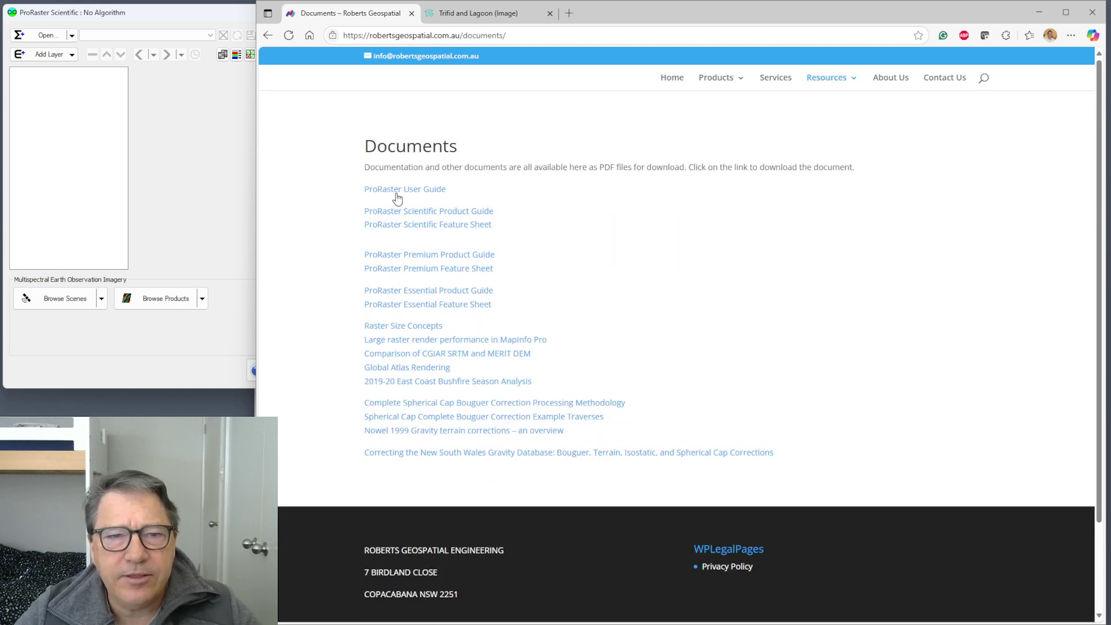
pyautogui.moveTo(833, 77)
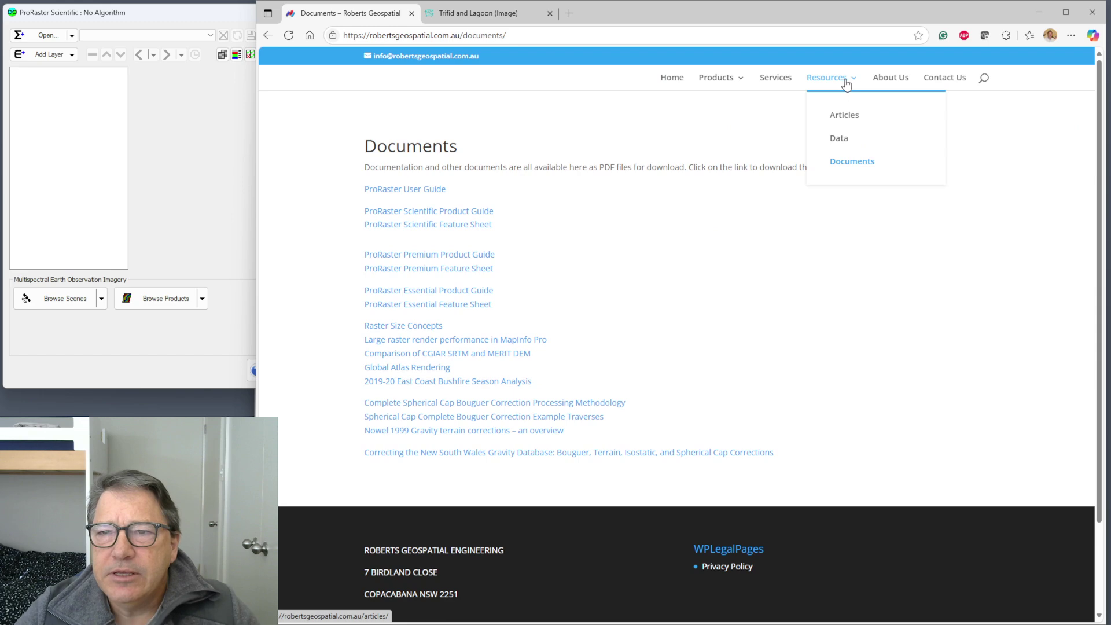
pyautogui.click(851, 119)
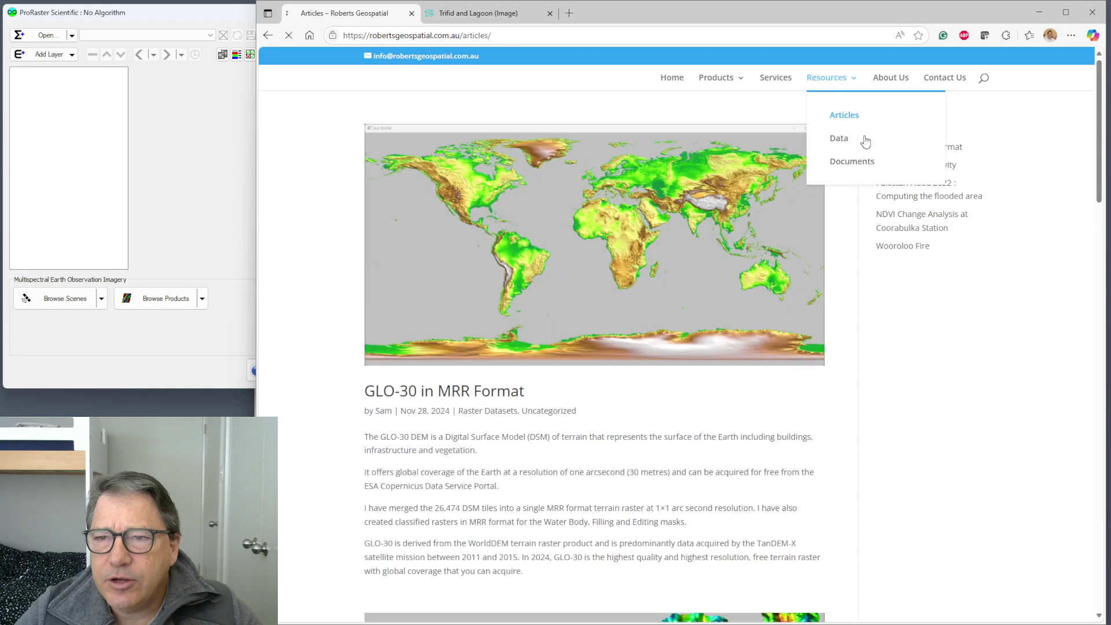
# Open the Roberts Geospatial Data page and look through its downloadable MRR rasters.
pyautogui.click(850, 139)
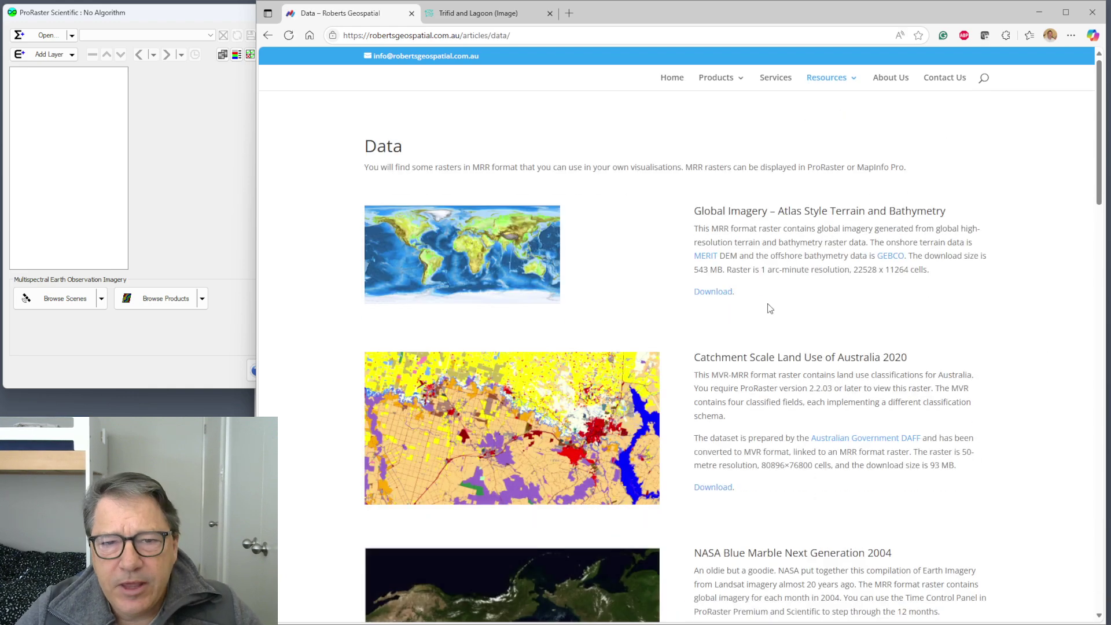
pyautogui.scroll(-6, 911, 423)
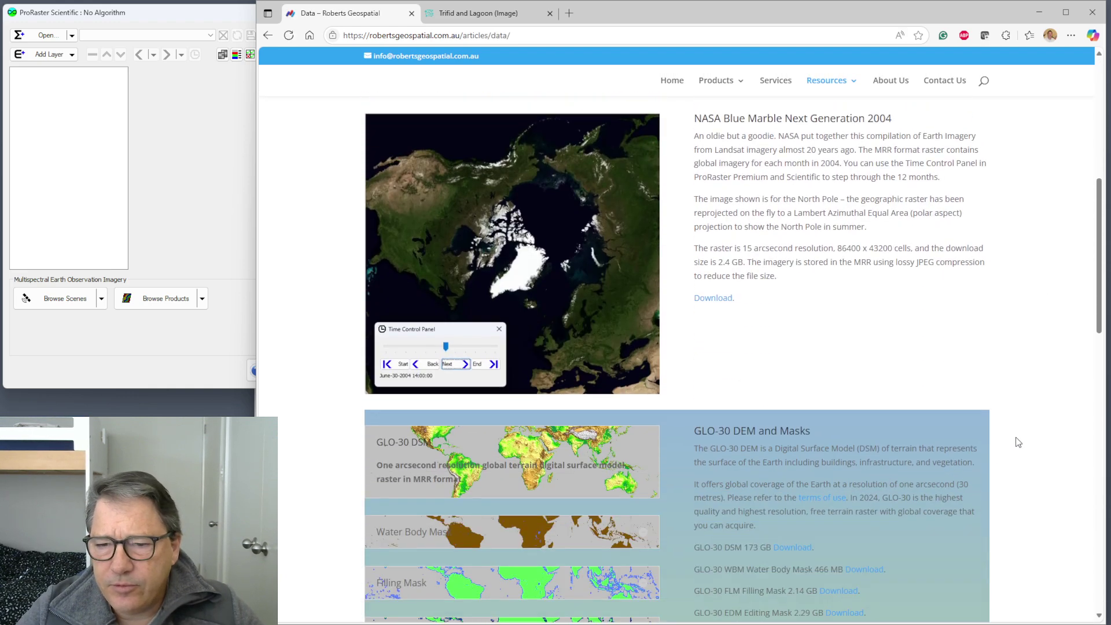
pyautogui.scroll(-9, 1018, 443)
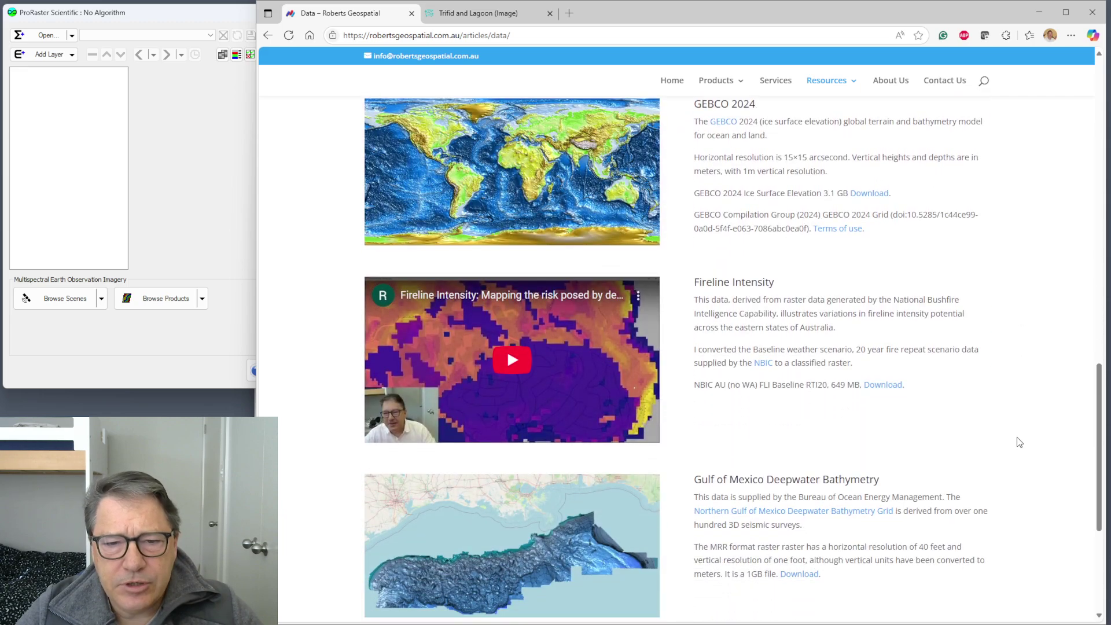
pyautogui.scroll(-4, 1018, 441)
pyautogui.scroll(15, 1017, 439)
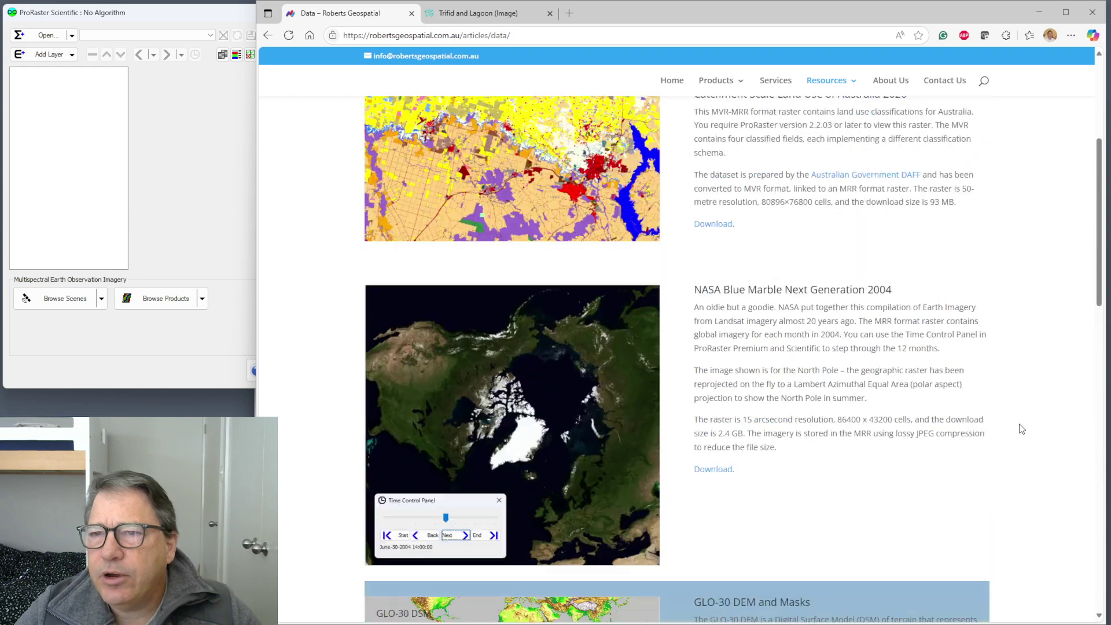
pyautogui.scroll(4, 1019, 427)
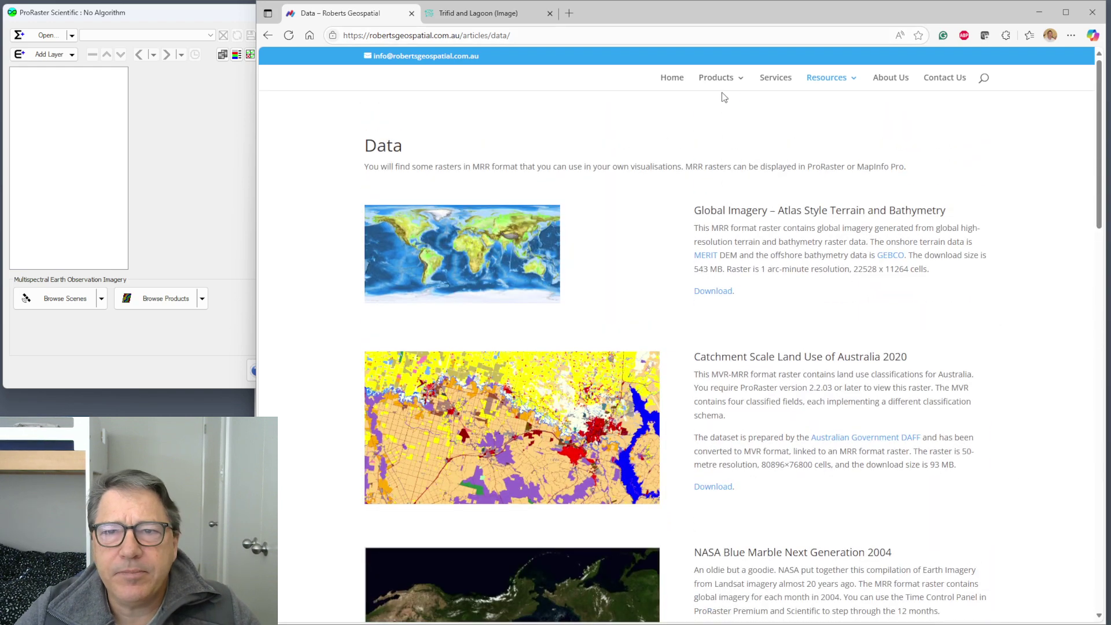
pyautogui.moveTo(714, 80)
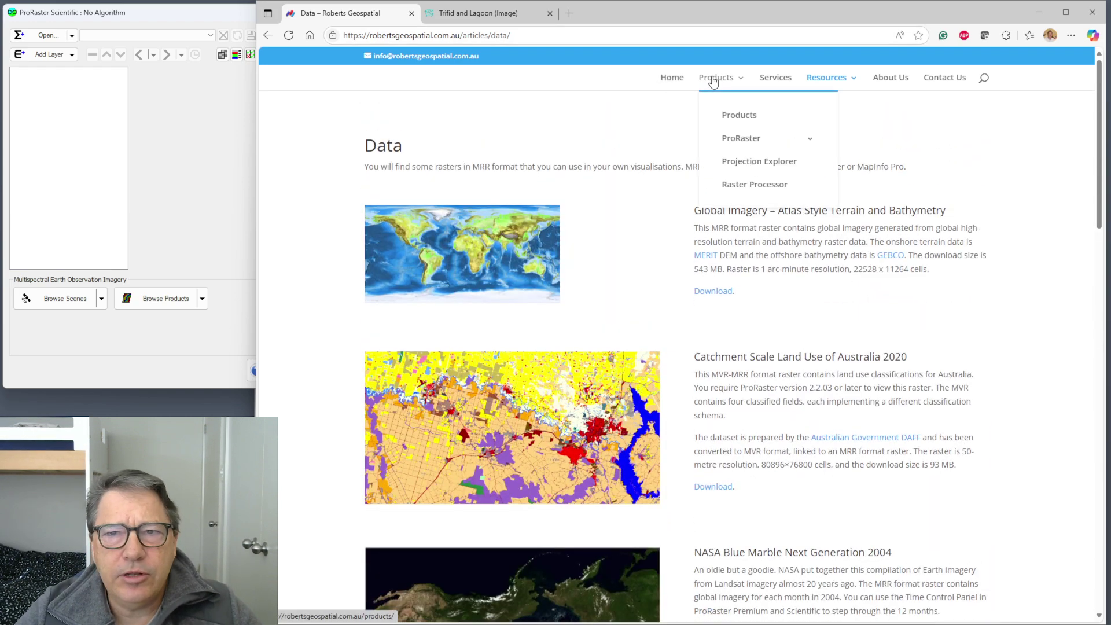
pyautogui.moveTo(771, 142)
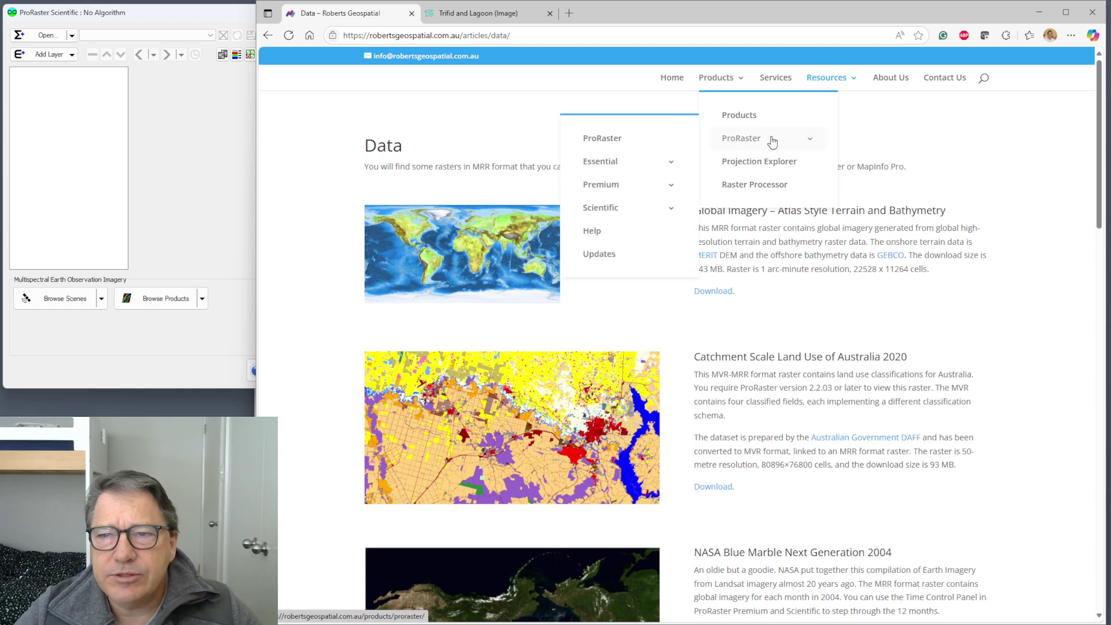
pyautogui.moveTo(625, 213)
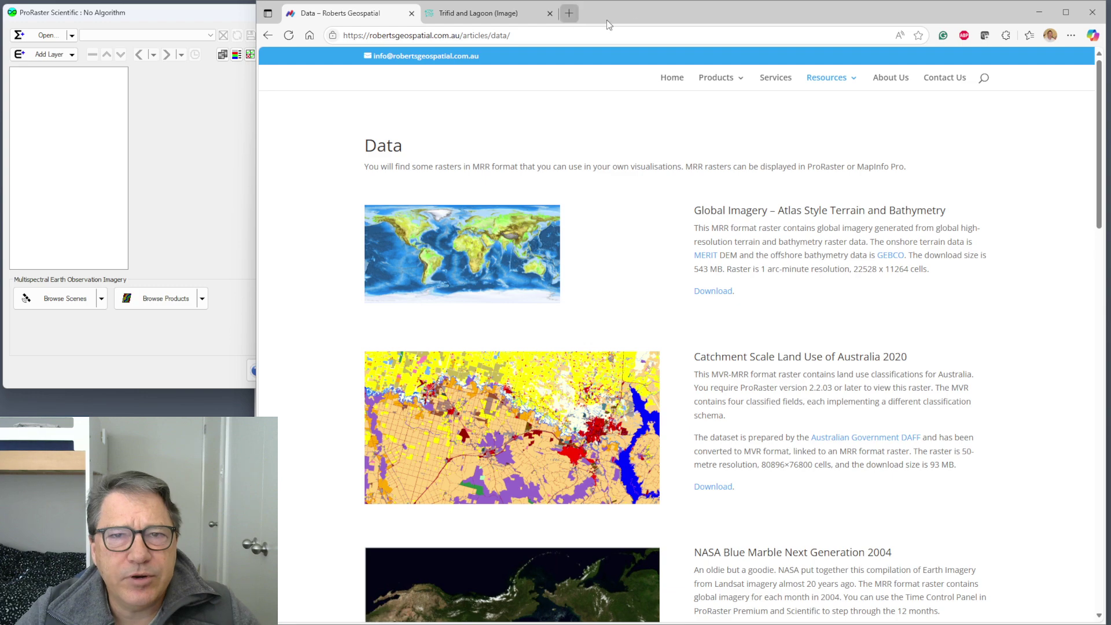
# Check the search suggestions for ProRaster in Microsoft Store, and leave only the ProRaster Scientific window showing on the desktop.
pyautogui.click(1039, 14)
pyautogui.click(911, 23)
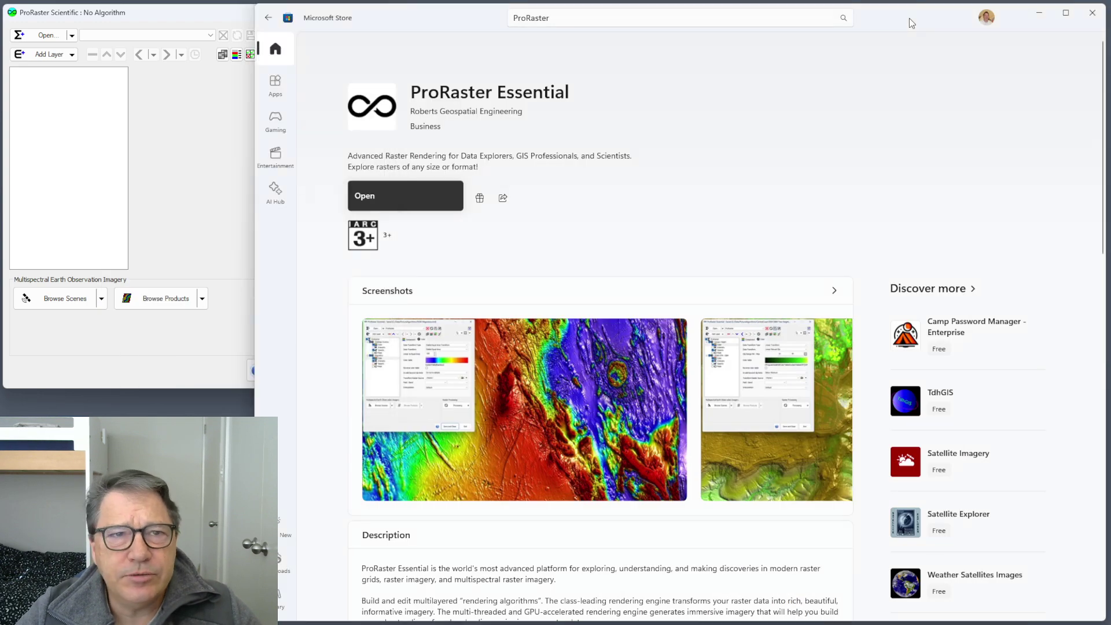
pyautogui.click(575, 14)
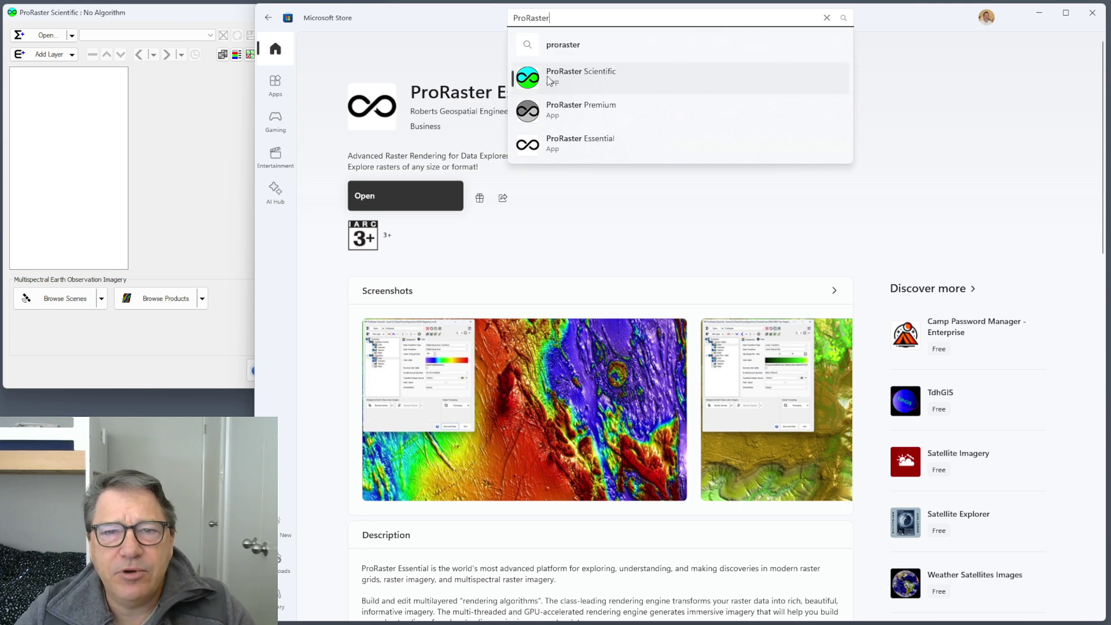
pyautogui.click(996, 132)
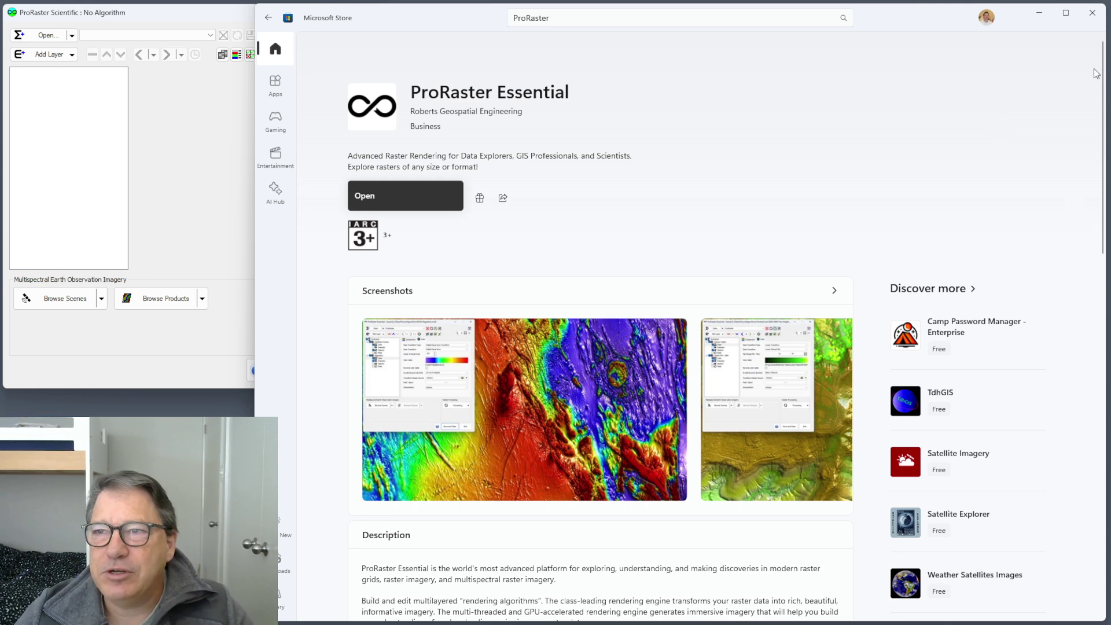
pyautogui.click(1039, 14)
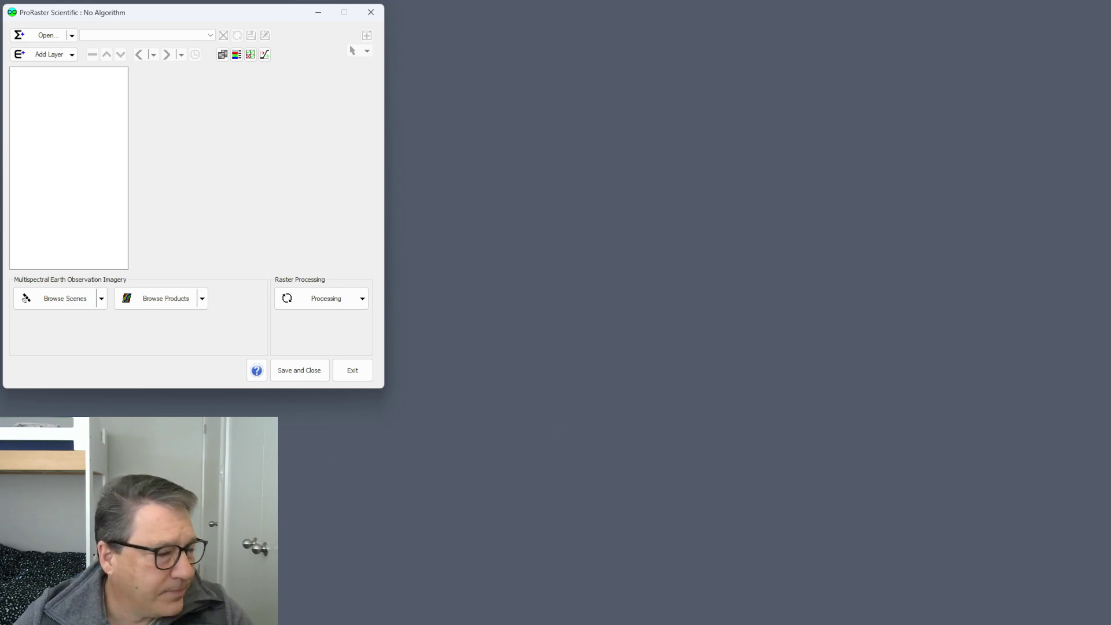
# Place the Rubin folder window from D:\Temp beside ProRaster Scientific and select Im1.tif.
pyautogui.moveTo(304, 388); pyautogui.dragTo(653, 45)
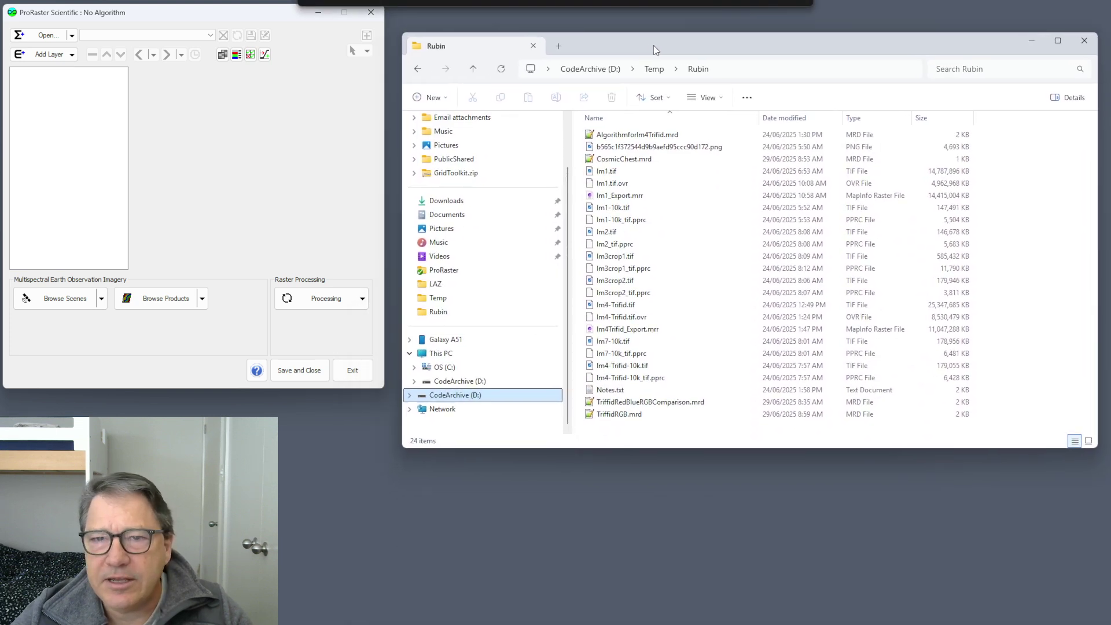
pyautogui.click(615, 173)
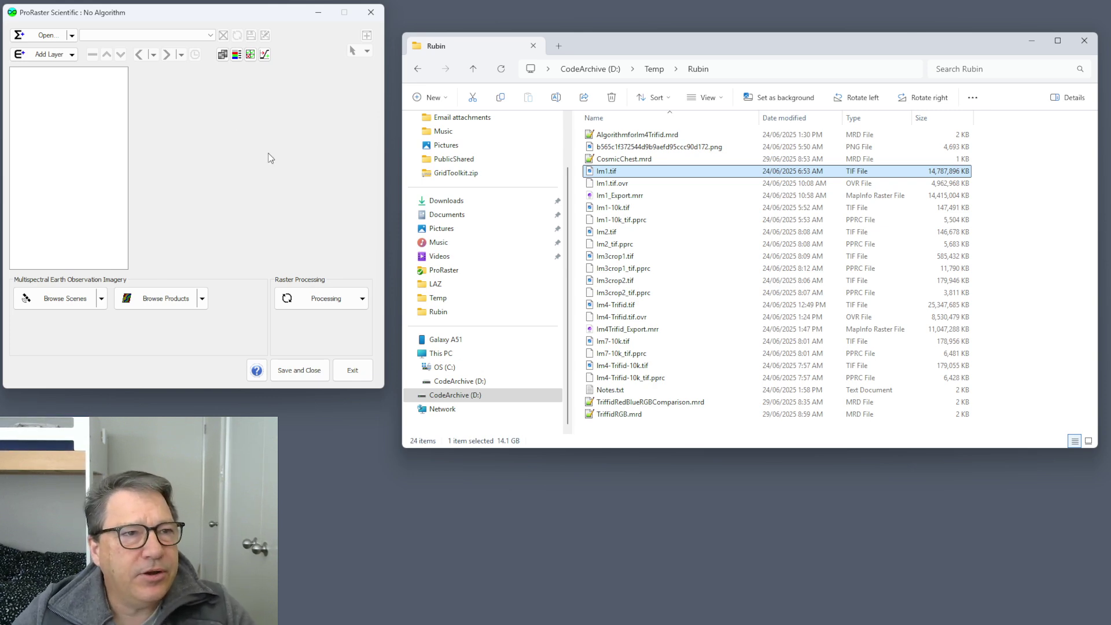
# Add a new raster source in the Raster Source Editor and name it CosmicTreasureChest_TIFF.
pyautogui.click(162, 13)
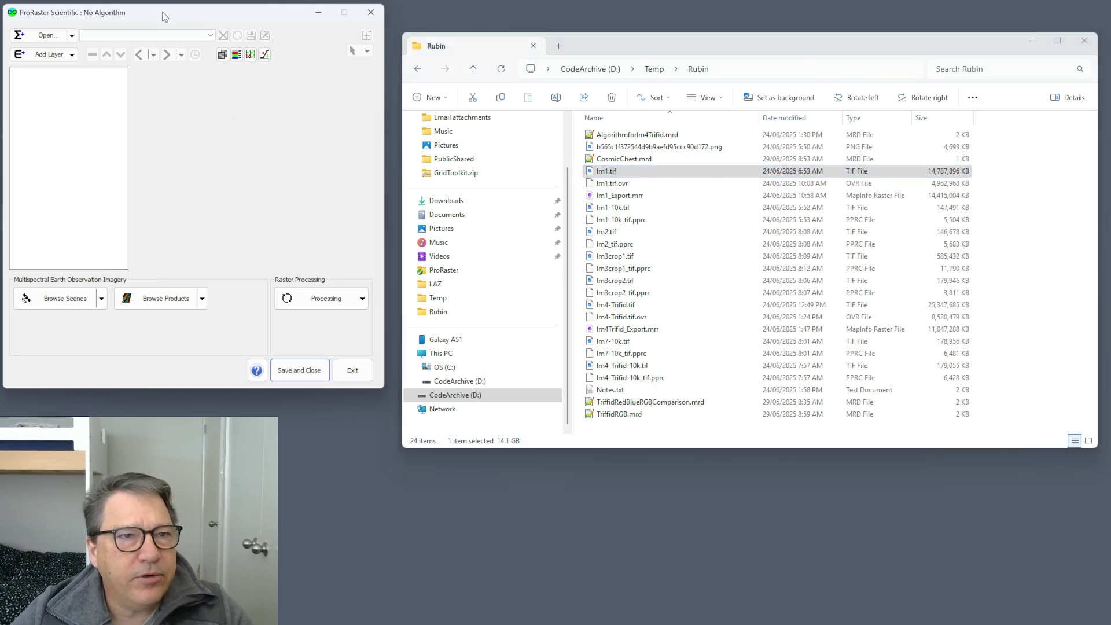
pyautogui.click(223, 58)
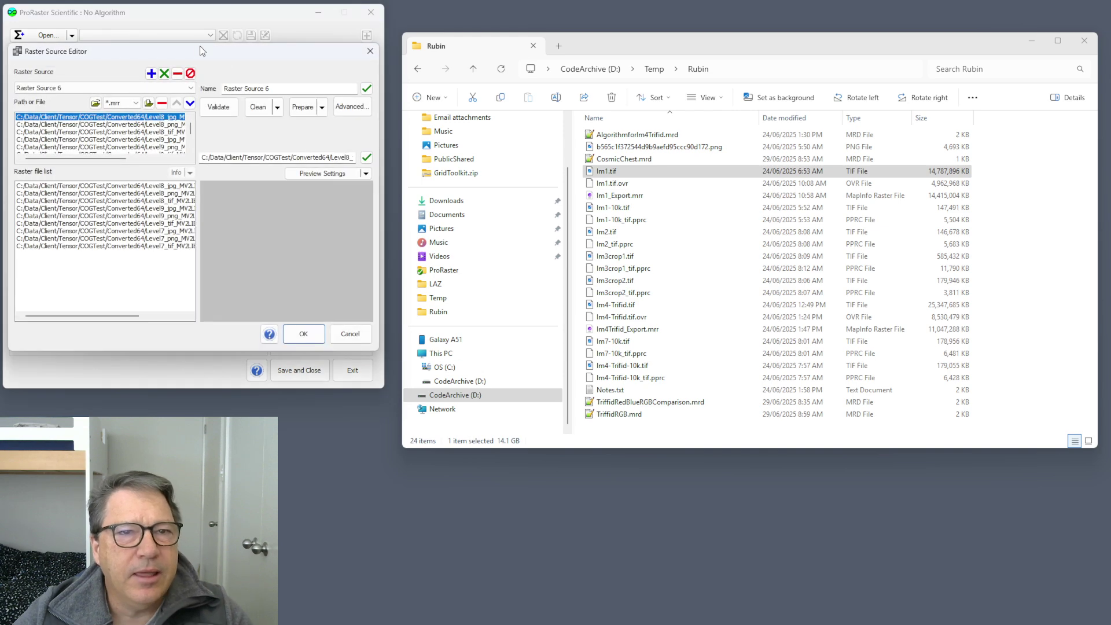
pyautogui.moveTo(199, 46); pyautogui.dragTo(499, 74)
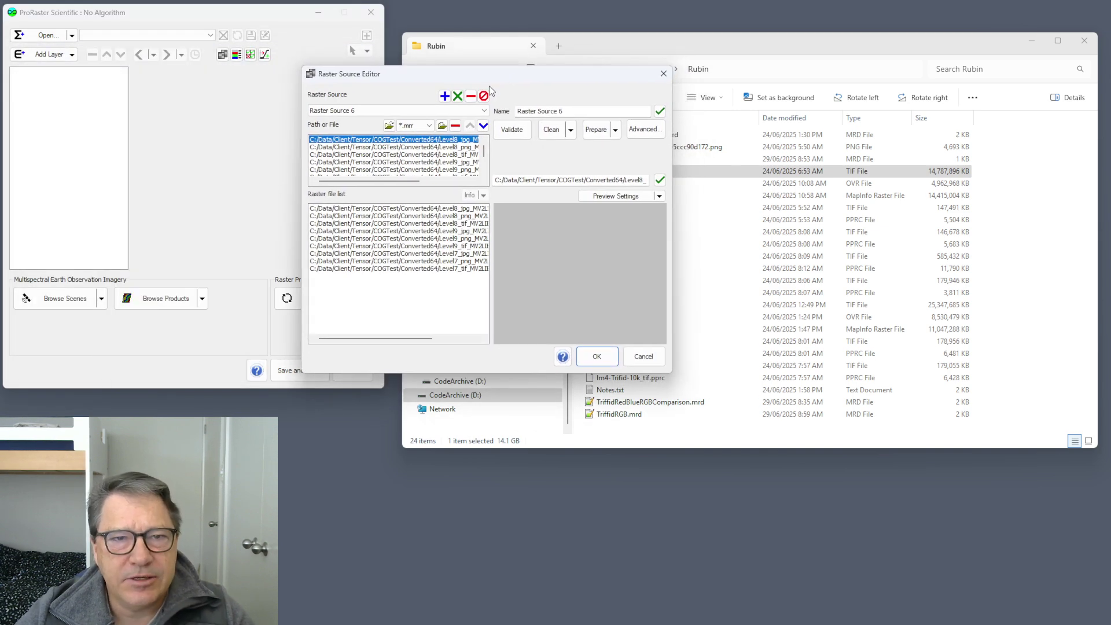
pyautogui.click(444, 97)
pyautogui.doubleClick(578, 108)
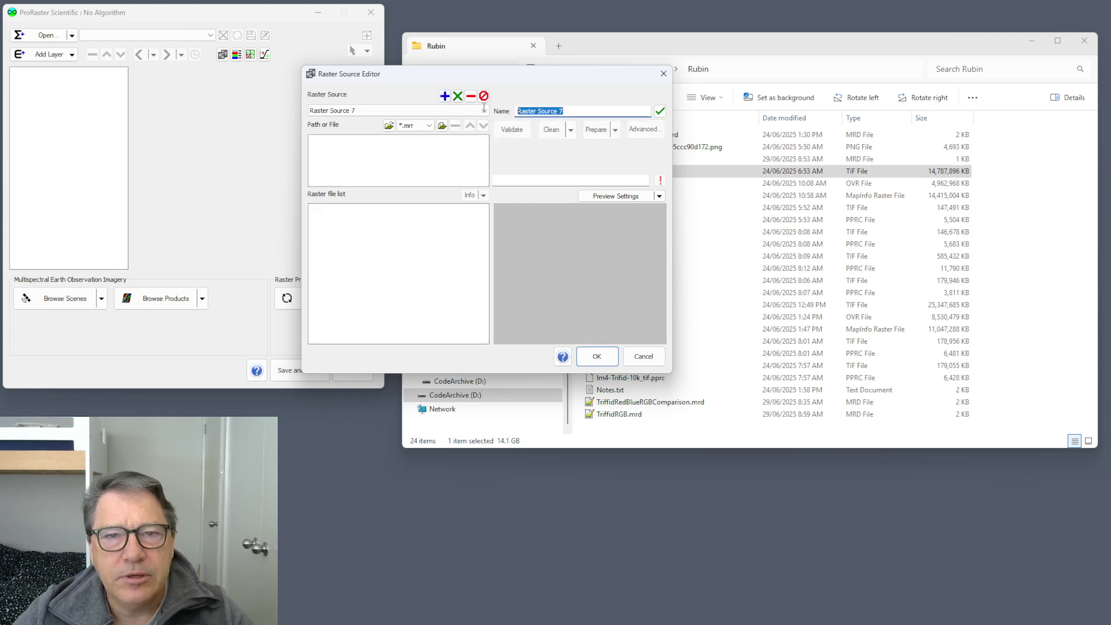
pyautogui.write('Cosmic')
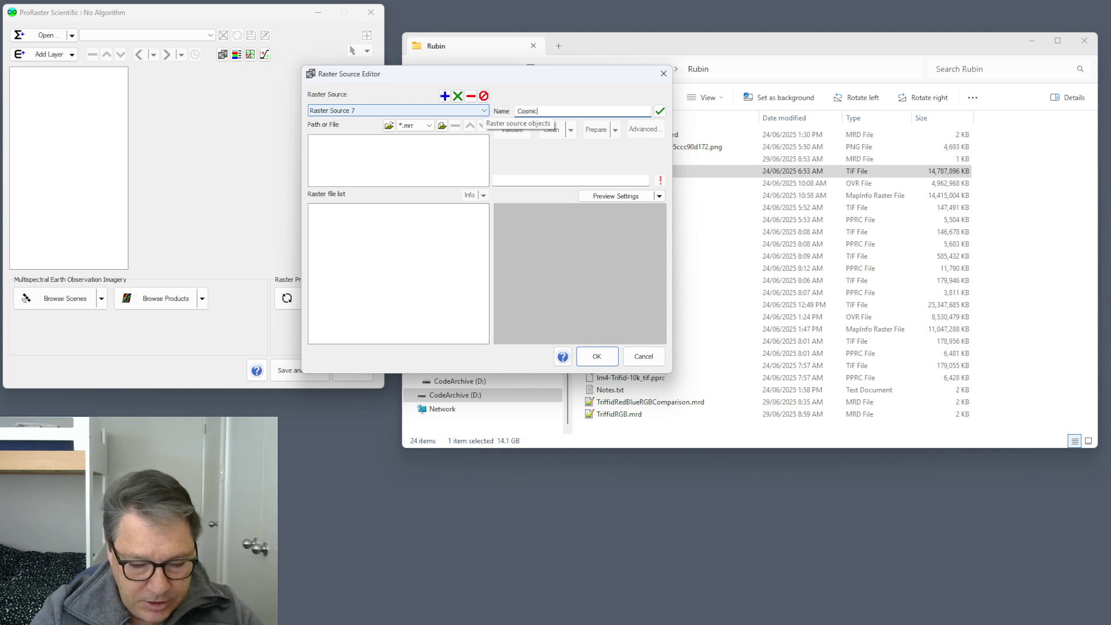
pyautogui.write('Treas')
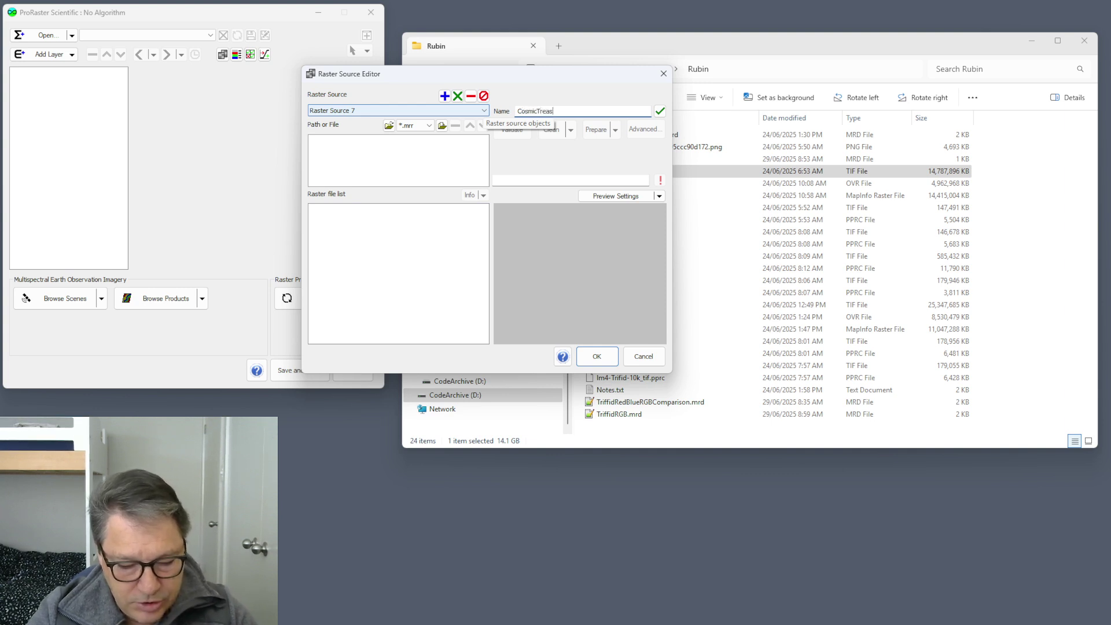
pyautogui.write('ureChest_TIFF')
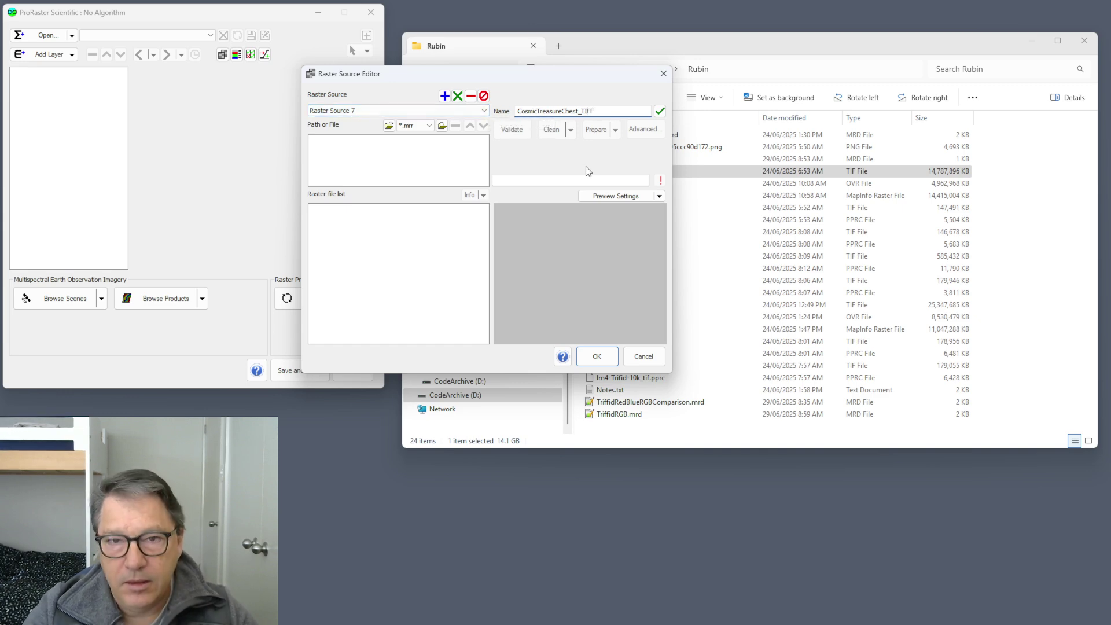
pyautogui.press('Return')
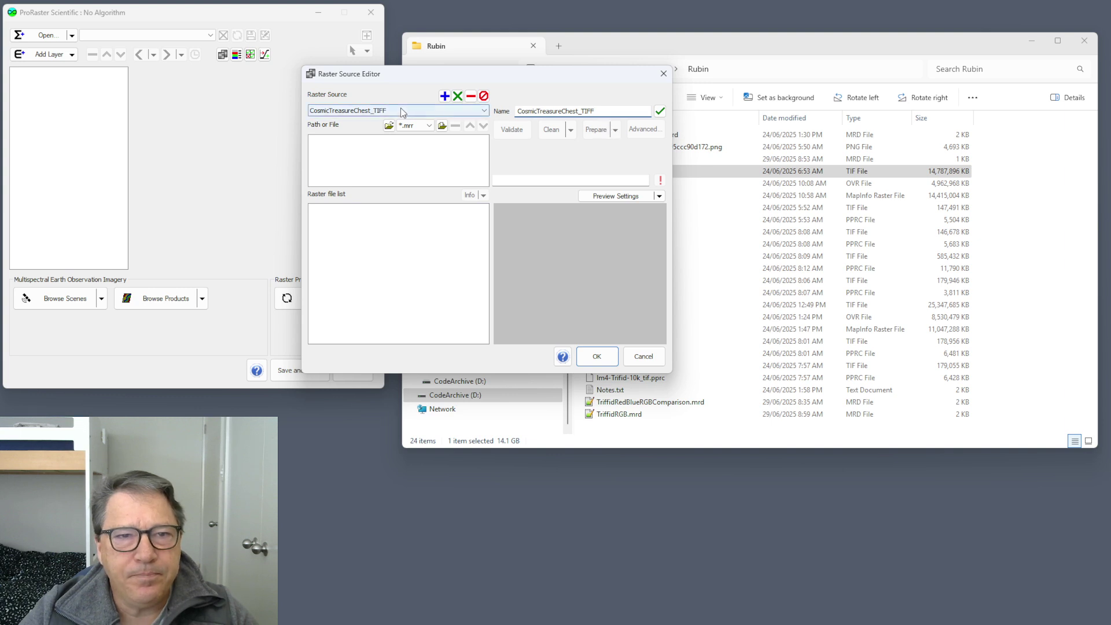
# Add Im1.tif from the Rubin folder to the CosmicTreasureChest_TIFF raster source.
pyautogui.moveTo(450, 71); pyautogui.dragTo(263, 125)
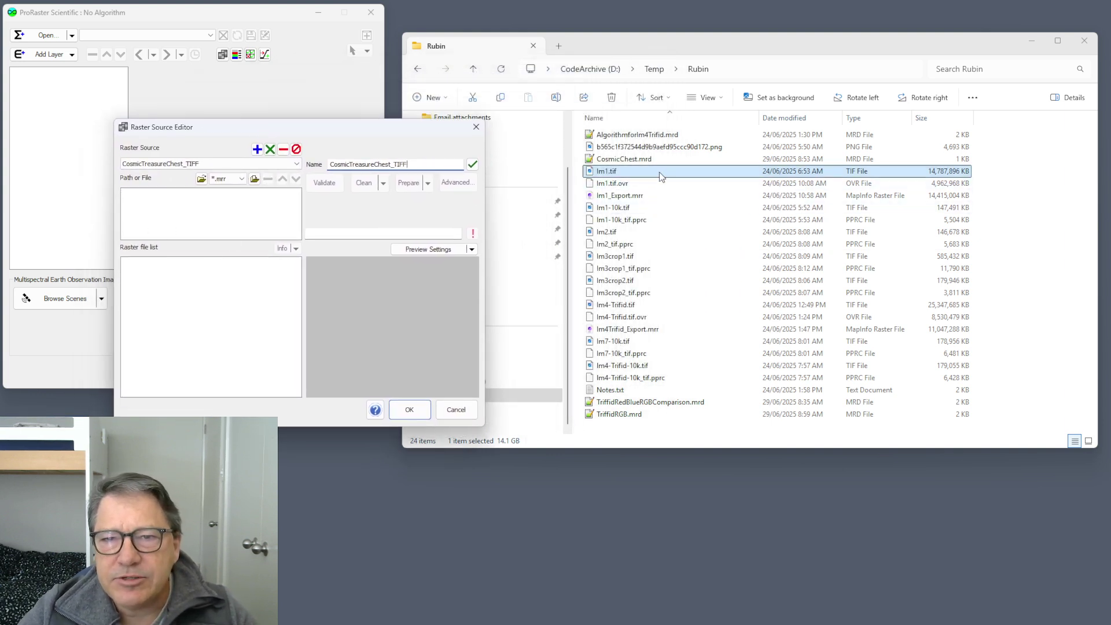
pyautogui.moveTo(660, 173); pyautogui.dragTo(199, 342)
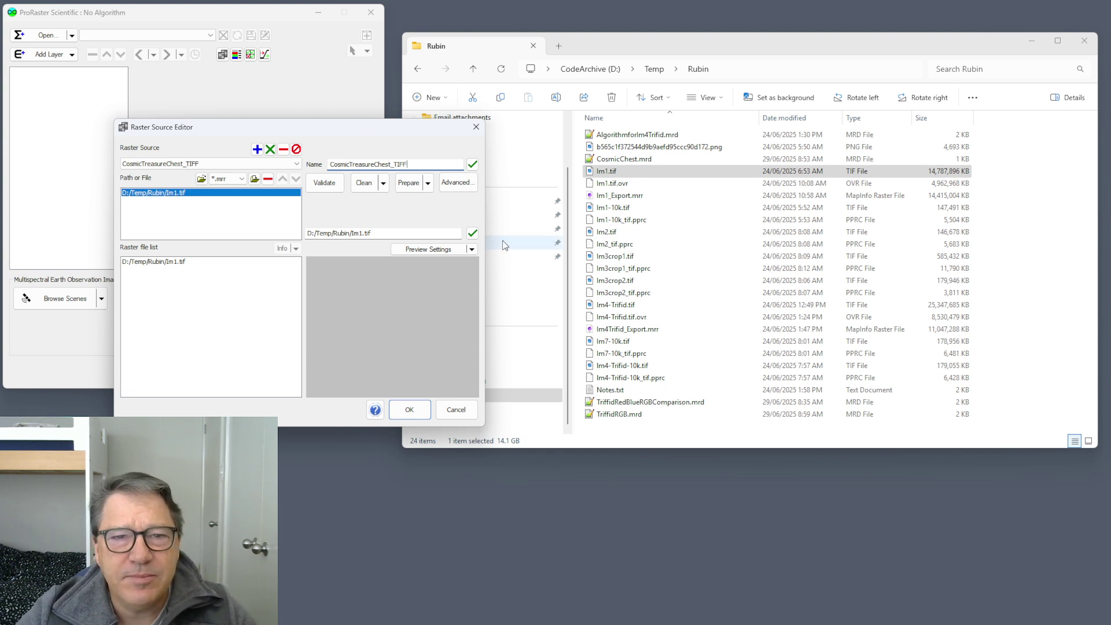
# Specify RD_GDAL_GENERIC as the driver that opens the raster in the source's advanced driver preferences, and save the raster source.
pyautogui.click(457, 183)
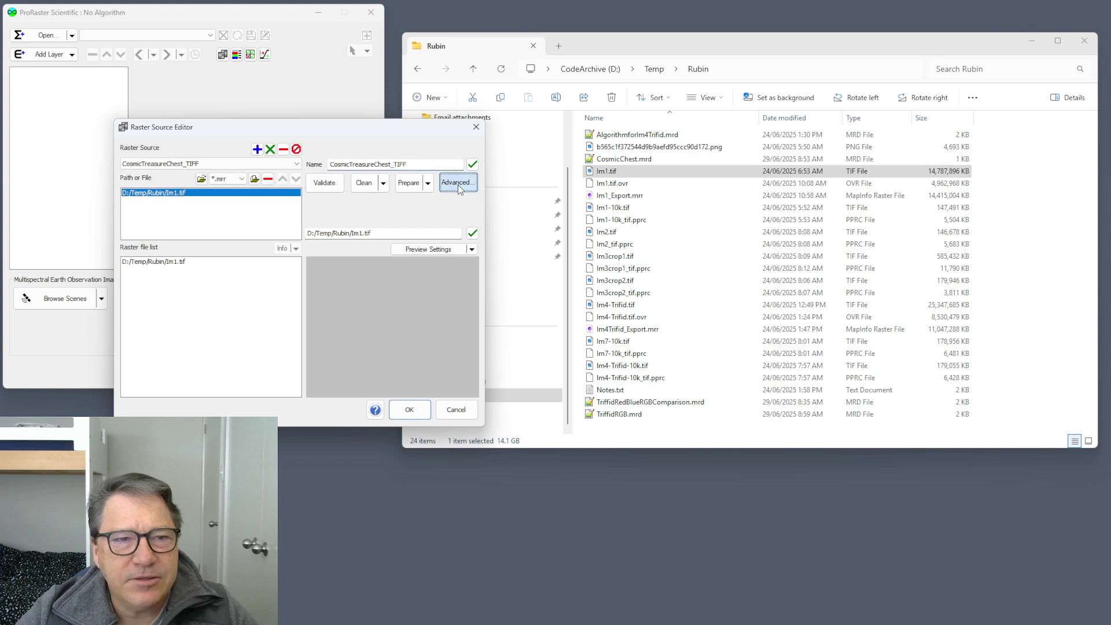
pyautogui.moveTo(286, 107); pyautogui.dragTo(639, 66)
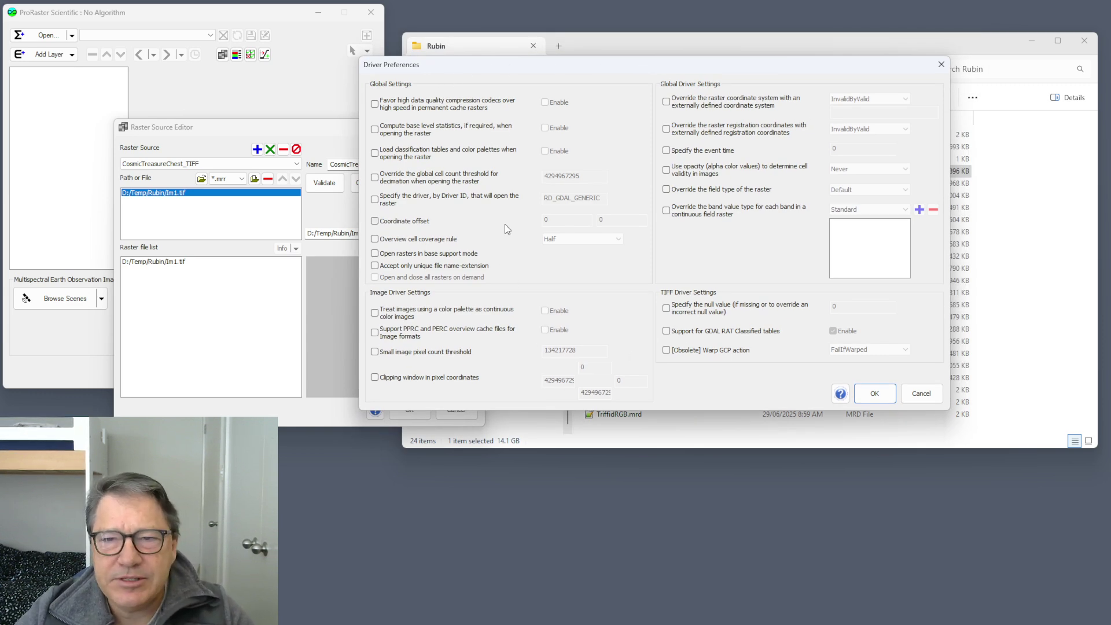
pyautogui.click(375, 200)
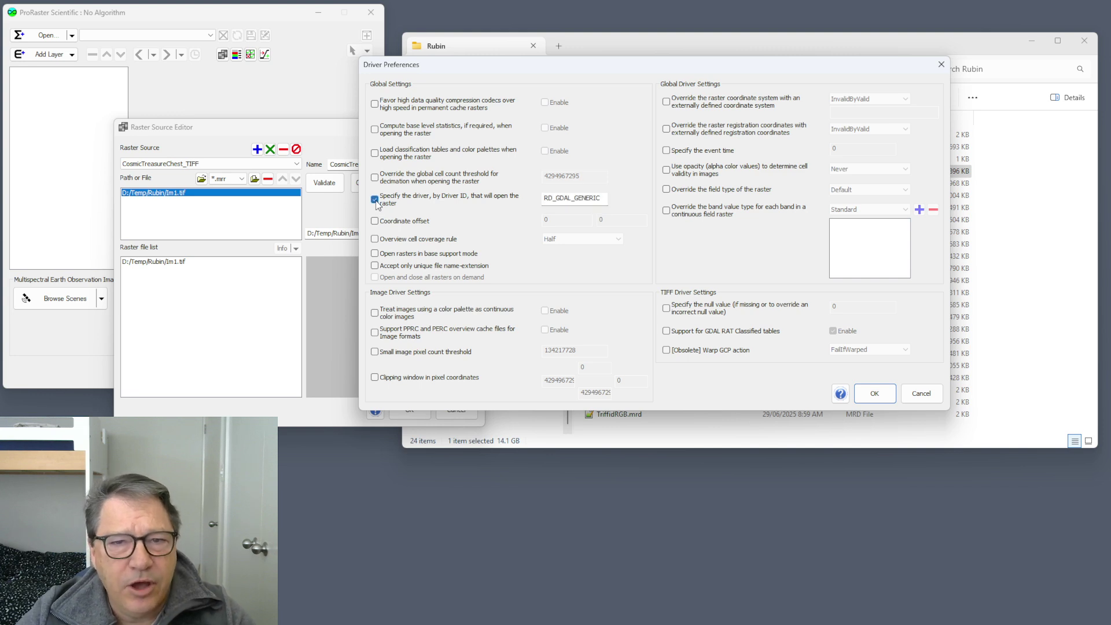
pyautogui.click(546, 198)
pyautogui.hotkey('shift', 'Right')
pyautogui.hotkey('shift', 'Right')
pyautogui.hotkey('shift', 'Right')
pyautogui.hotkey('shift', 'Right')
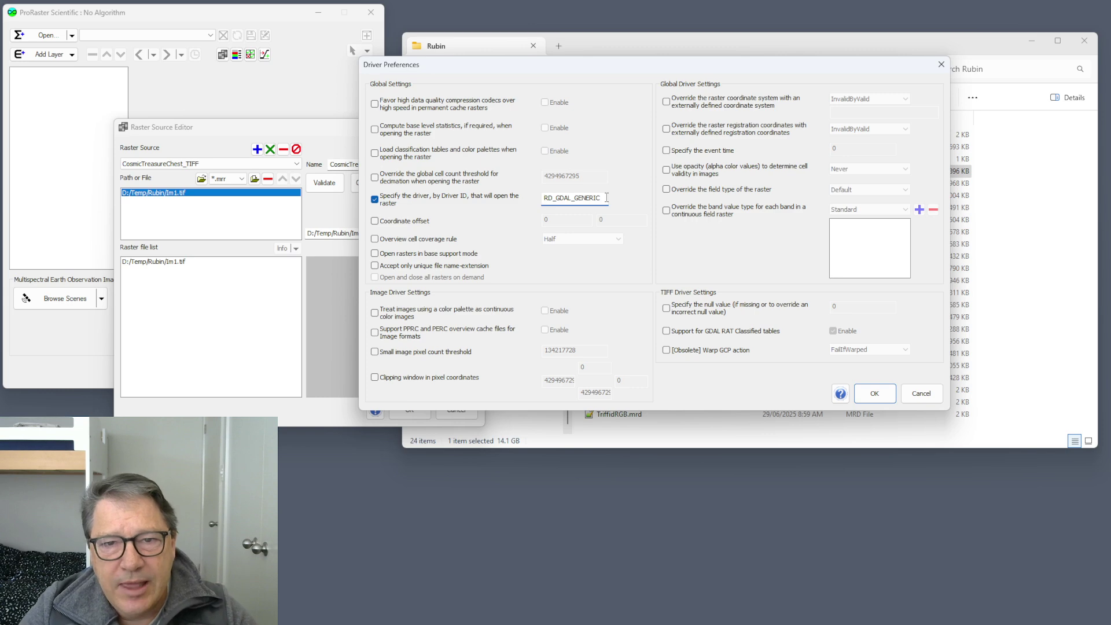
pyautogui.hotkey('shift', 'Right')
pyautogui.hotkey('shift', 'Right')
pyautogui.hotkey('shift', 'Right')
pyautogui.hotkey('shift', 'Right')
pyautogui.hotkey('shift', 'Right')
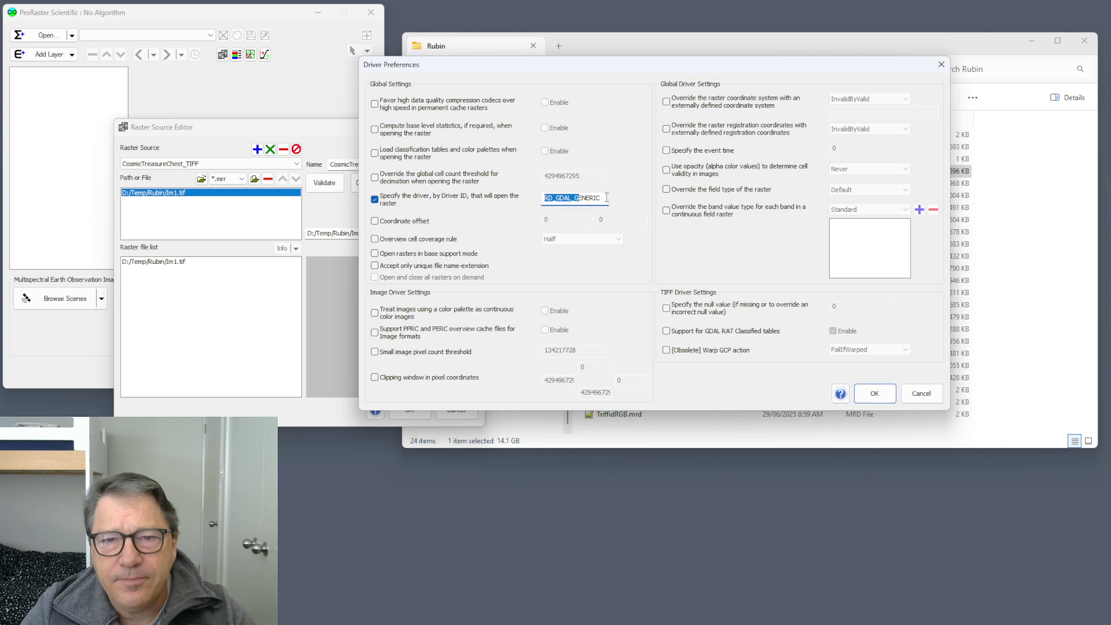
pyautogui.click(606, 198)
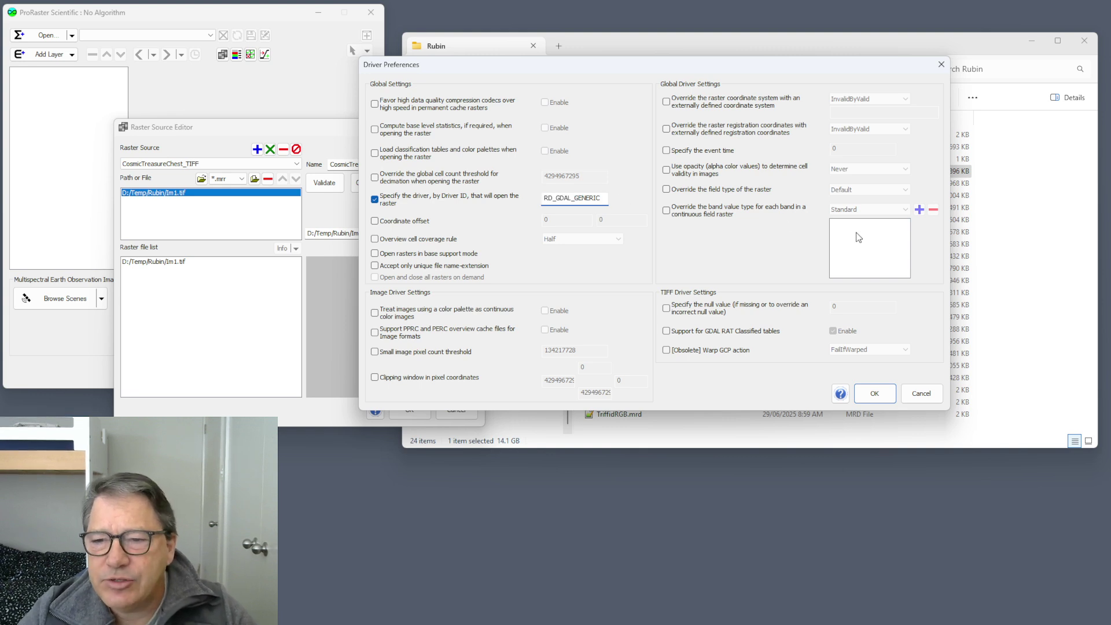
pyautogui.click(878, 395)
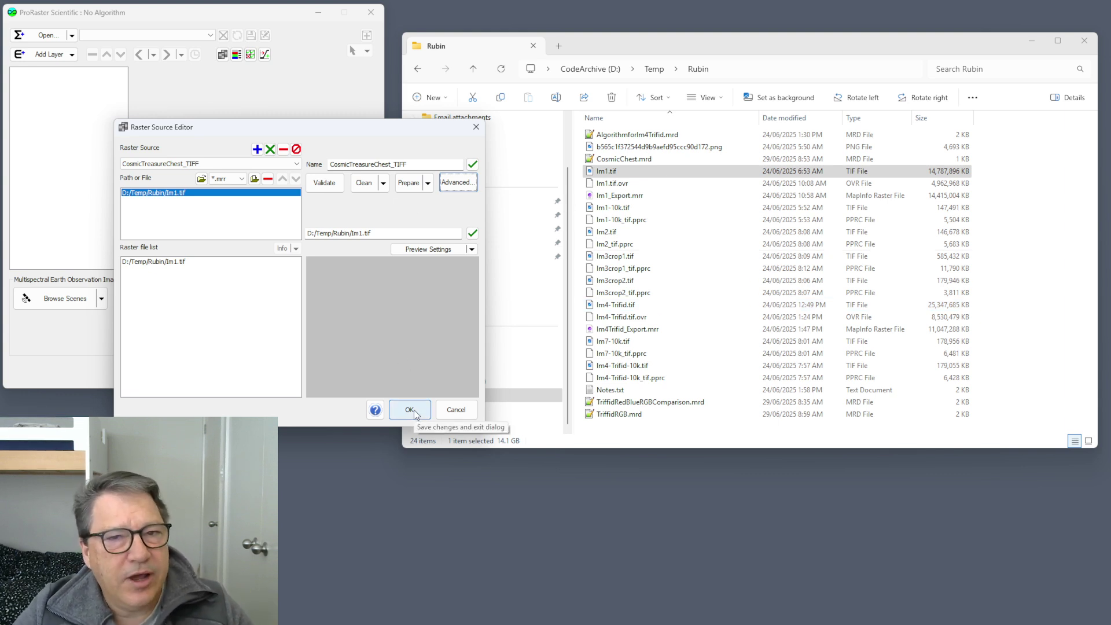
pyautogui.click(412, 409)
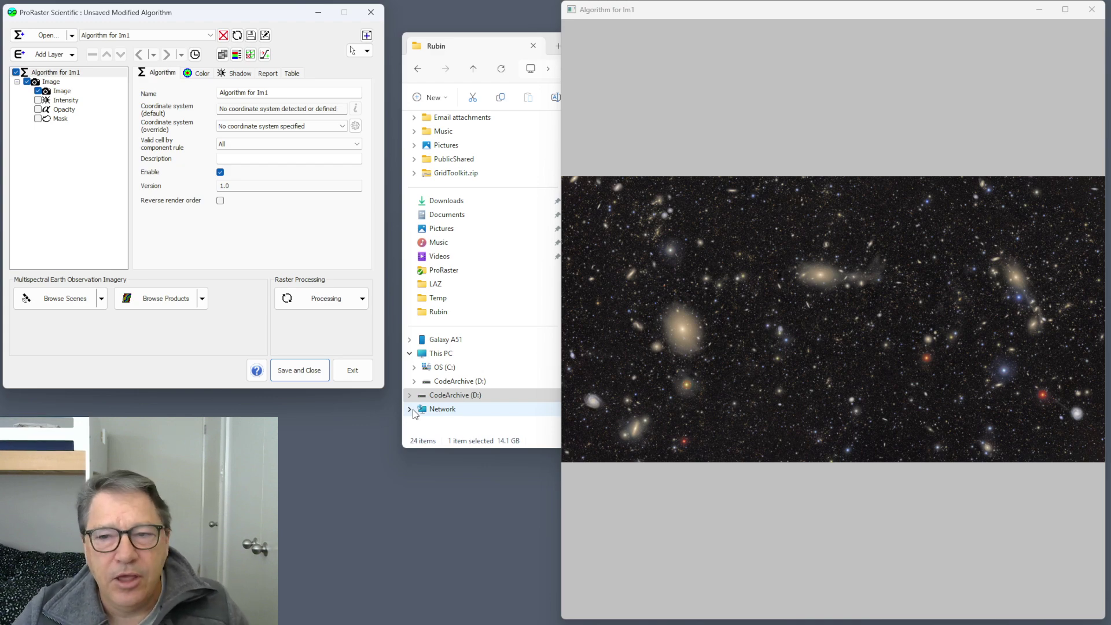
# Check the Im1.tif.ovr overview file in the Rubin folder, and inspect the rendered Im1 image at several zoom levels.
pyautogui.click(496, 46)
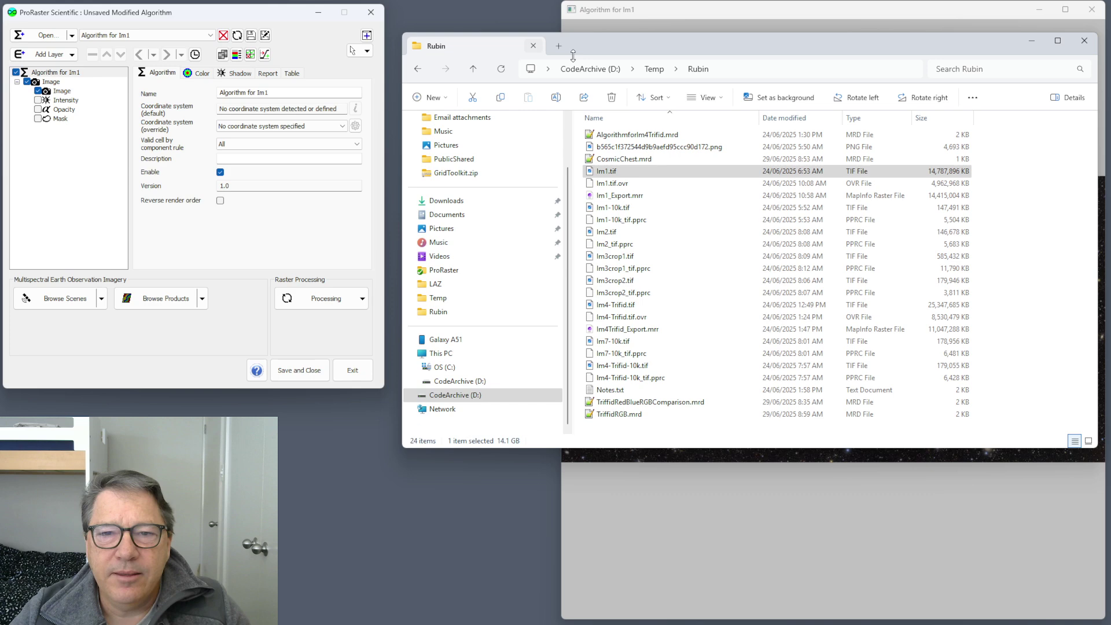
pyautogui.click(636, 185)
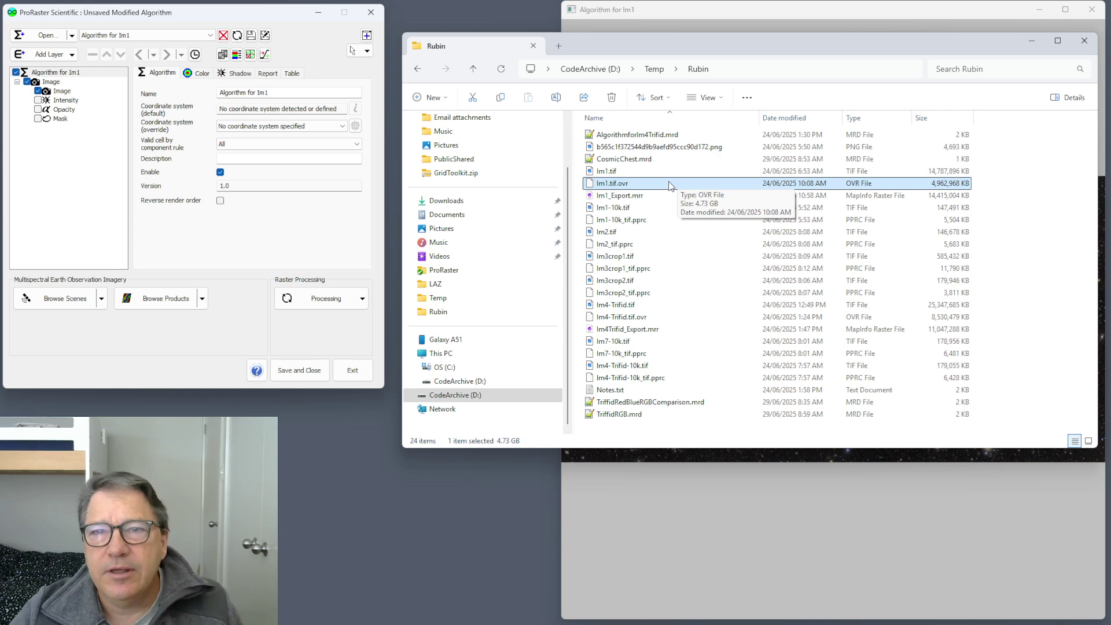
pyautogui.click(732, 21)
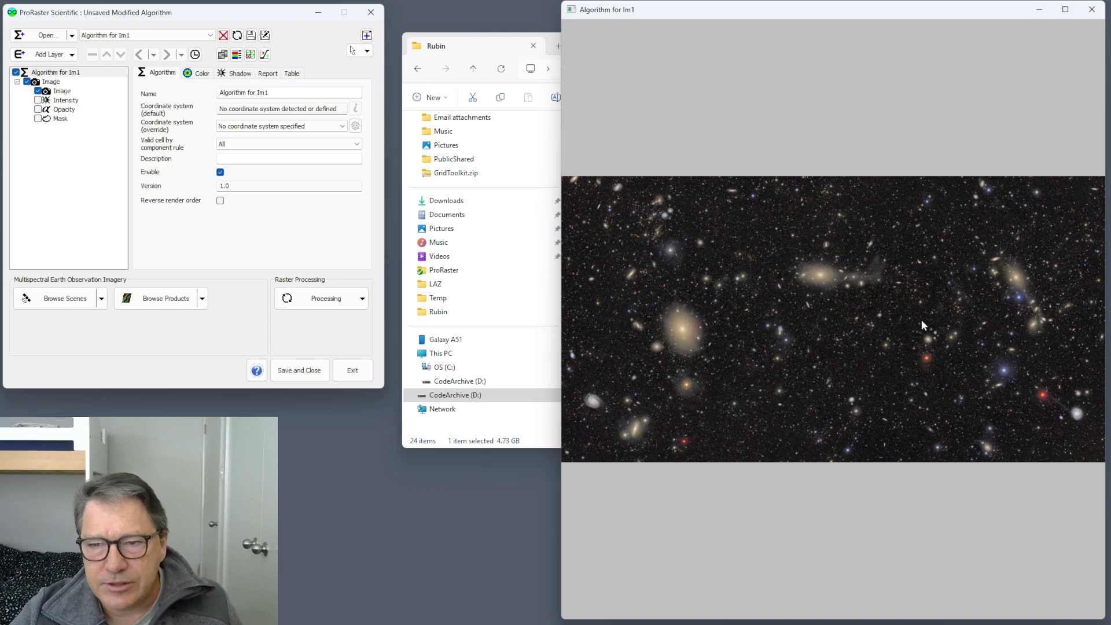
pyautogui.scroll(5, 826, 327)
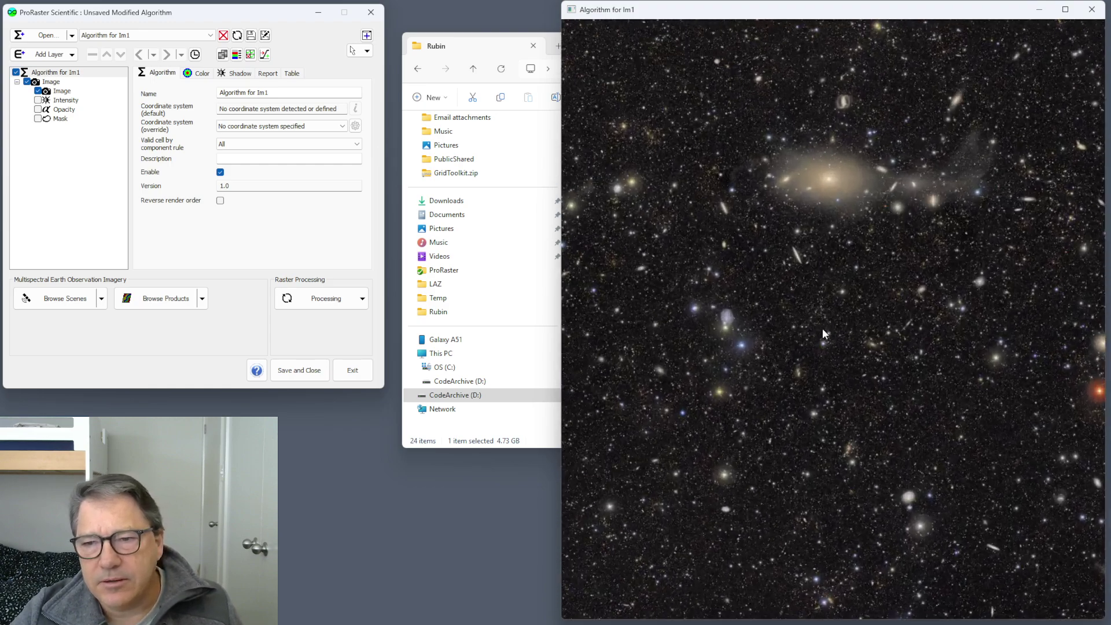
pyautogui.scroll(-5, 847, 329)
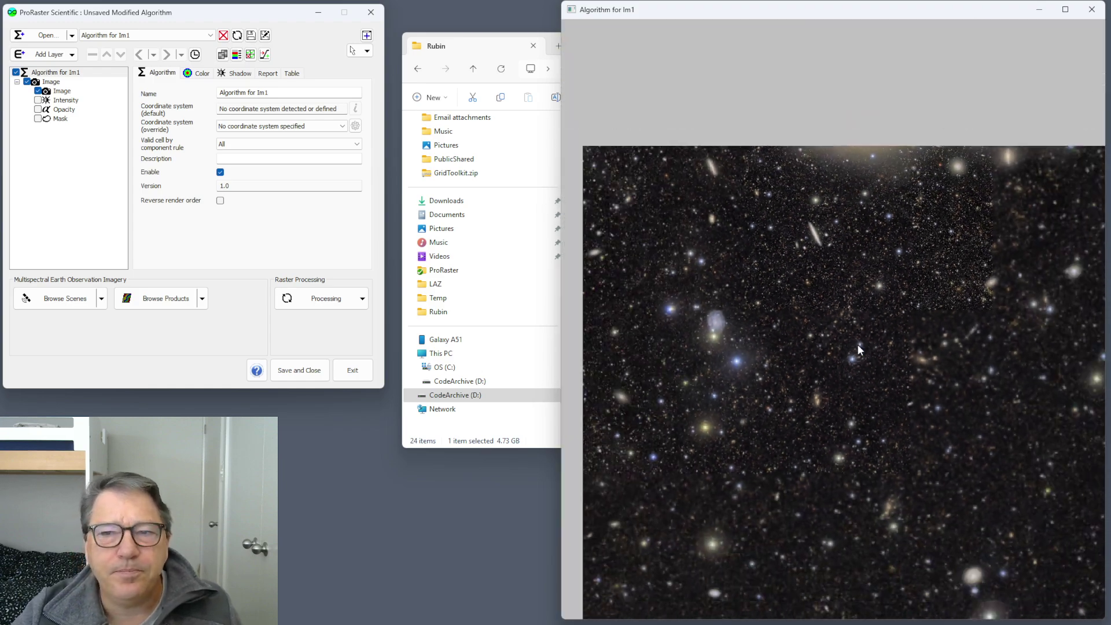
pyautogui.scroll(-1, 854, 347)
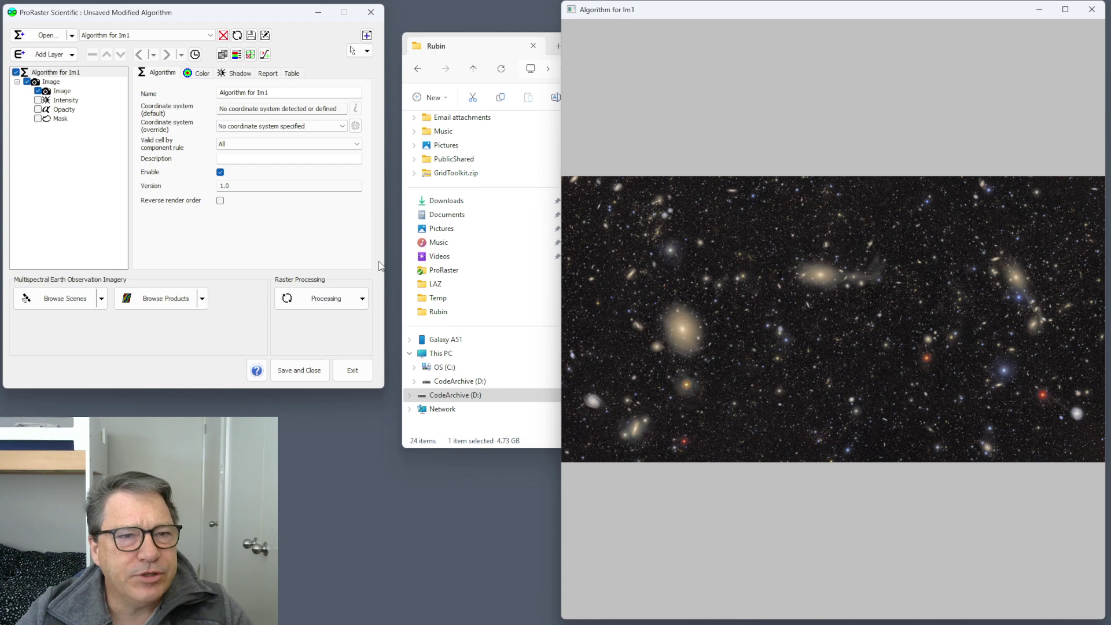
# Unload the current algorithm without saving it, and create a new algorithm from the CosmicTreasureChest_TIFF raster source.
pyautogui.click(223, 35)
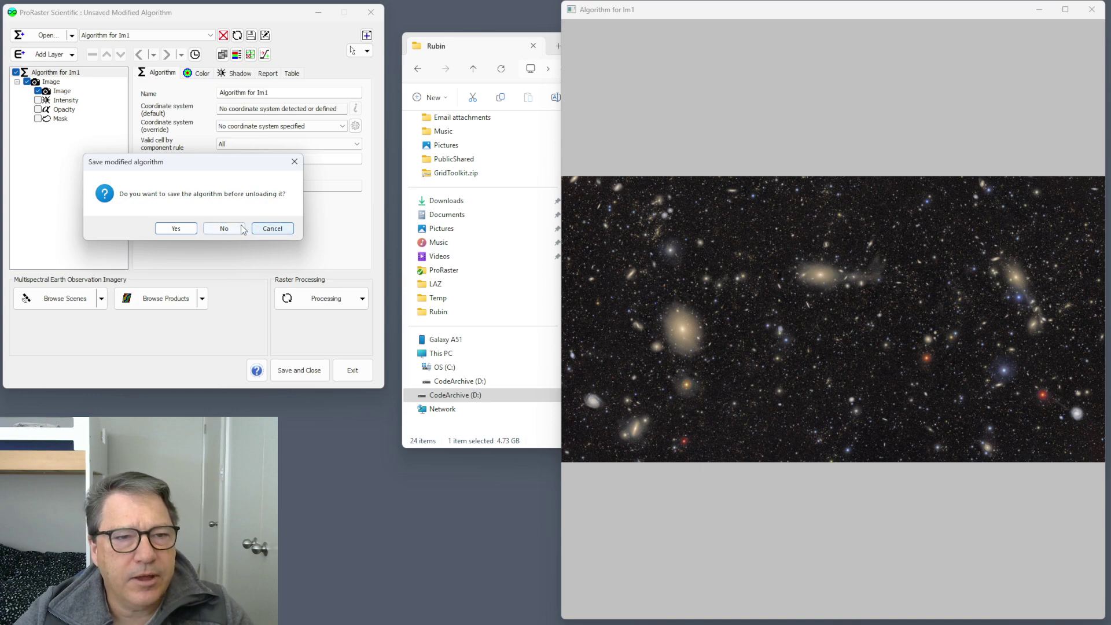
pyautogui.click(240, 229)
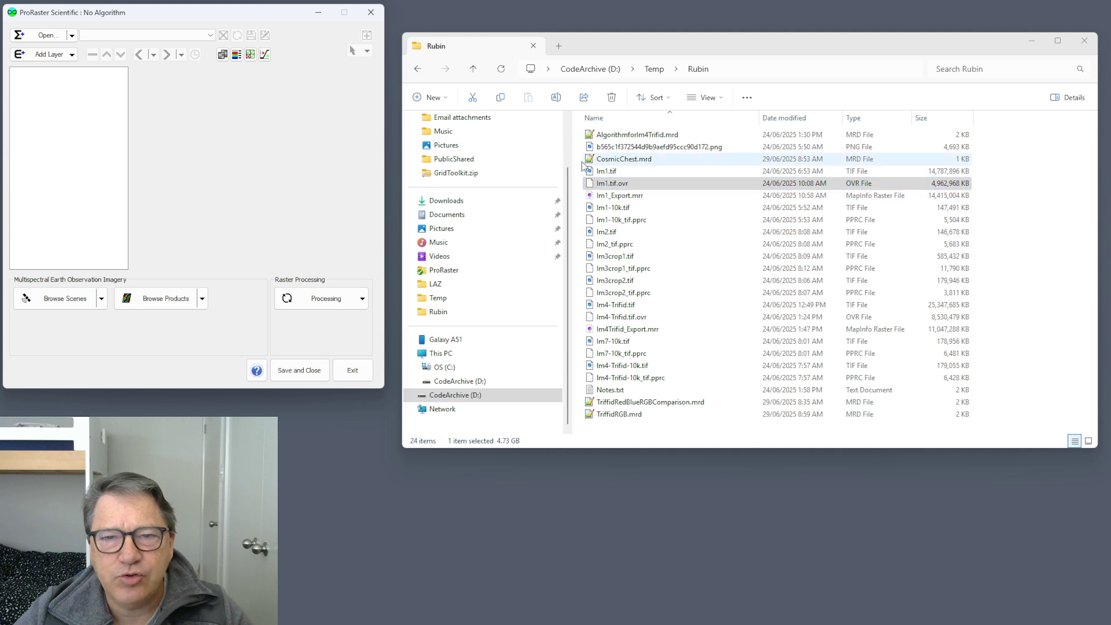
pyautogui.click(611, 174)
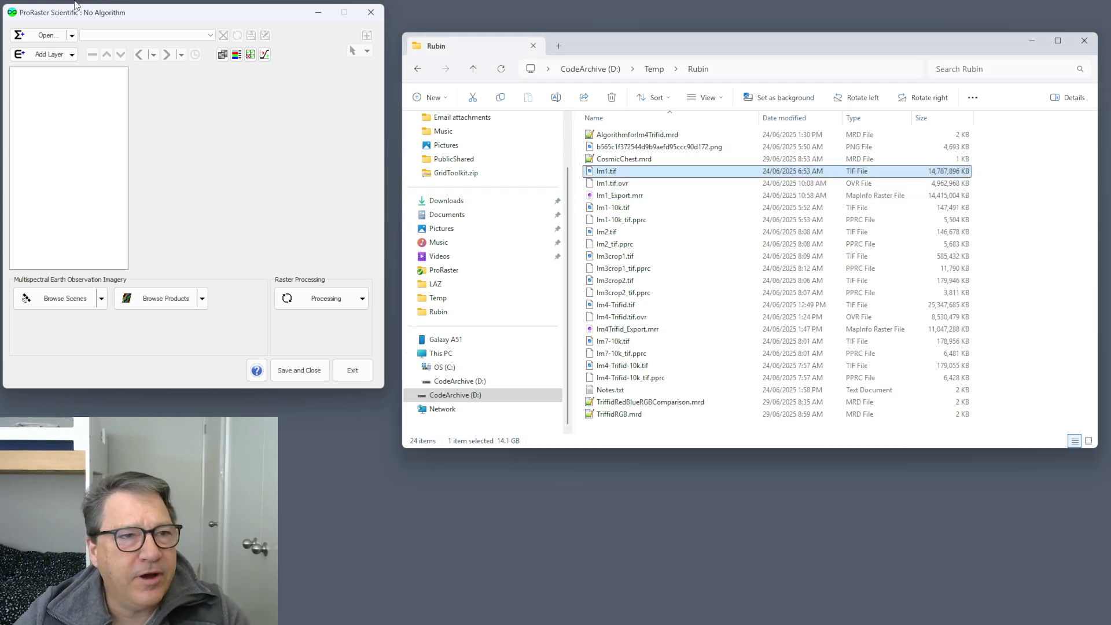
pyautogui.click(71, 36)
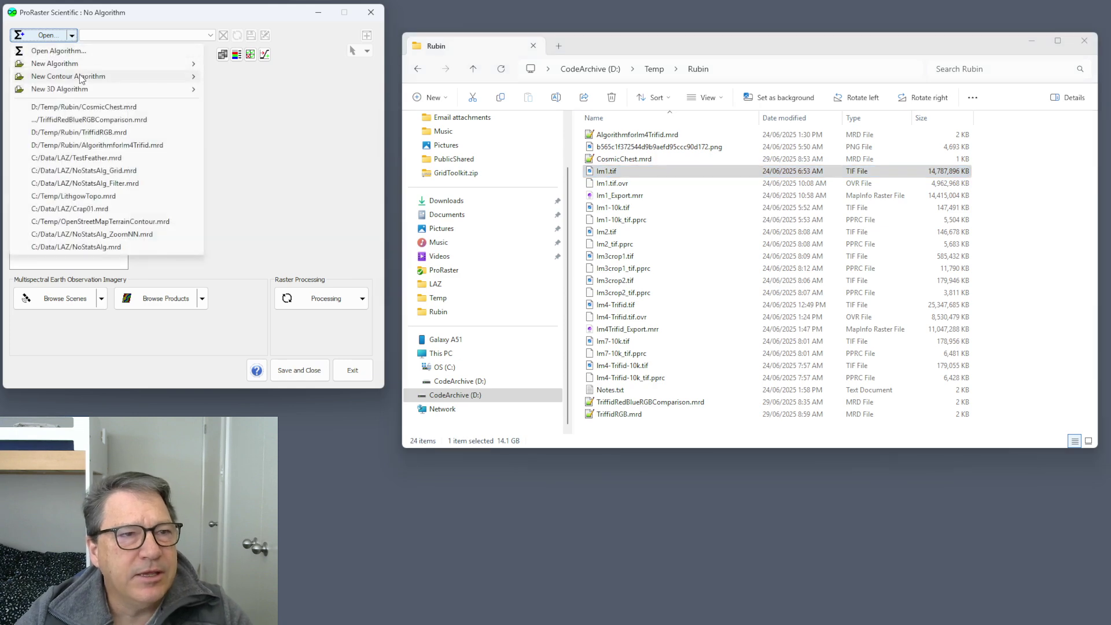
pyautogui.moveTo(176, 64)
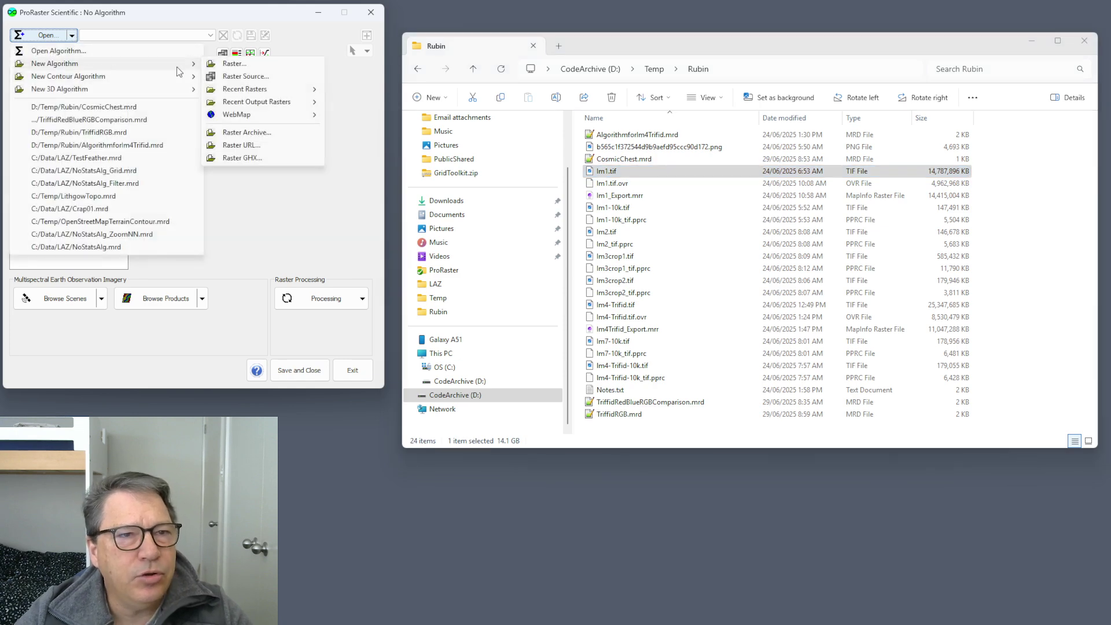
pyautogui.click(243, 79)
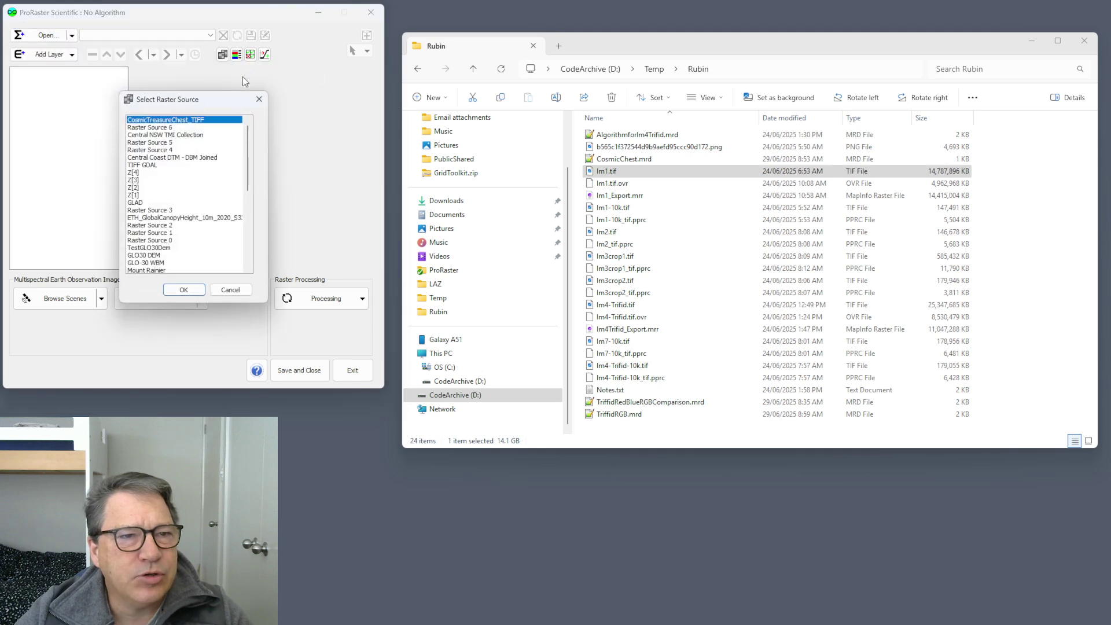
pyautogui.doubleClick(168, 119)
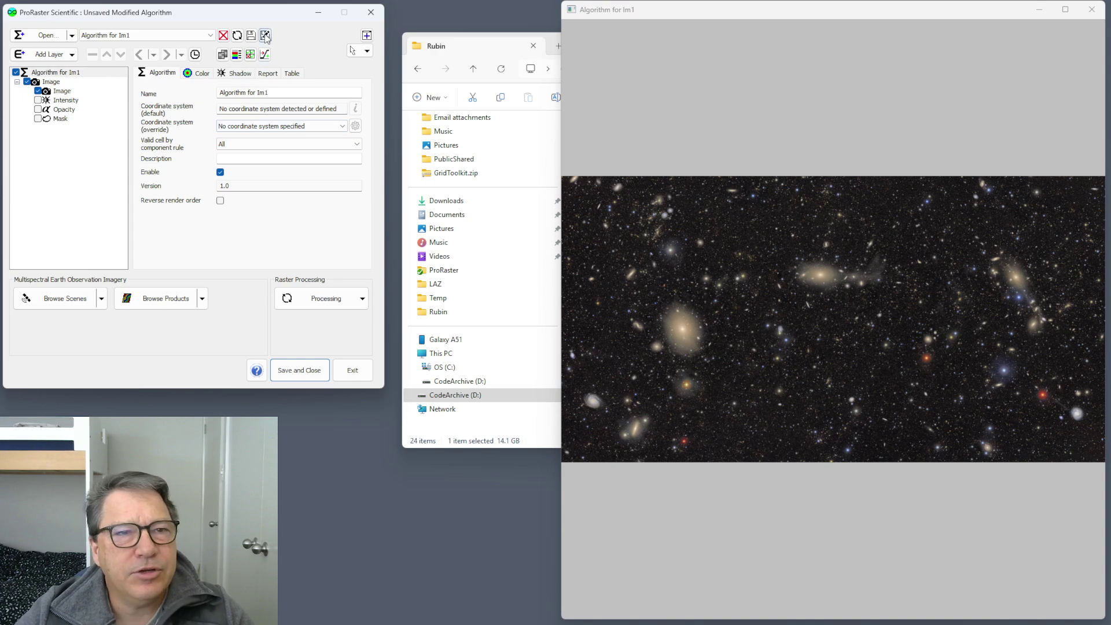
# Save the algorithm as CosmicChest.mrd in the Rubin folder, replacing the existing file.
pyautogui.click(265, 36)
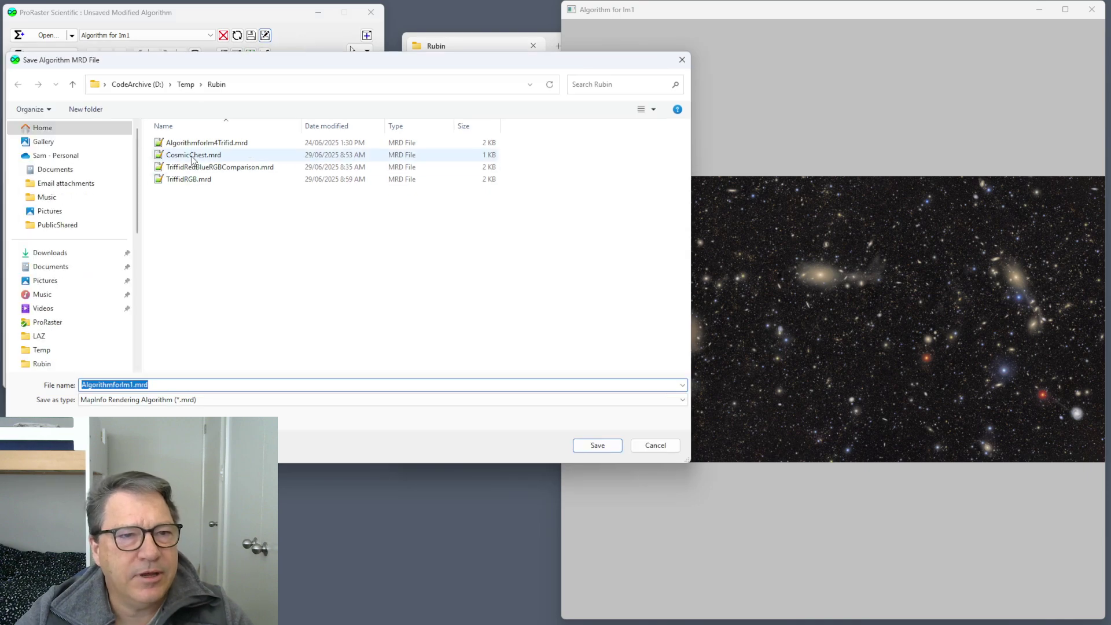
pyautogui.doubleClick(193, 155)
pyautogui.click(584, 320)
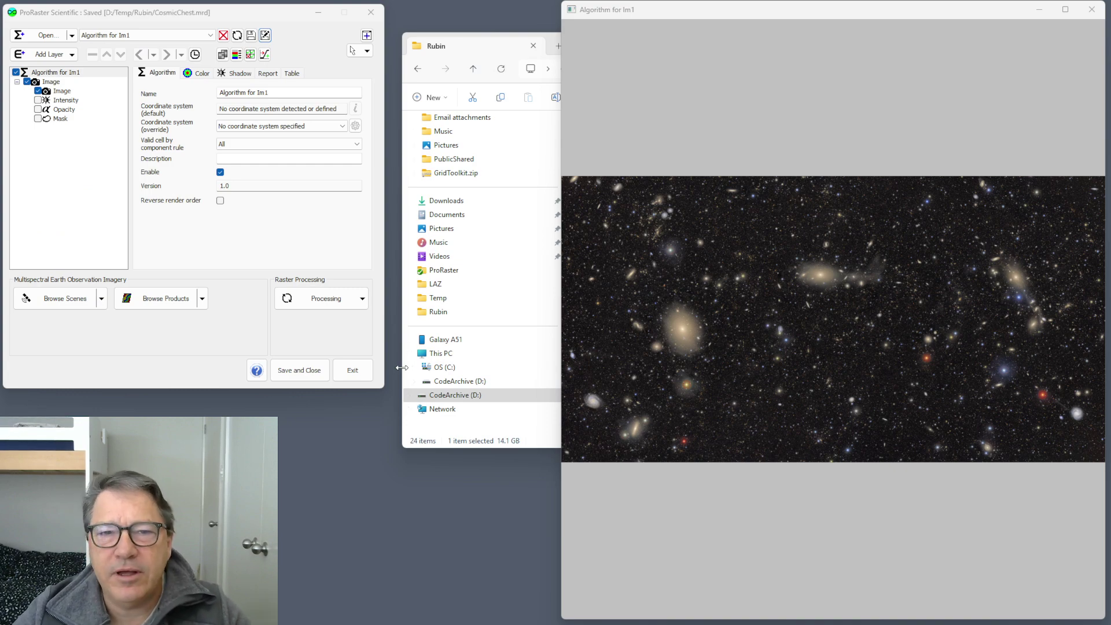
# Unload the current algorithm, reload it from CosmicChest.mrd in the Rubin folder, and unload it again.
pyautogui.click(223, 36)
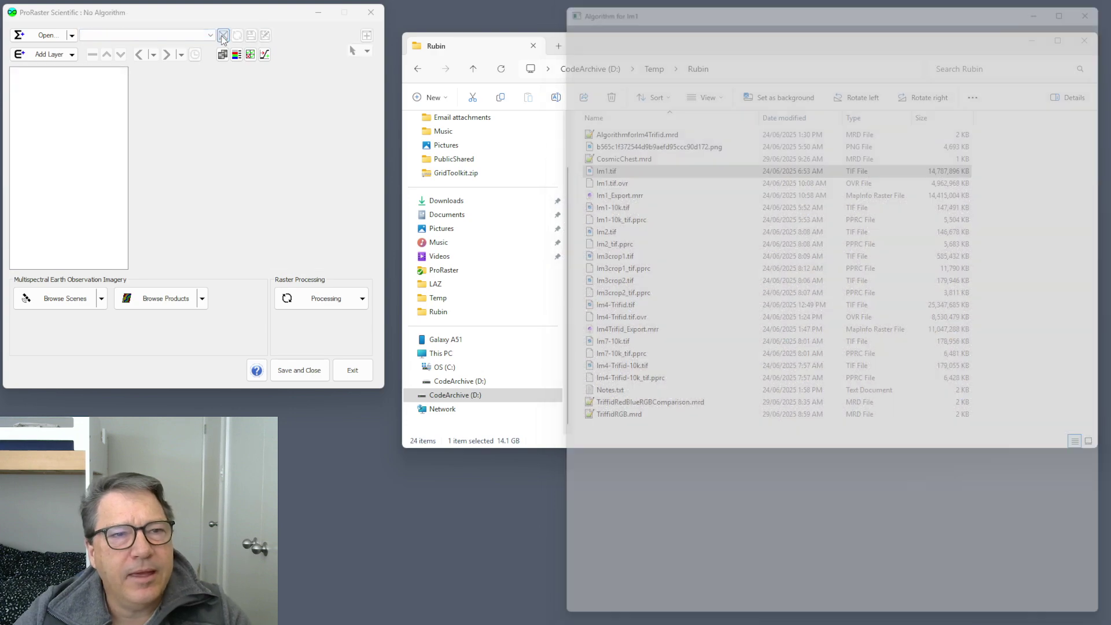
pyautogui.moveTo(646, 161); pyautogui.dragTo(177, 169)
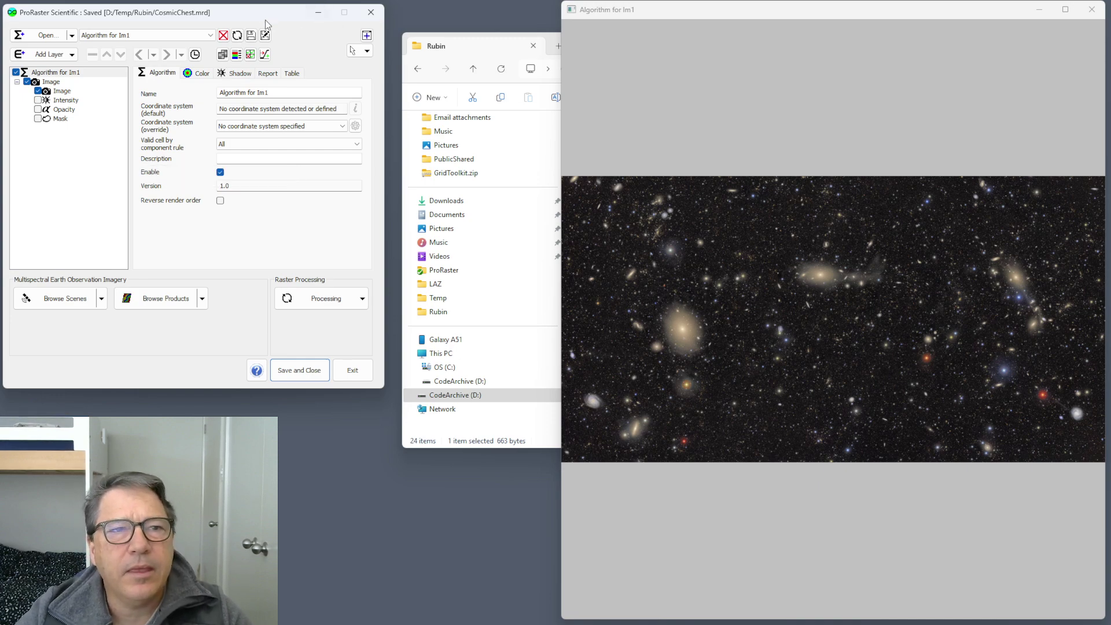
pyautogui.click(223, 35)
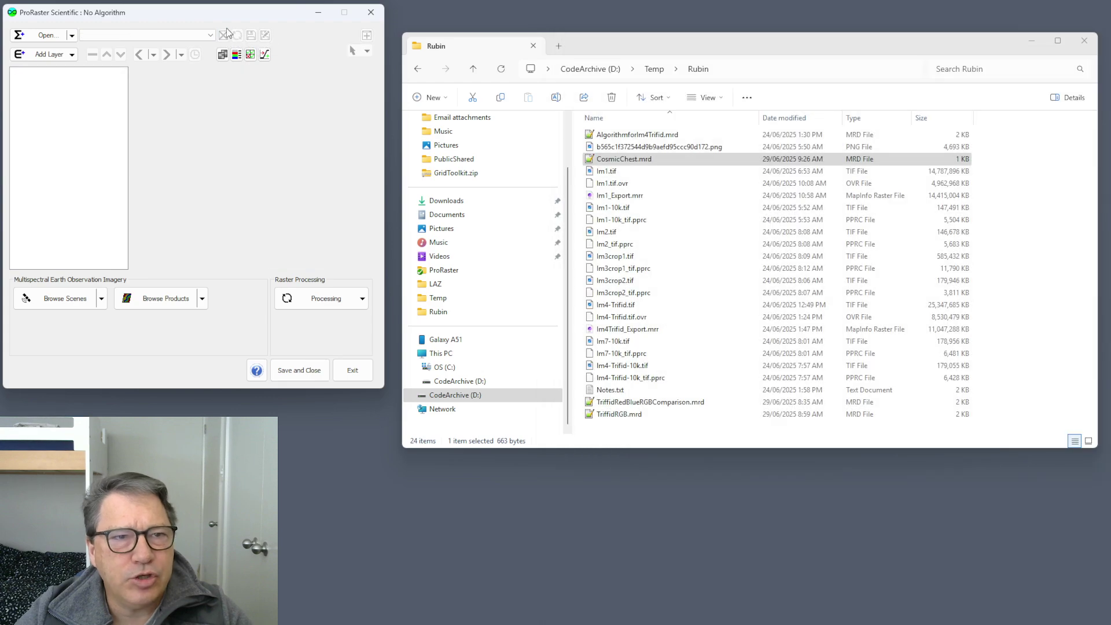
# Set up a raster export of CosmicTreasureChest_TIFF to Im1_Export.mrr with Quality compression, and cancel it without running the export.
pyautogui.click(363, 299)
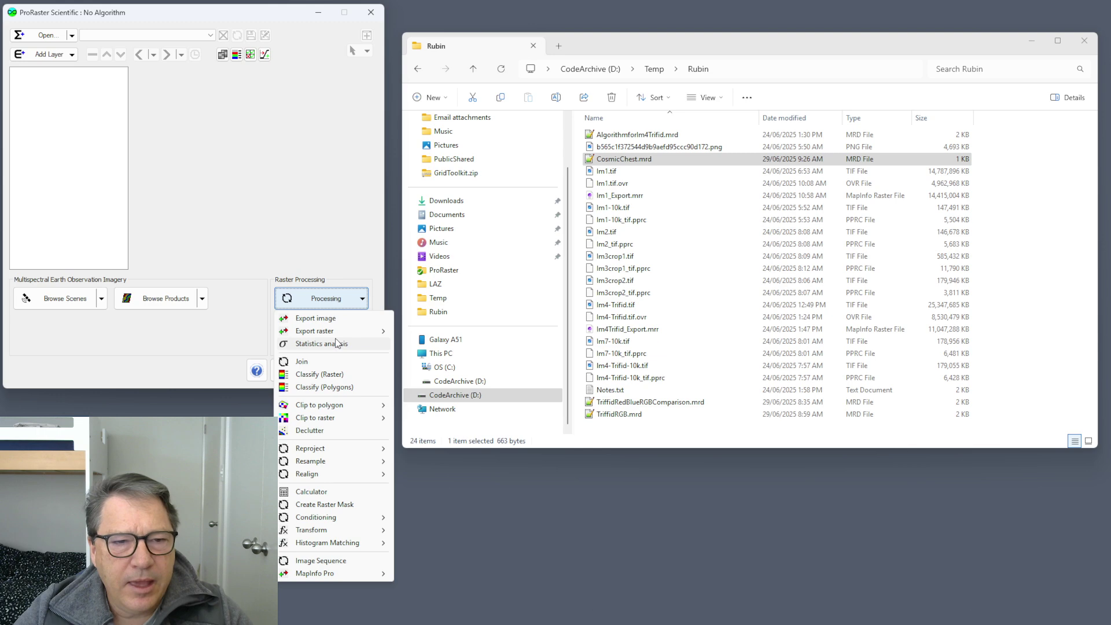
pyautogui.moveTo(336, 335)
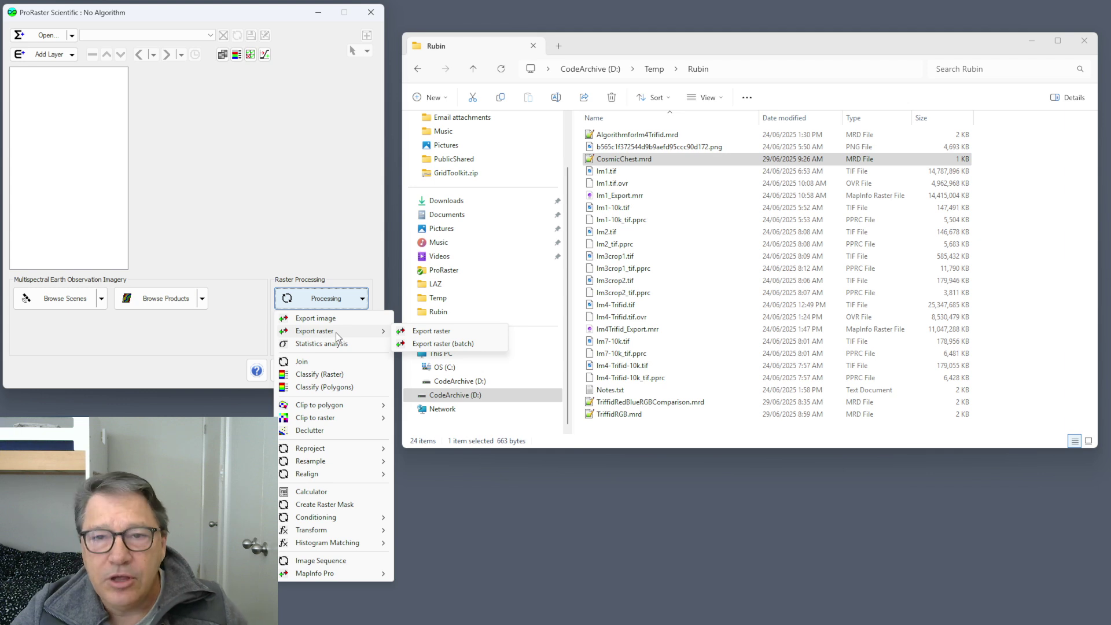
pyautogui.click(463, 335)
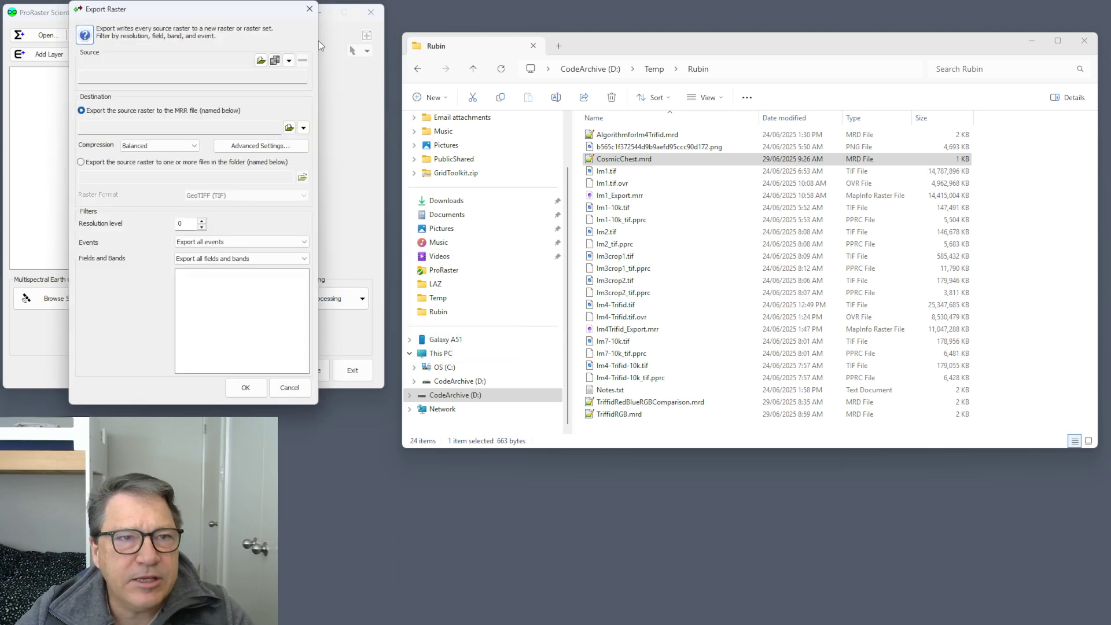
pyautogui.moveTo(186, 10); pyautogui.dragTo(337, 82)
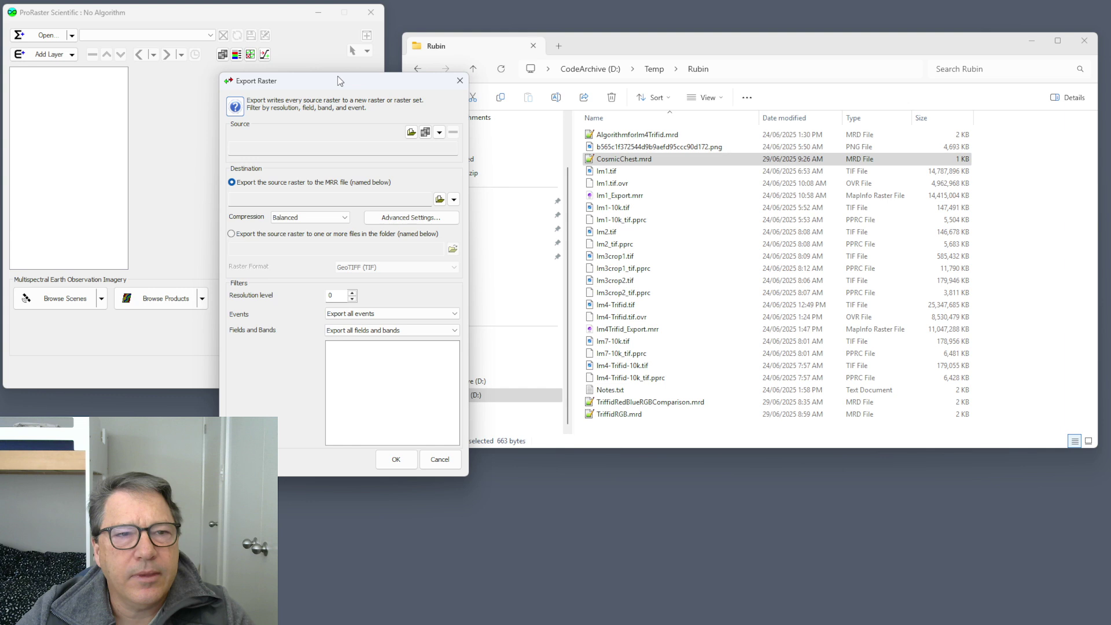
pyautogui.click(425, 133)
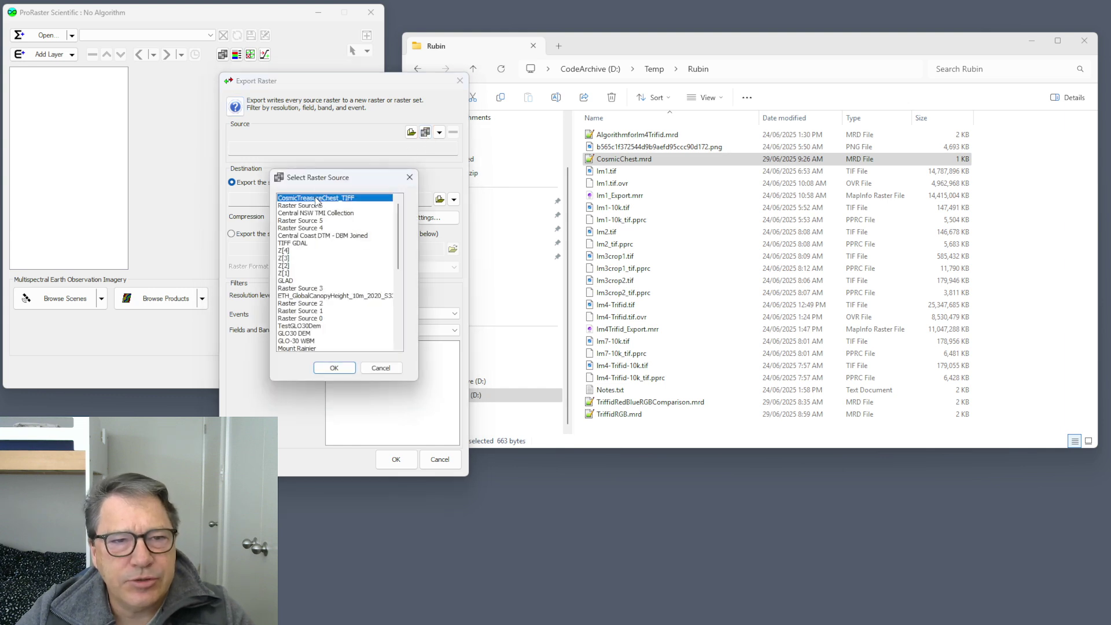
pyautogui.doubleClick(316, 198)
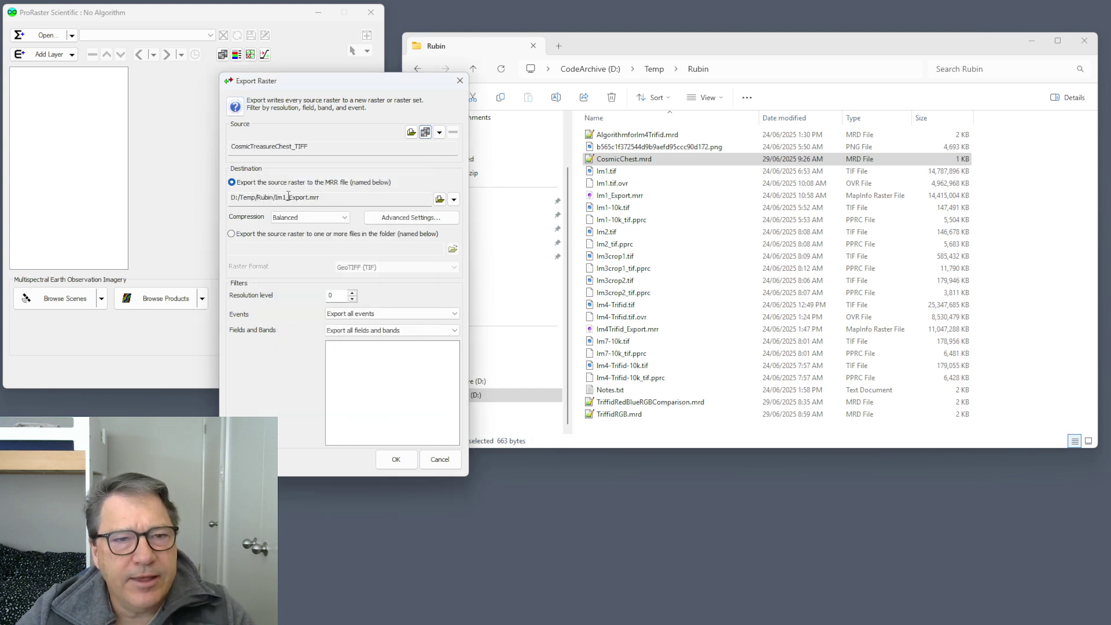
pyautogui.click(327, 197)
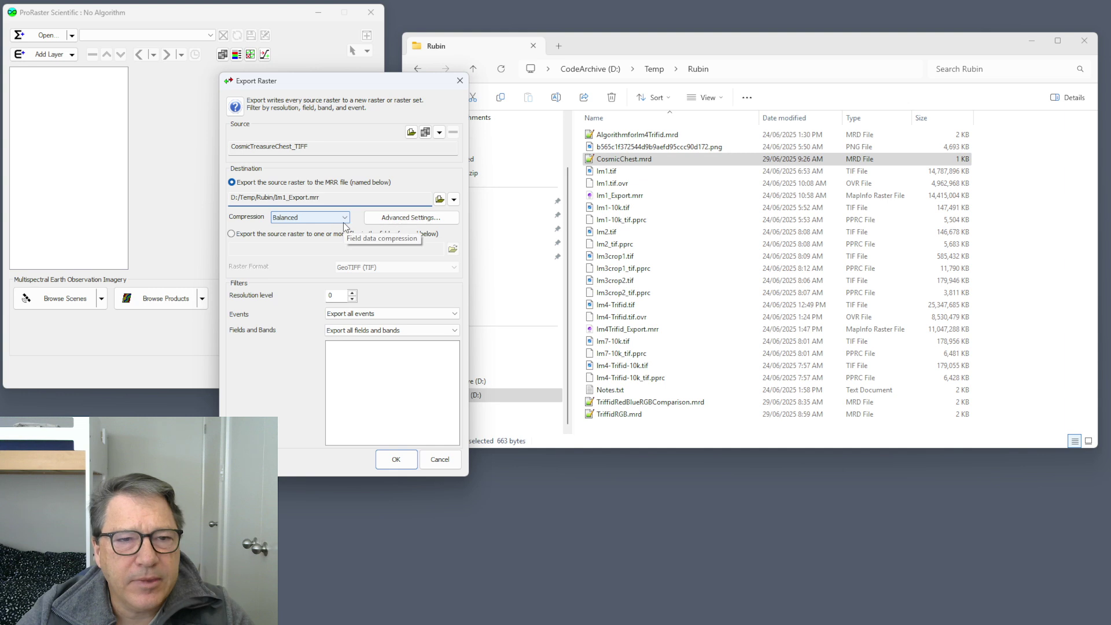
pyautogui.click(324, 218)
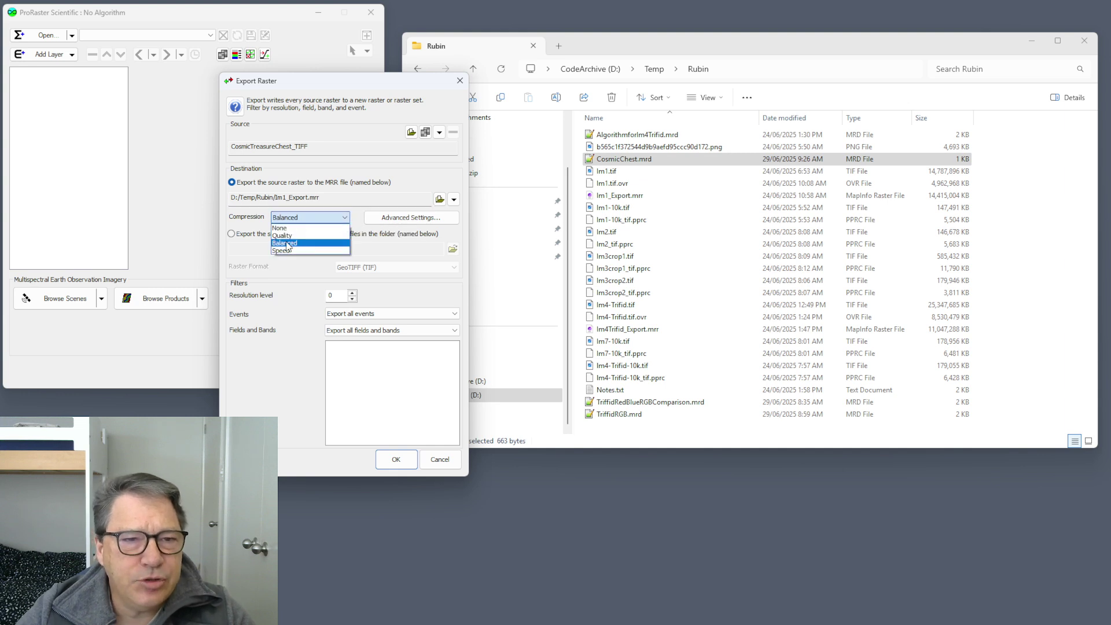
pyautogui.click(289, 236)
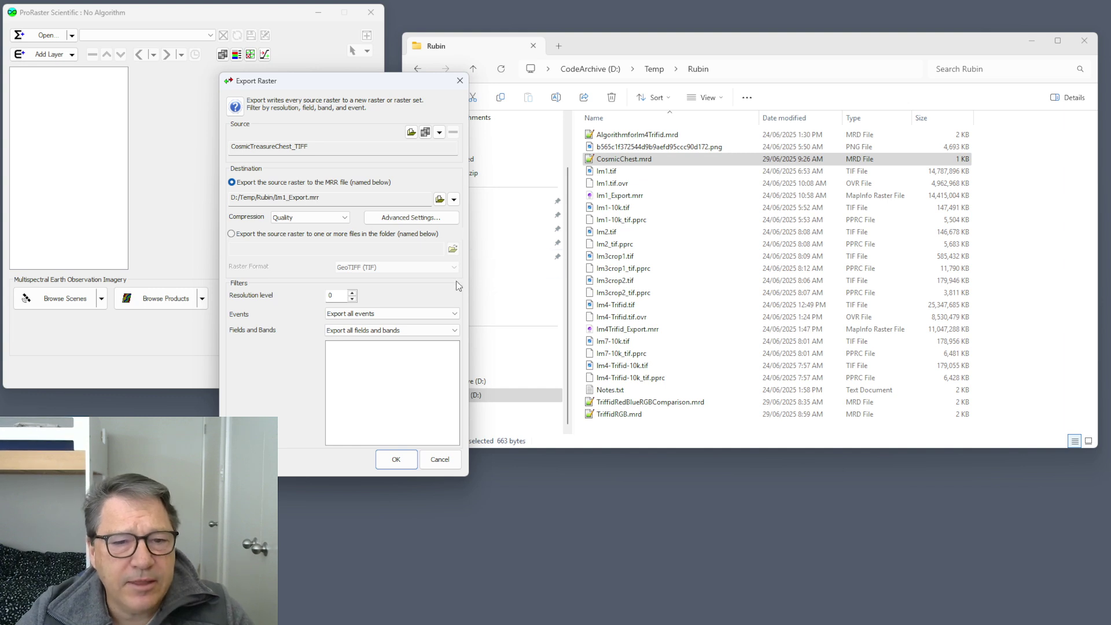
pyautogui.click(440, 459)
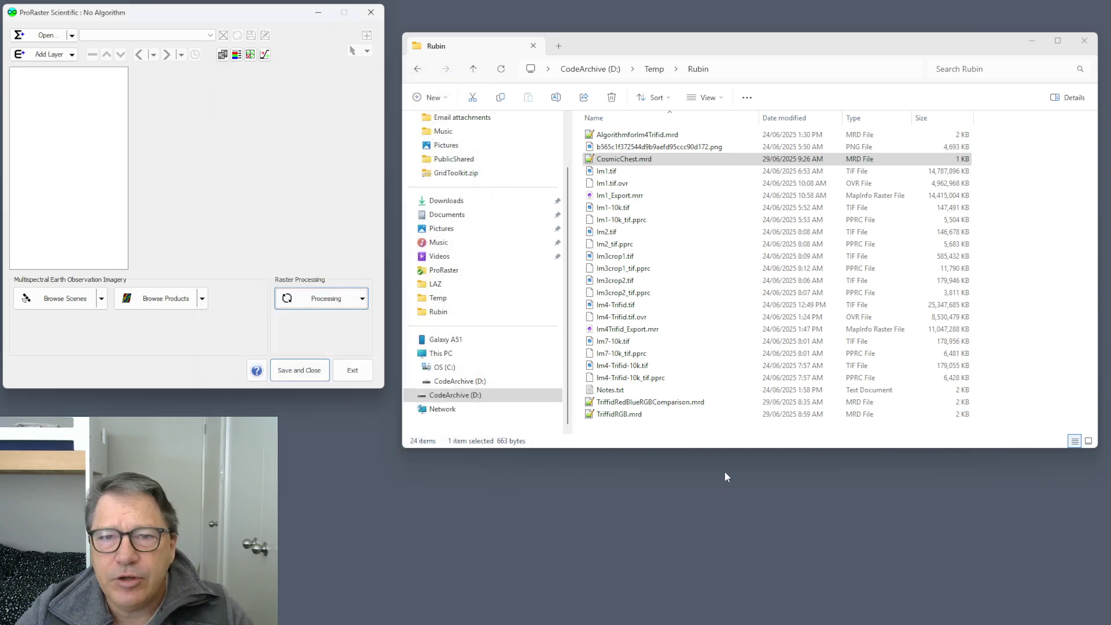
# Compare the file size of Im1_Export.mrr with the combined size of Im1.tif and Im1.tif.ovr in the Rubin folder.
pyautogui.click(640, 196)
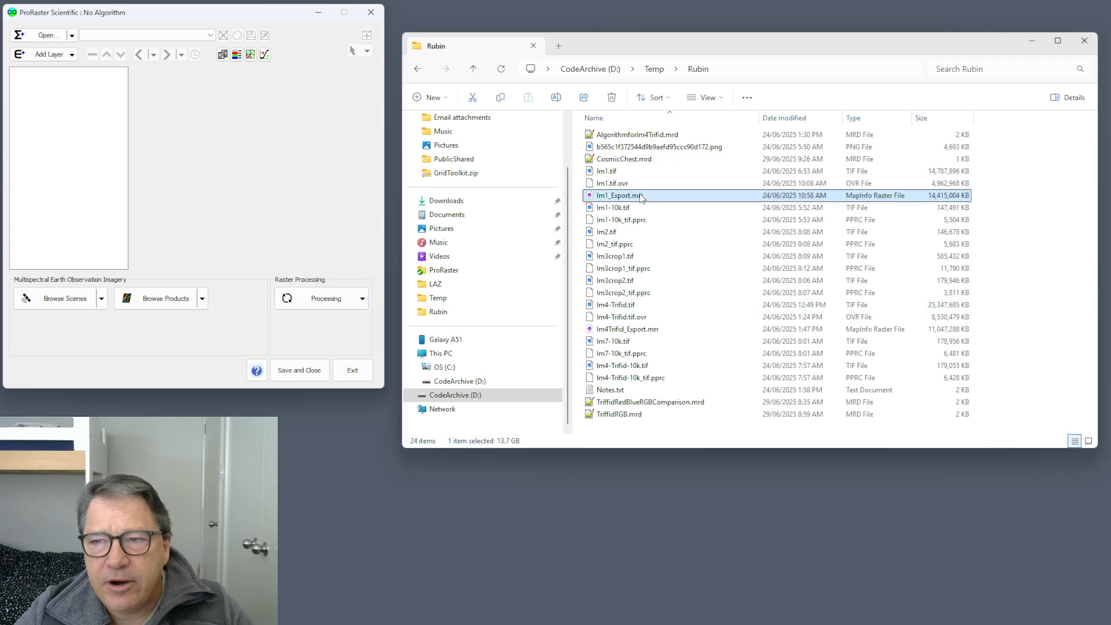
pyautogui.click(624, 171)
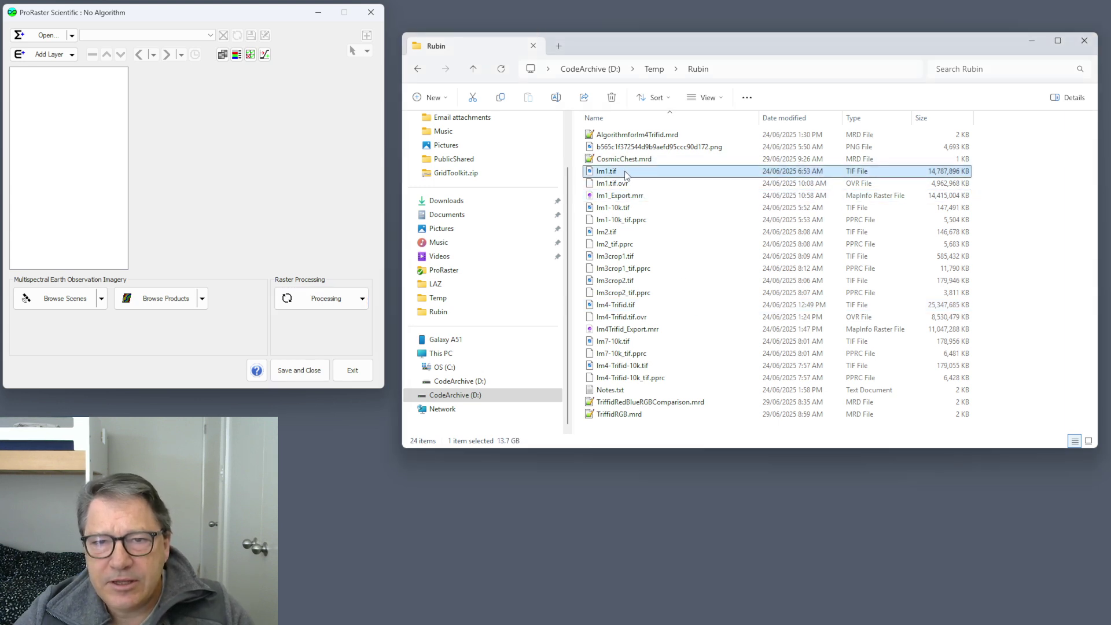
pyautogui.keyDown('ctrl'); pyautogui.click(635, 182); pyautogui.keyUp('ctrl')
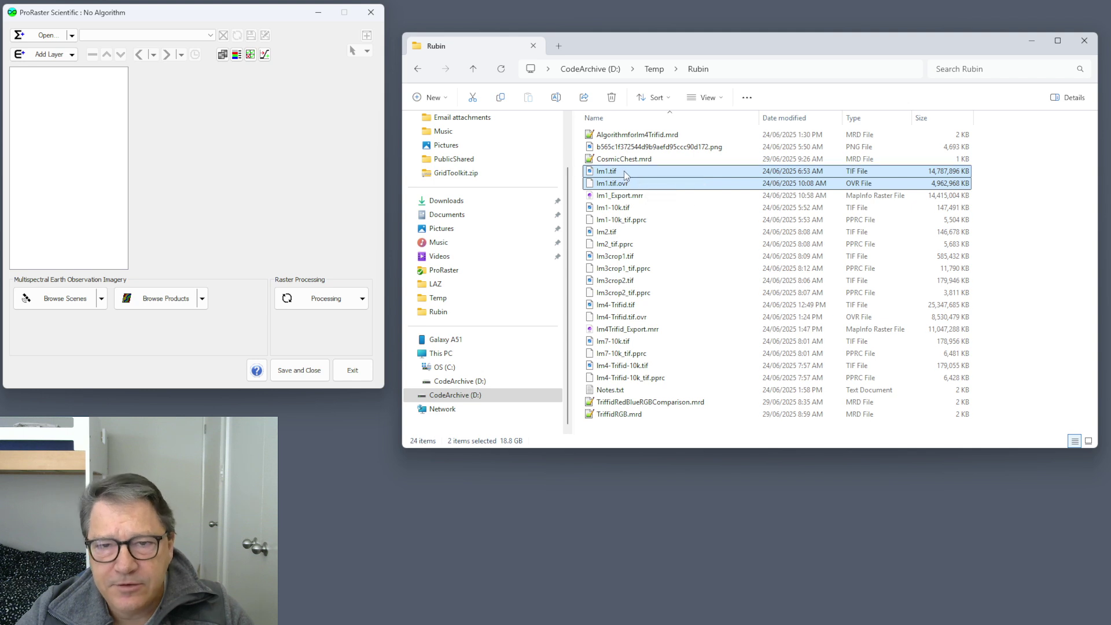
pyautogui.click(638, 199)
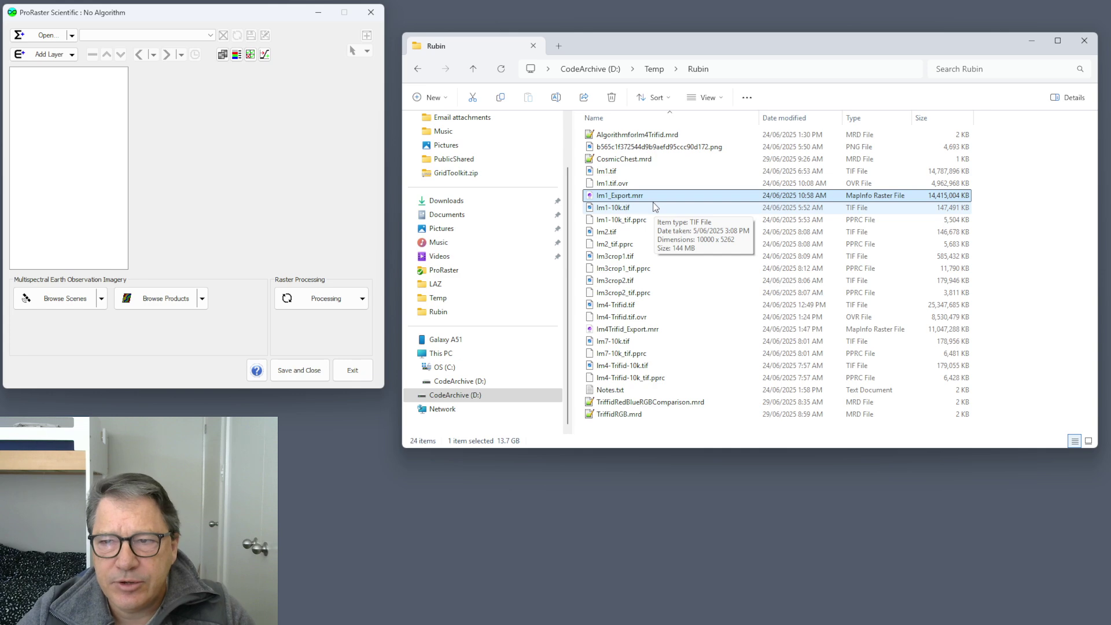
# Load Im1_Export.mrr into a new algorithm to inspect it at several zoom levels, and unload the algorithm without saving it.
pyautogui.moveTo(294, 175); pyautogui.dragTo(289, 176)
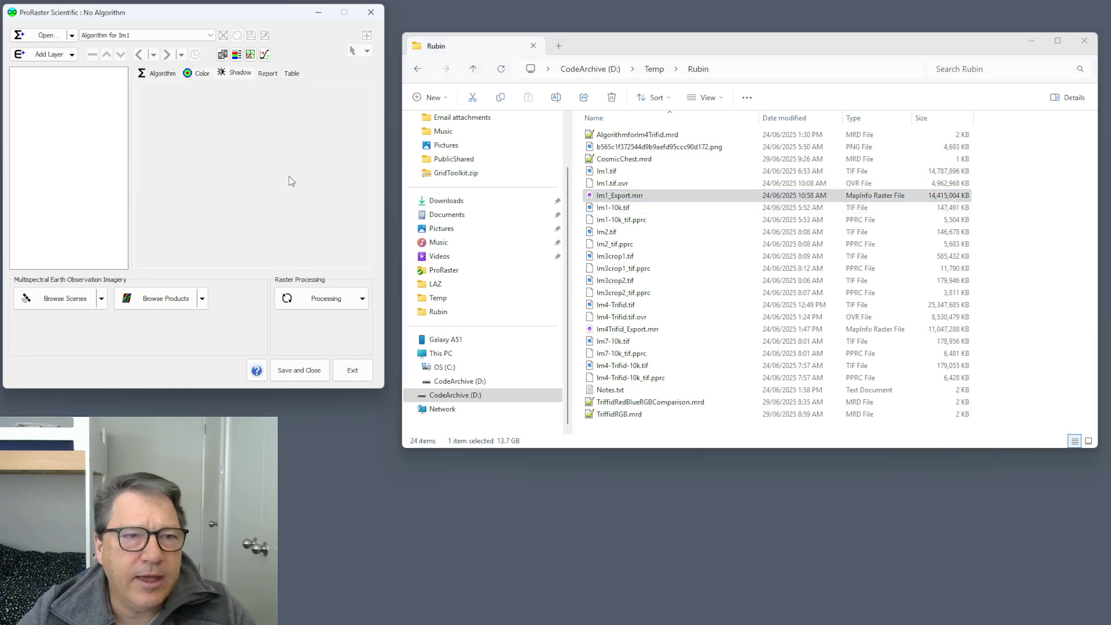
pyautogui.scroll(10, 747, 259)
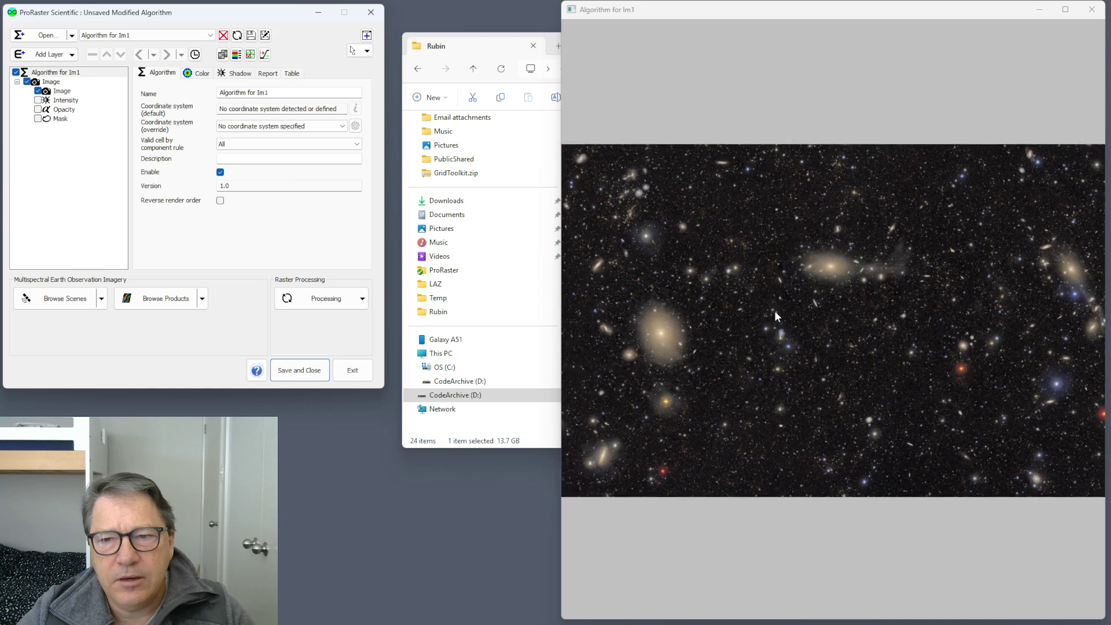
pyautogui.scroll(2, 731, 297)
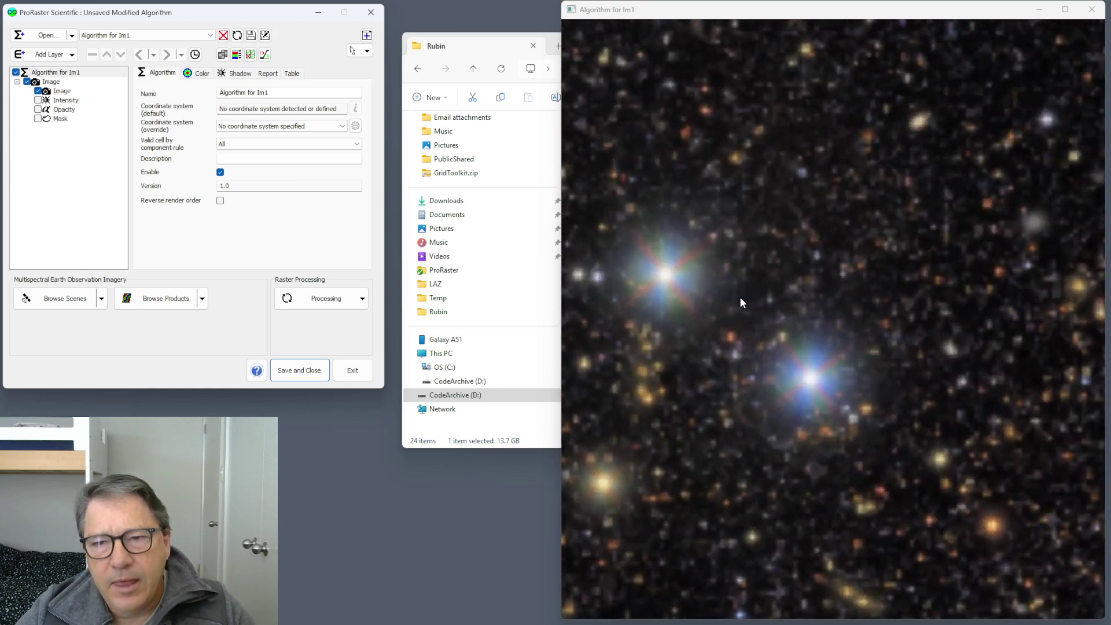
pyautogui.scroll(-10, 745, 301)
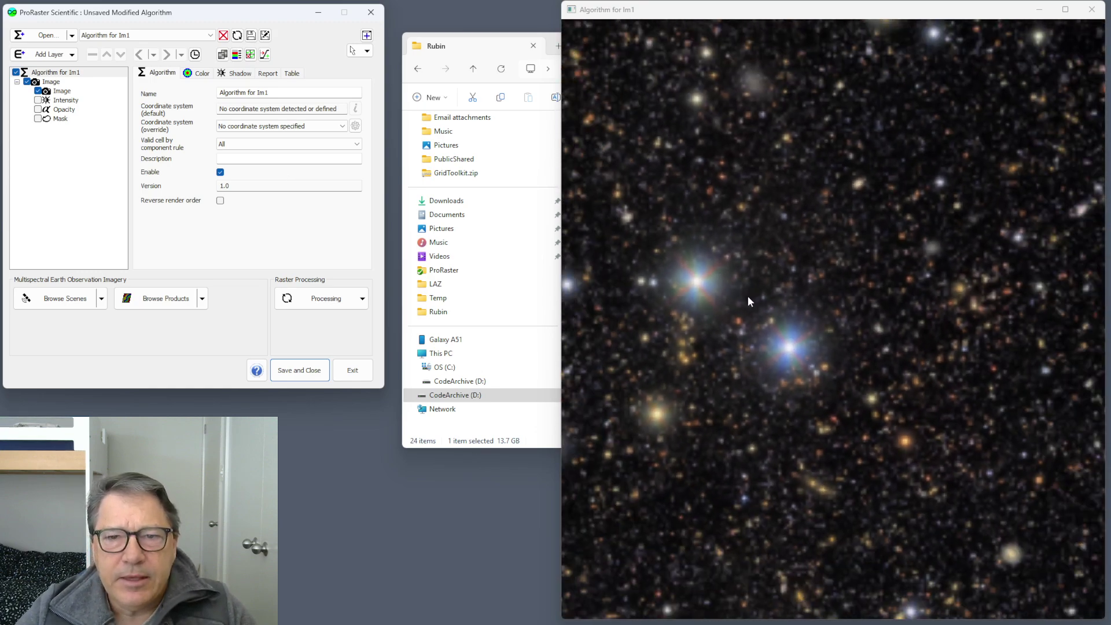
pyautogui.scroll(-5, 736, 299)
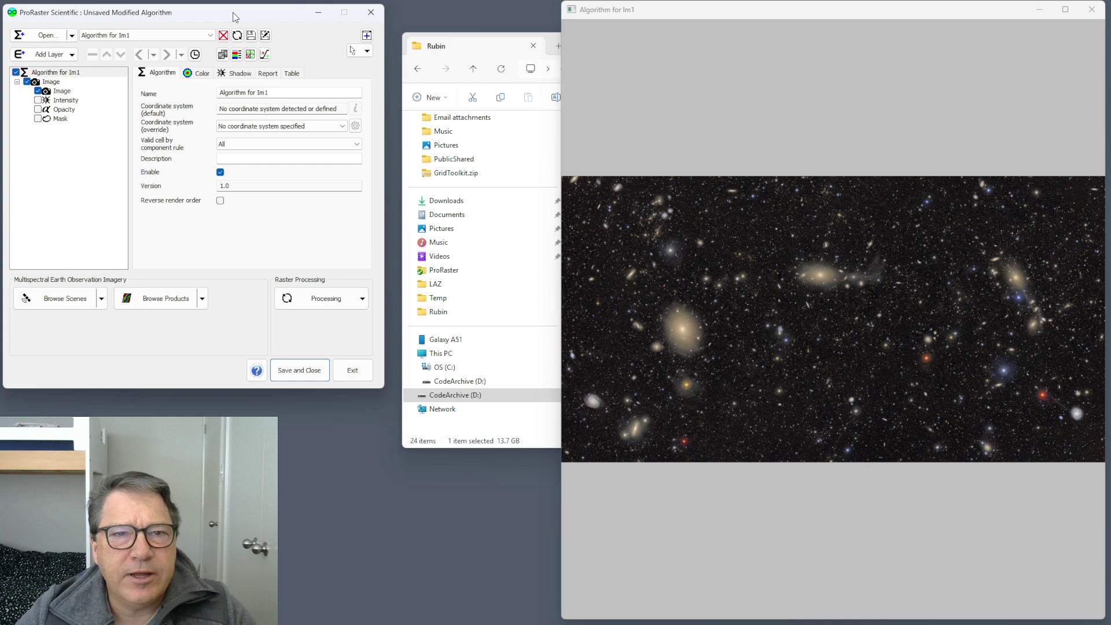
pyautogui.click(224, 36)
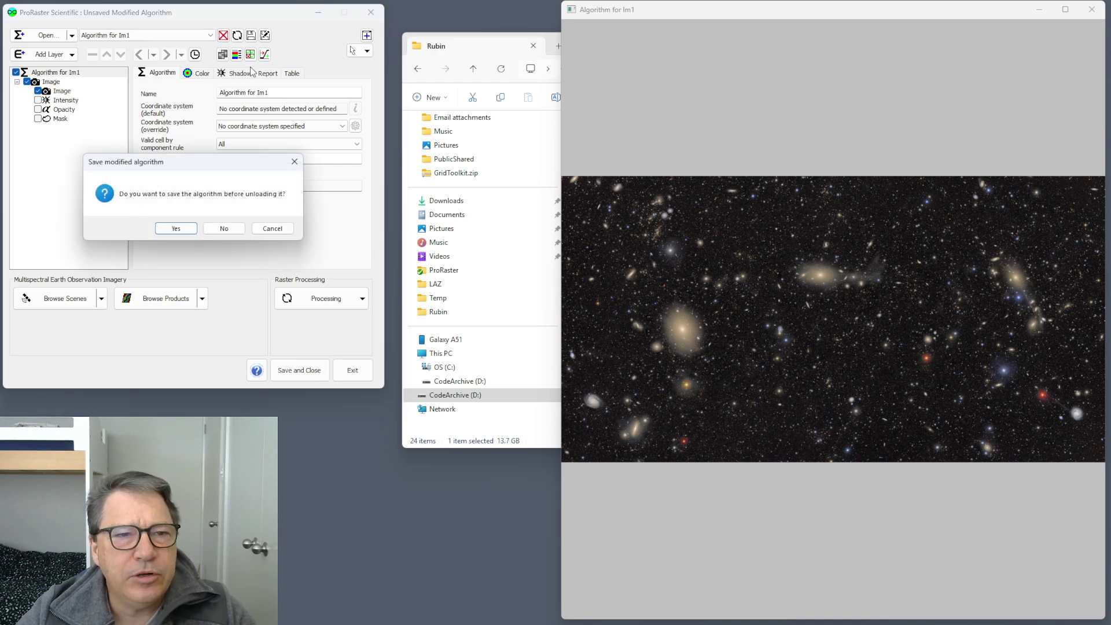
pyautogui.click(223, 229)
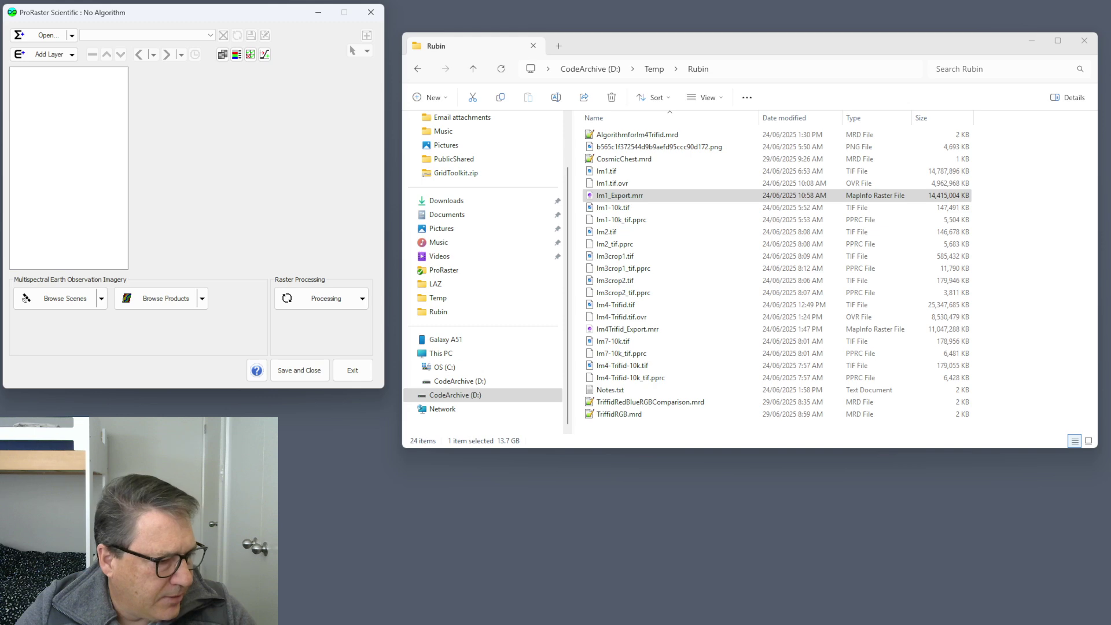
# Switch to the browser and check the Trifid and Lagoon image page for its description and full-resolution download, and minimize the browser.
pyautogui.hotkey('alt', 'Tab')
pyautogui.click(463, 13)
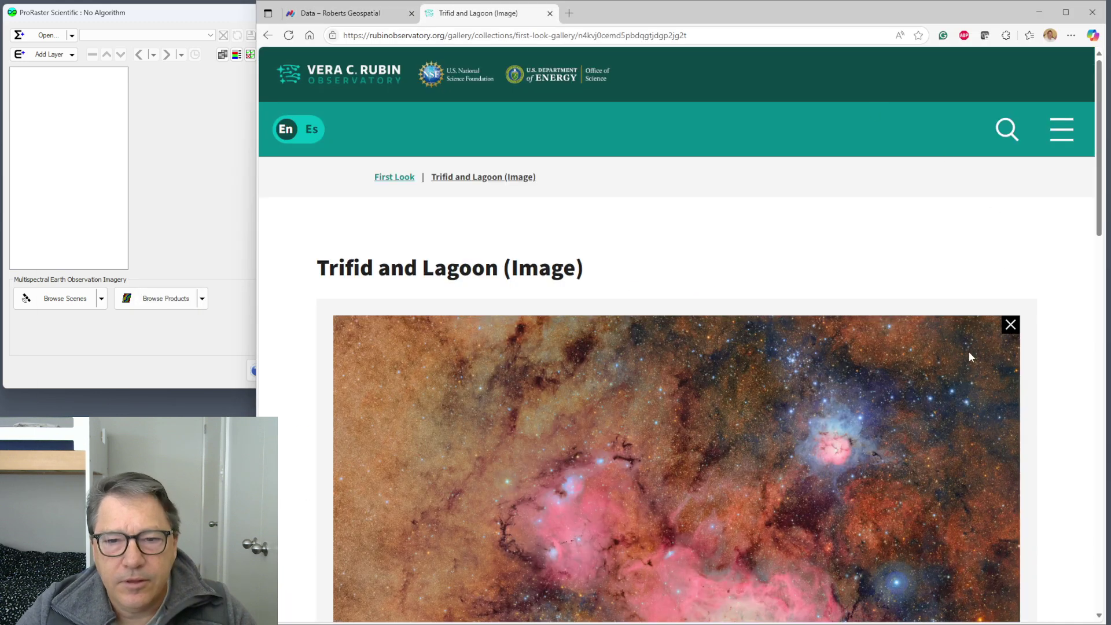
pyautogui.scroll(-3, 972, 349)
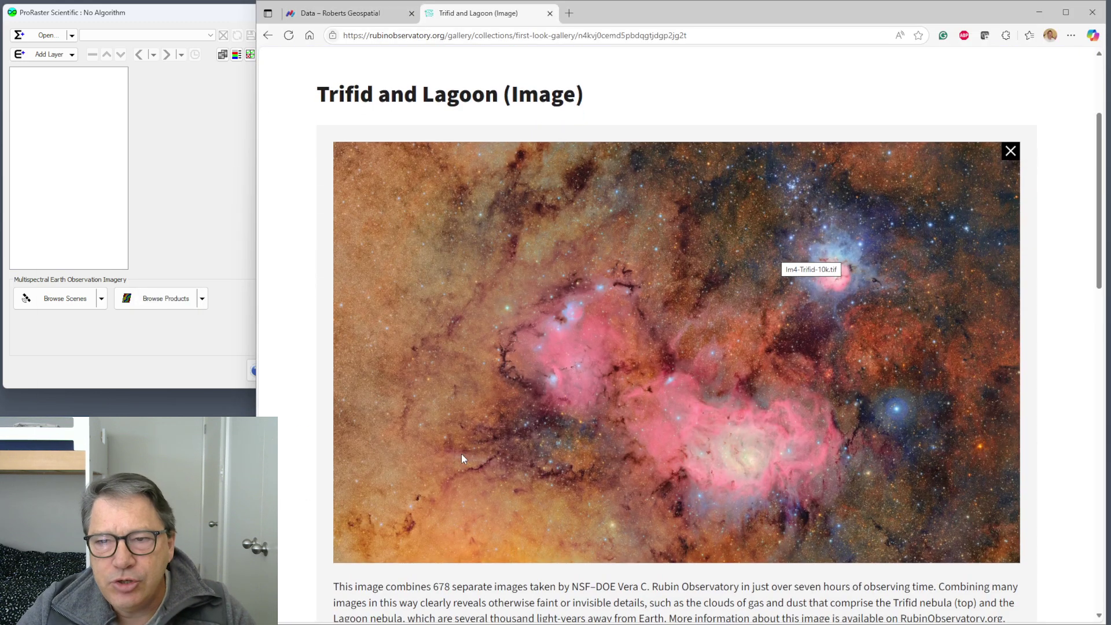
pyautogui.scroll(-3, 754, 502)
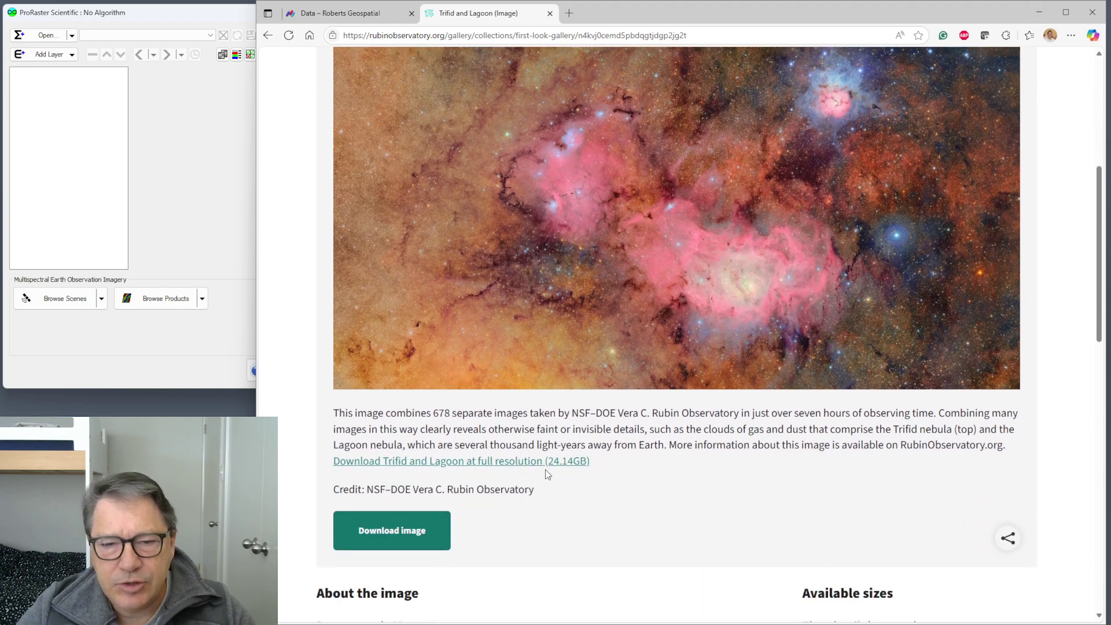
pyautogui.click(1040, 14)
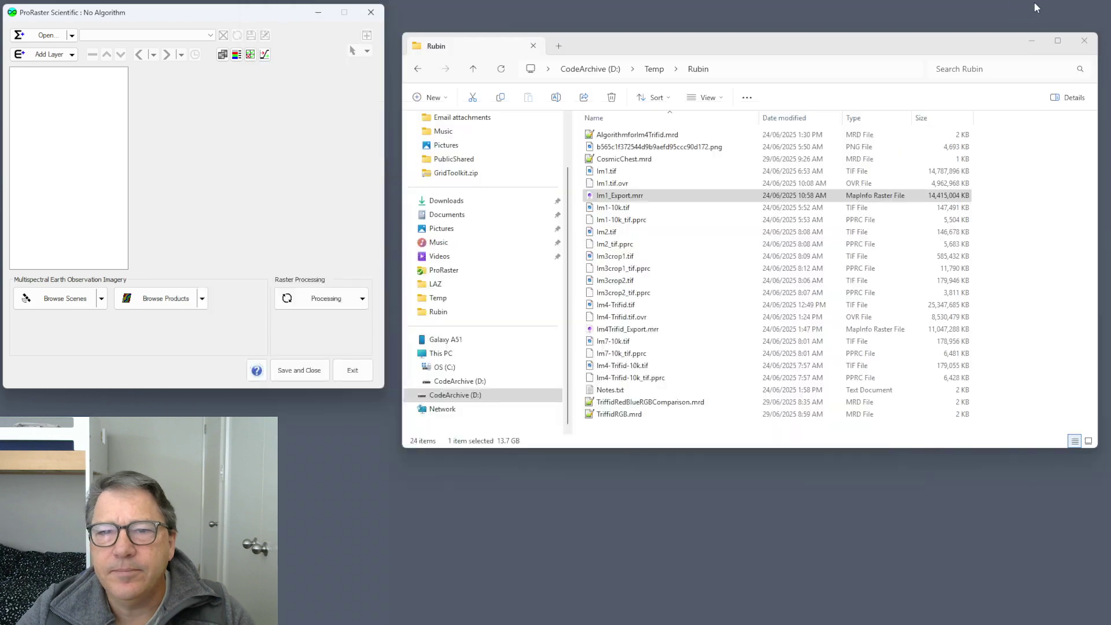
# Create a raster source named Triffid_TIFF and add Im4-Trifid.tif from the Rubin folder to it.
pyautogui.click(643, 306)
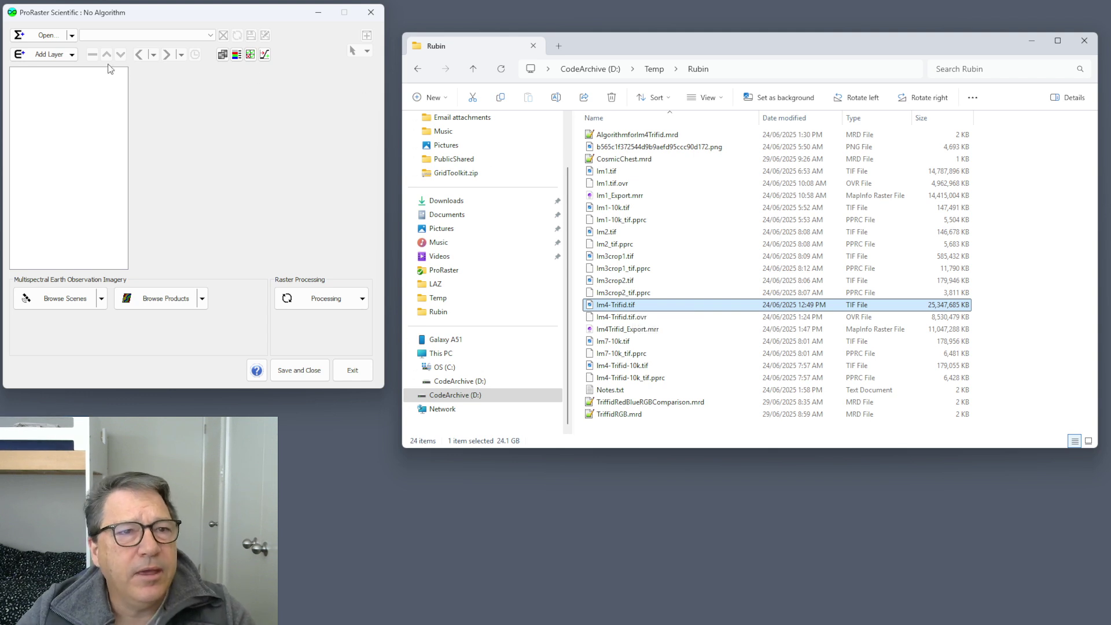
pyautogui.click(223, 55)
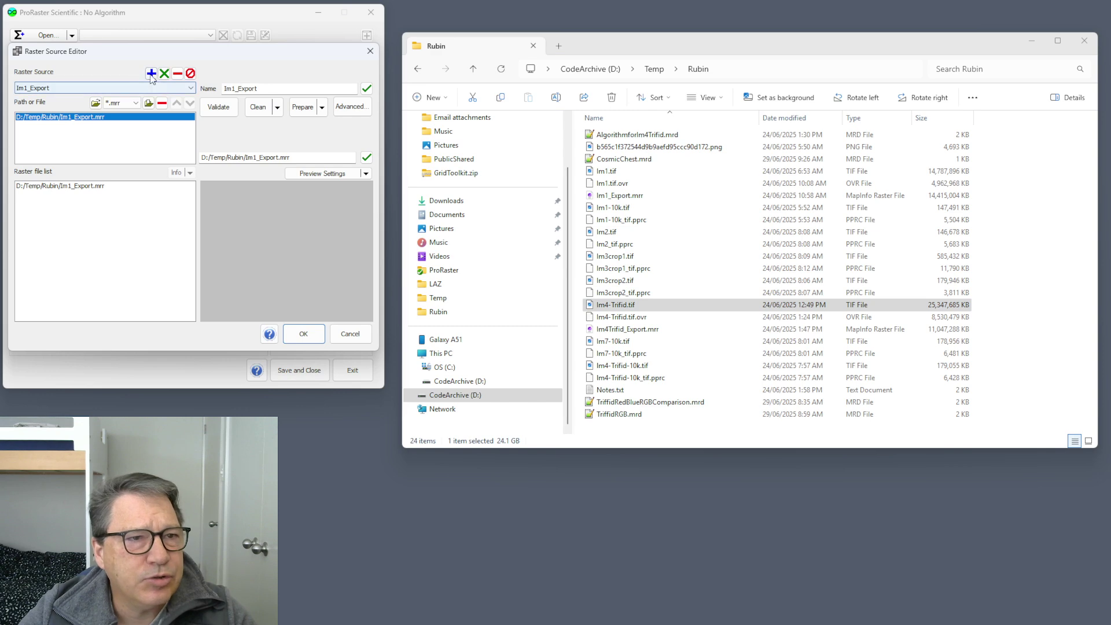
pyautogui.click(151, 73)
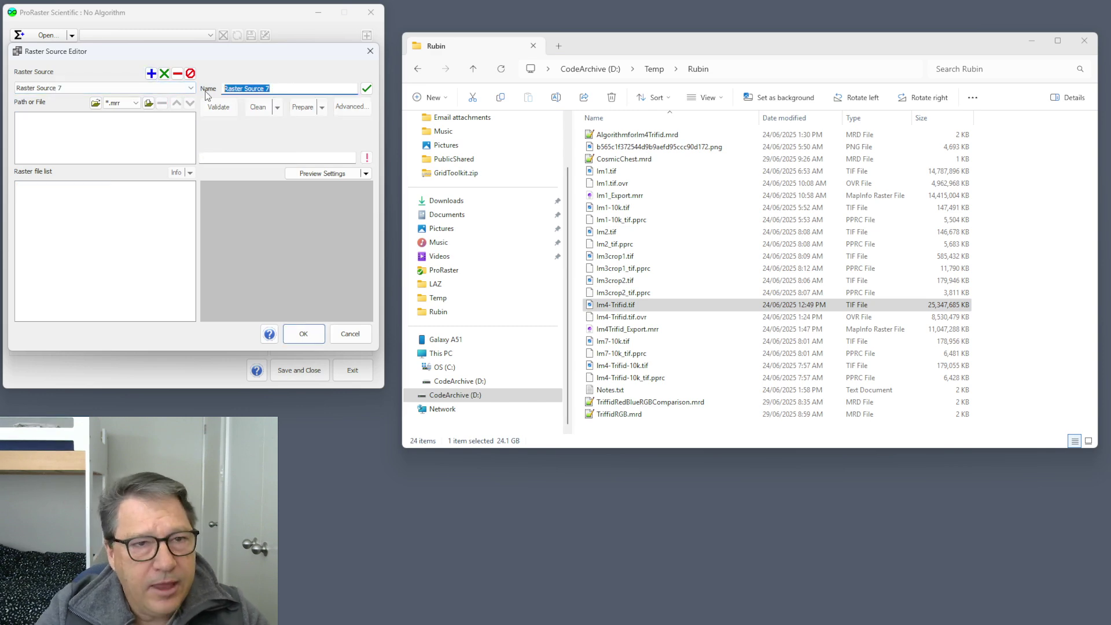
pyautogui.write('Triffid_')
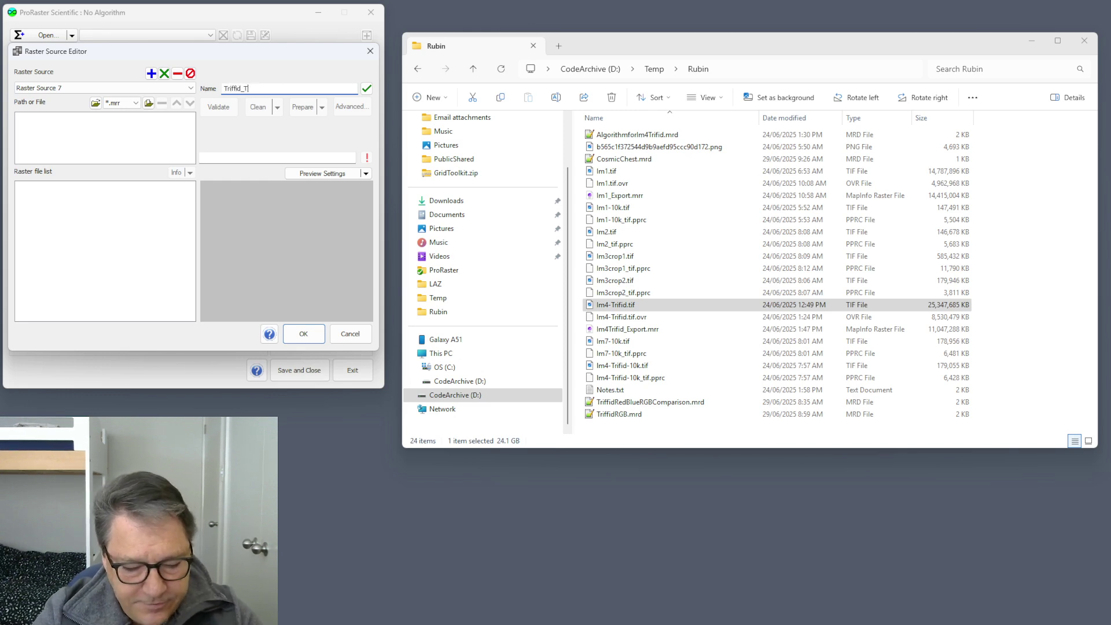
pyautogui.write('TIFF')
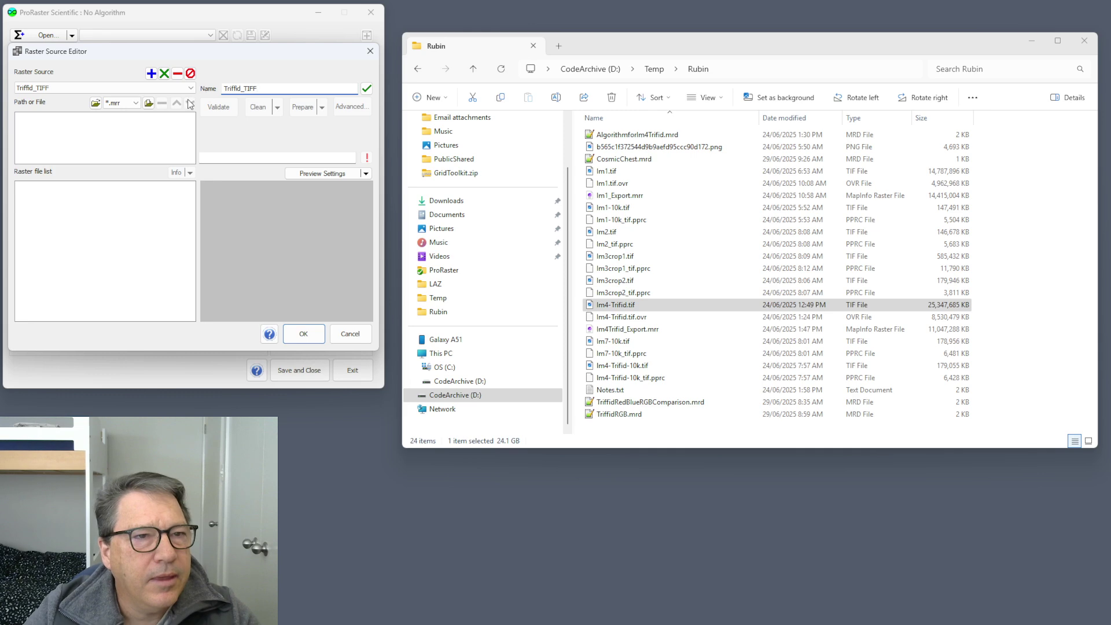
pyautogui.moveTo(637, 305); pyautogui.dragTo(97, 215)
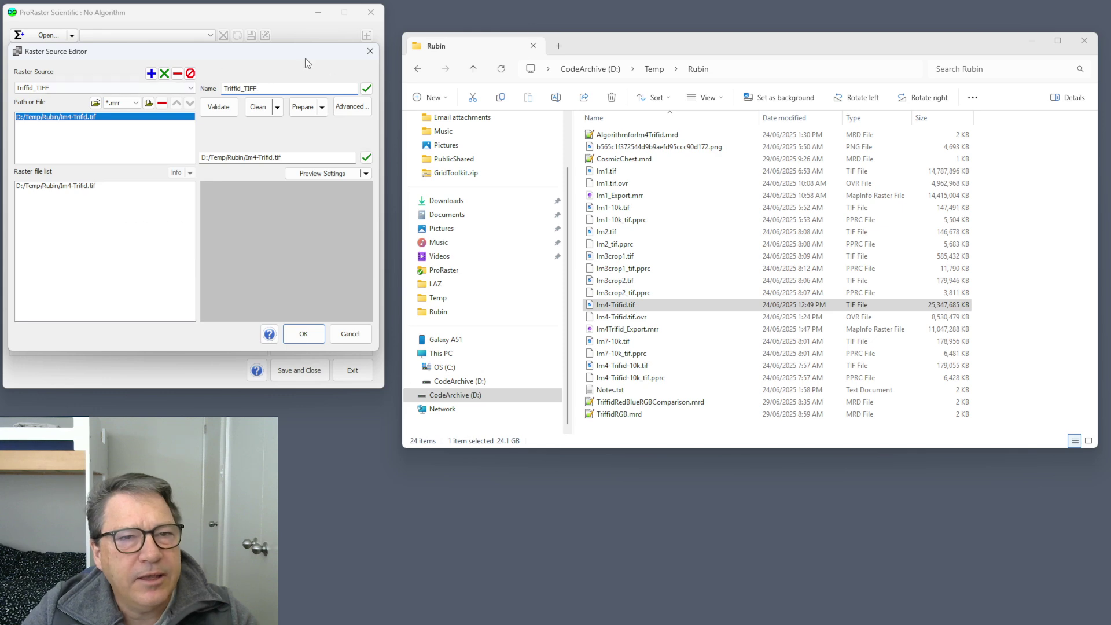
# Specify RD_GDAL_GENERIC as the driver that opens the Triffid_TIFF raster source, and accept the raster source.
pyautogui.click(349, 107)
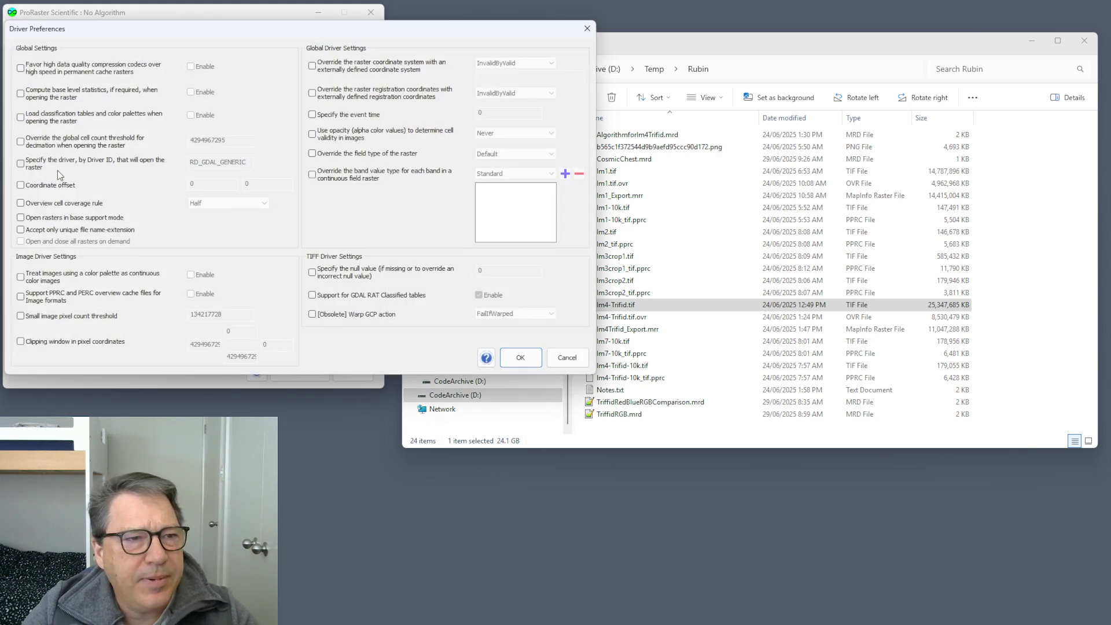
pyautogui.click(26, 162)
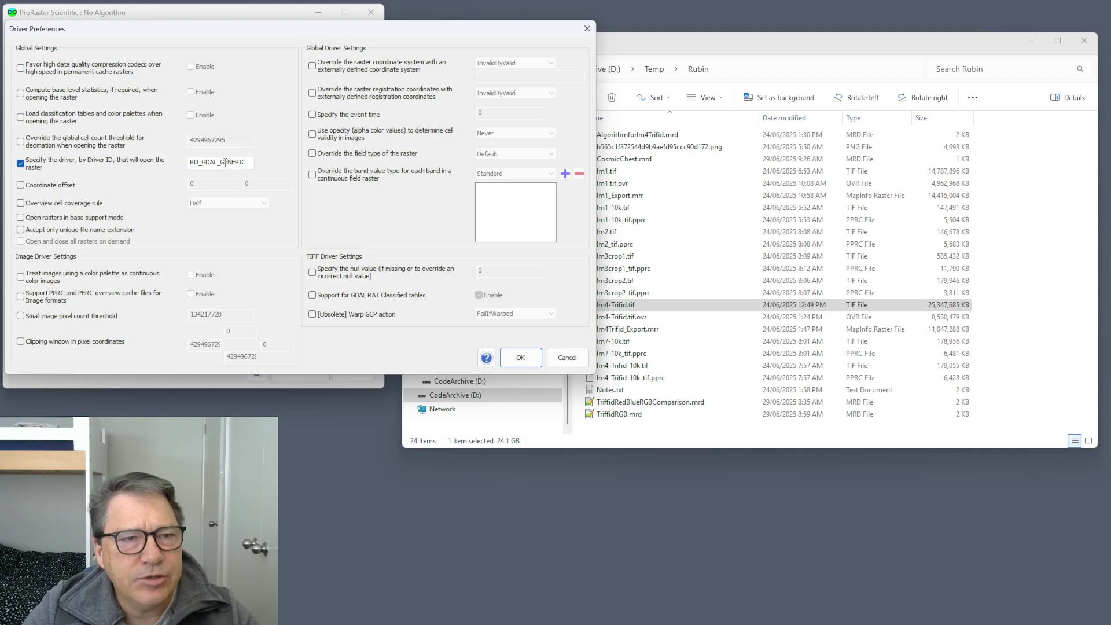
pyautogui.click(521, 357)
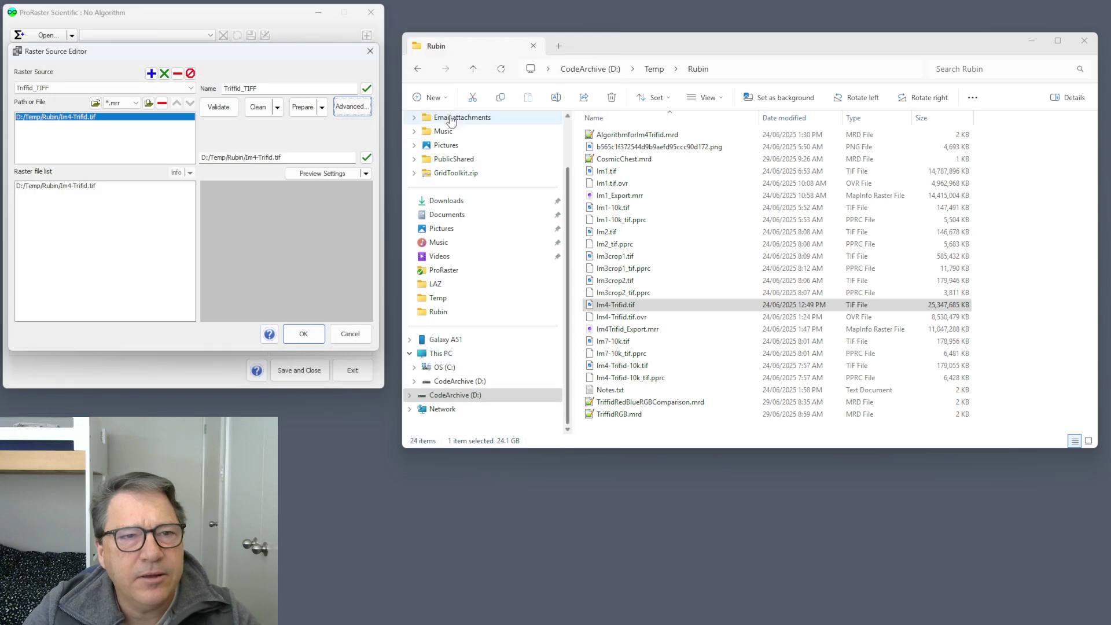
pyautogui.click(309, 330)
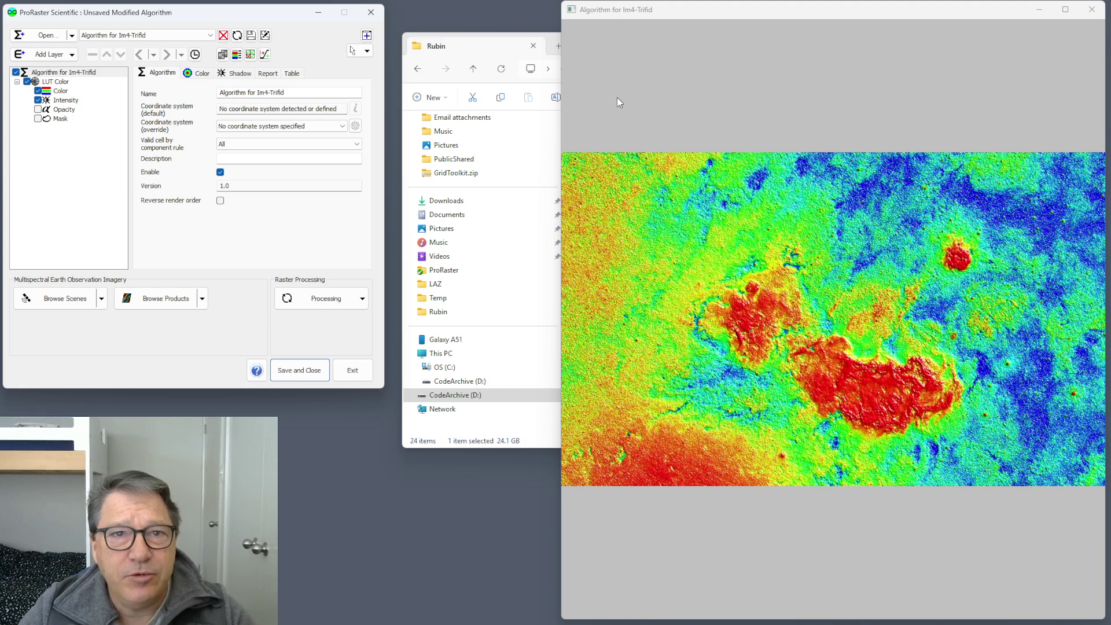
# Check the overview file Im4-Trifid.tif.ovr in the Rubin folder against the TIFF, and view the rendered Trifid image.
pyautogui.click(479, 47)
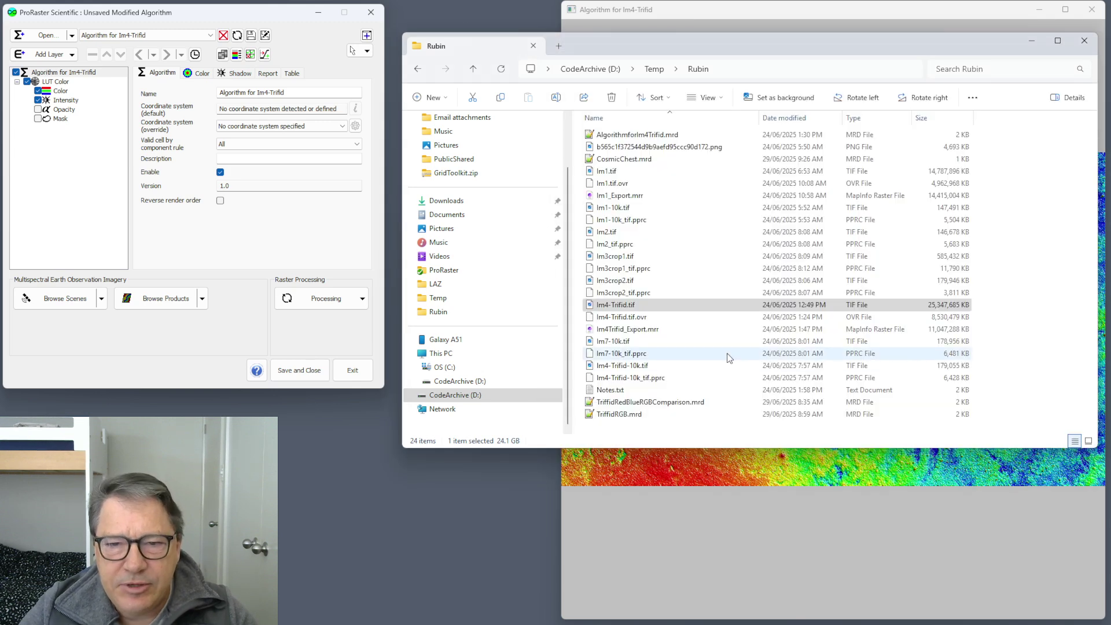
pyautogui.click(641, 318)
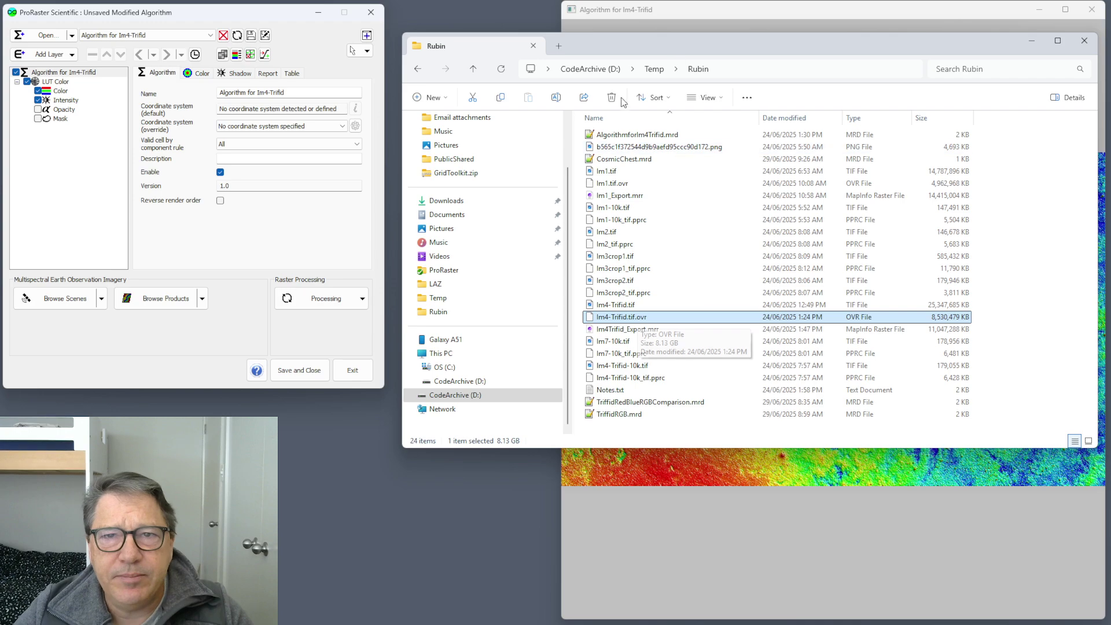
pyautogui.click(729, 8)
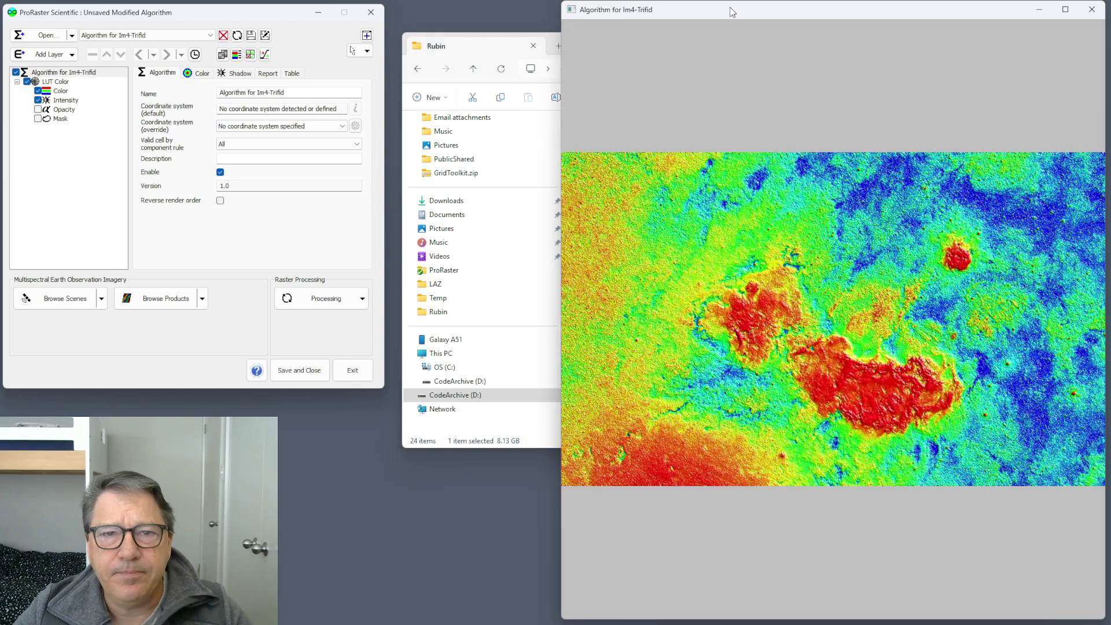
pyautogui.click(506, 47)
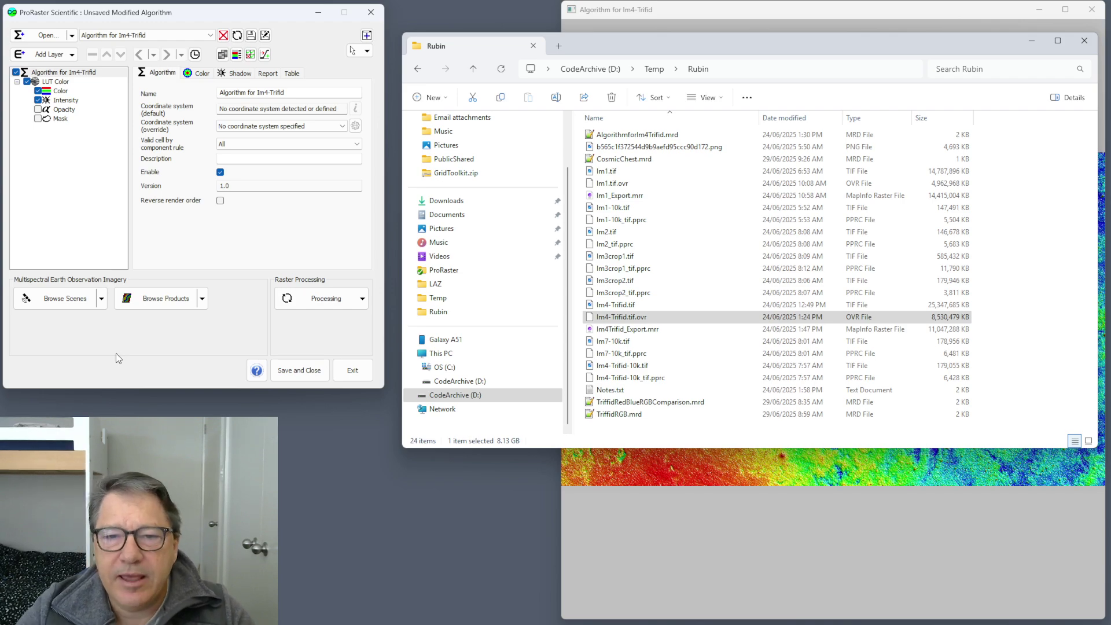
pyautogui.click(750, 10)
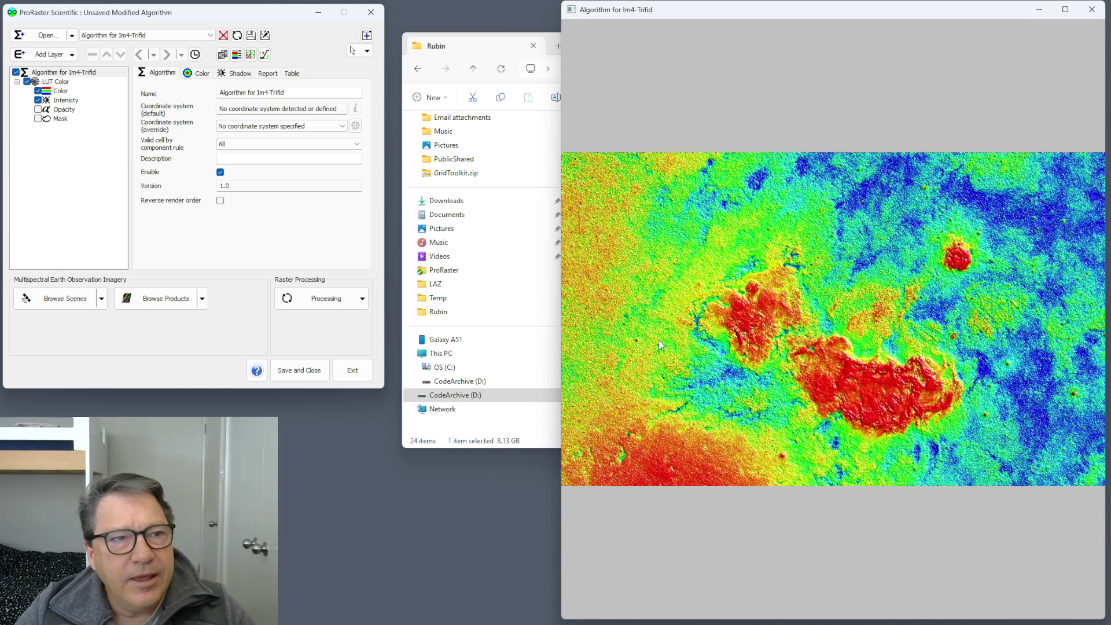
# Add an RGB Color layer to the Im4-Trifid algorithm and assign Triffid_TIFF as the raster source of its Red component.
pyautogui.click(60, 84)
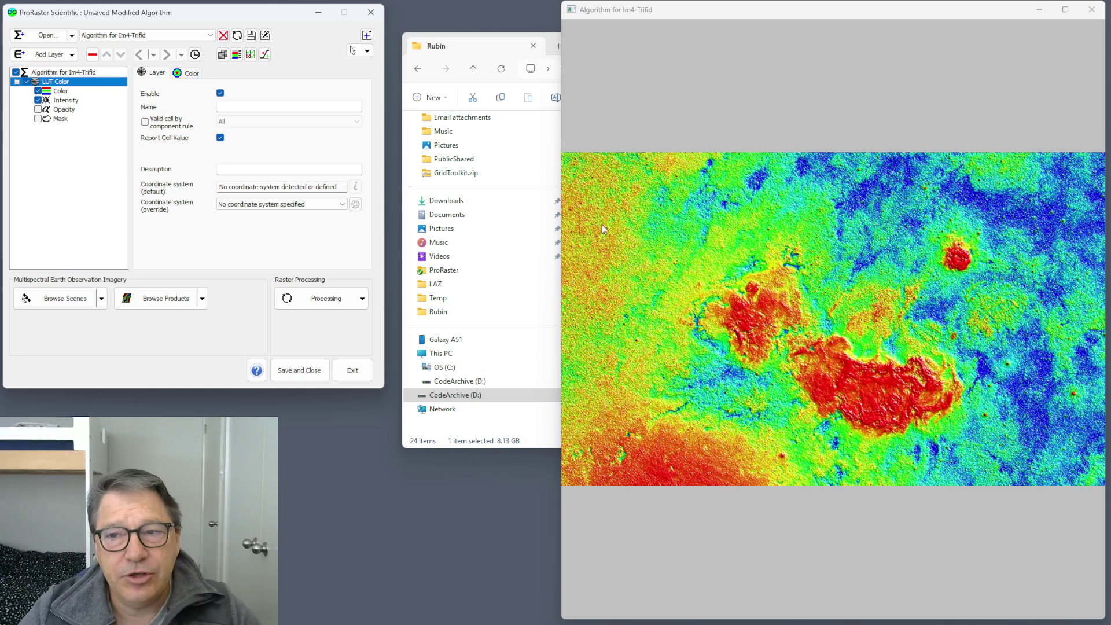
pyautogui.click(62, 73)
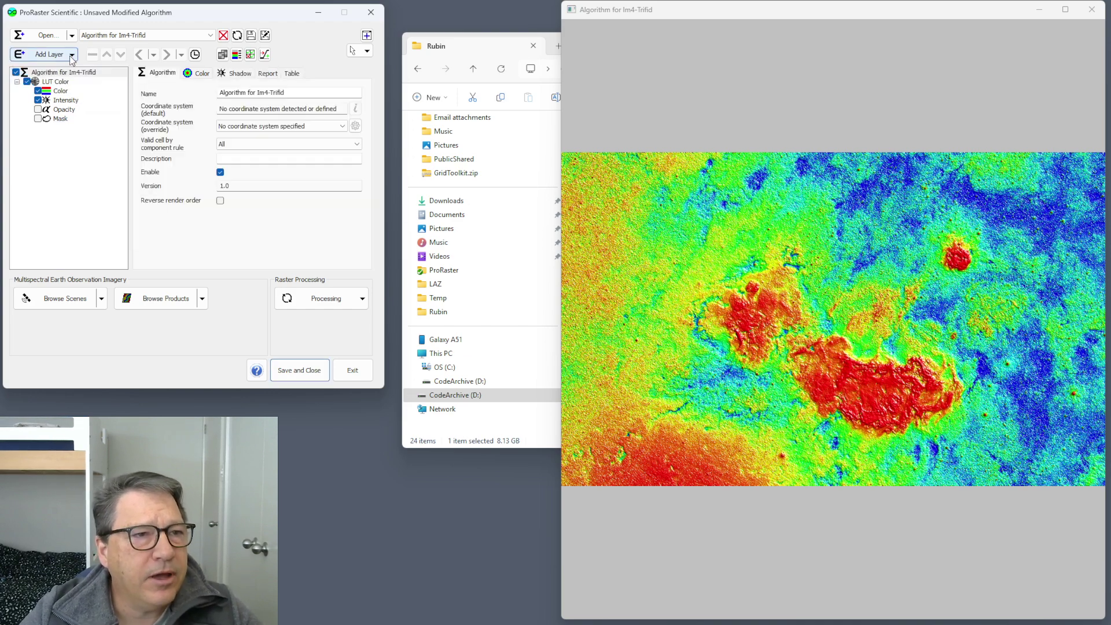
pyautogui.click(63, 56)
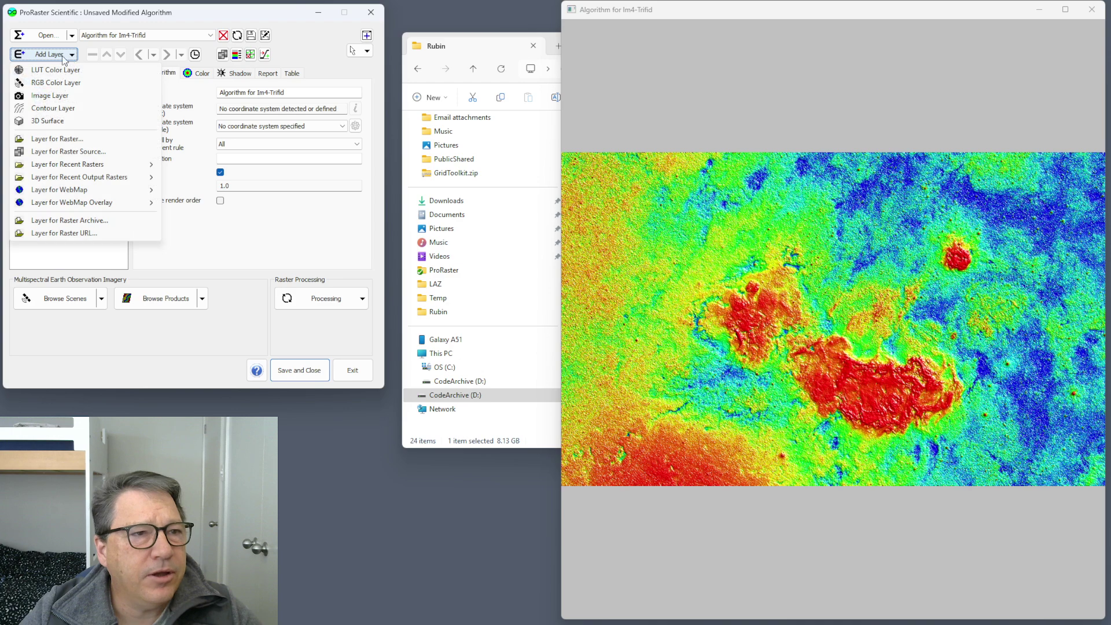
pyautogui.click(66, 84)
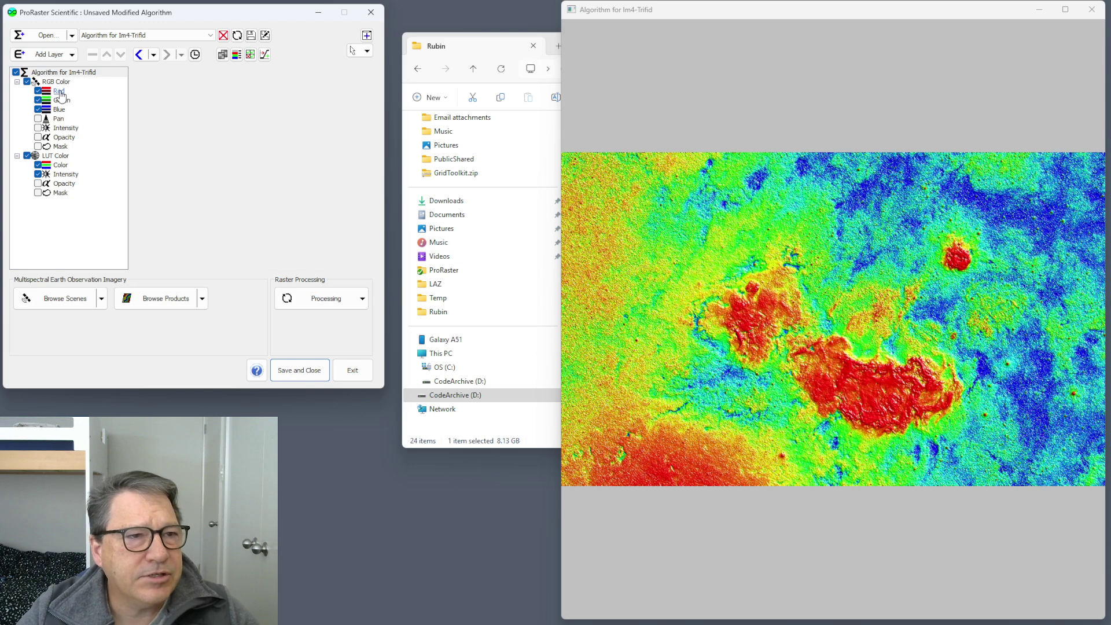
pyautogui.click(60, 93)
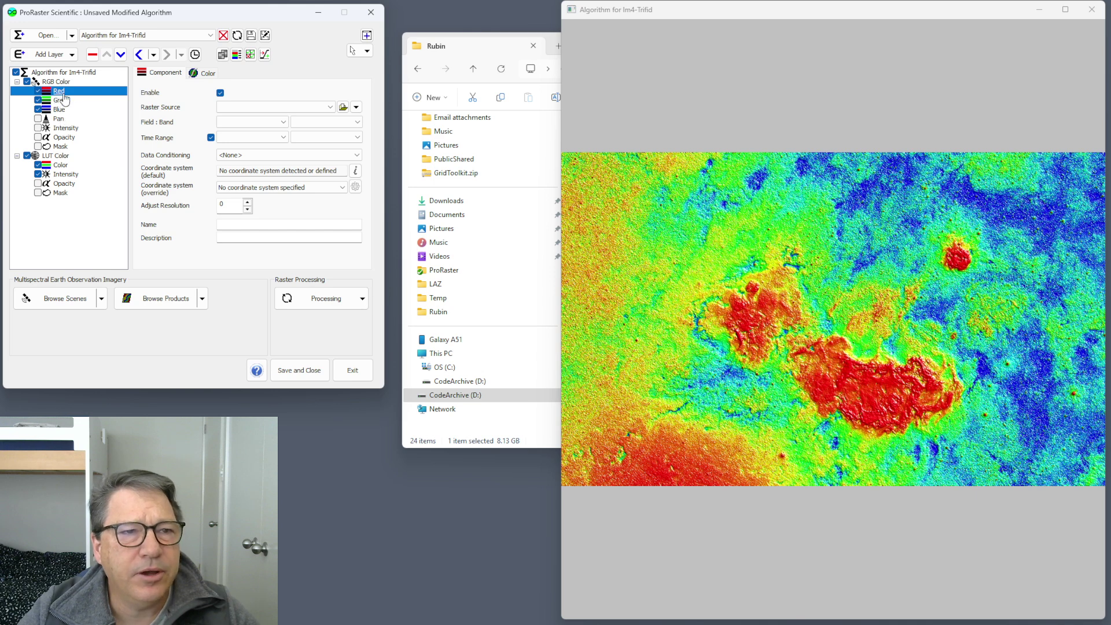
pyautogui.click(330, 110)
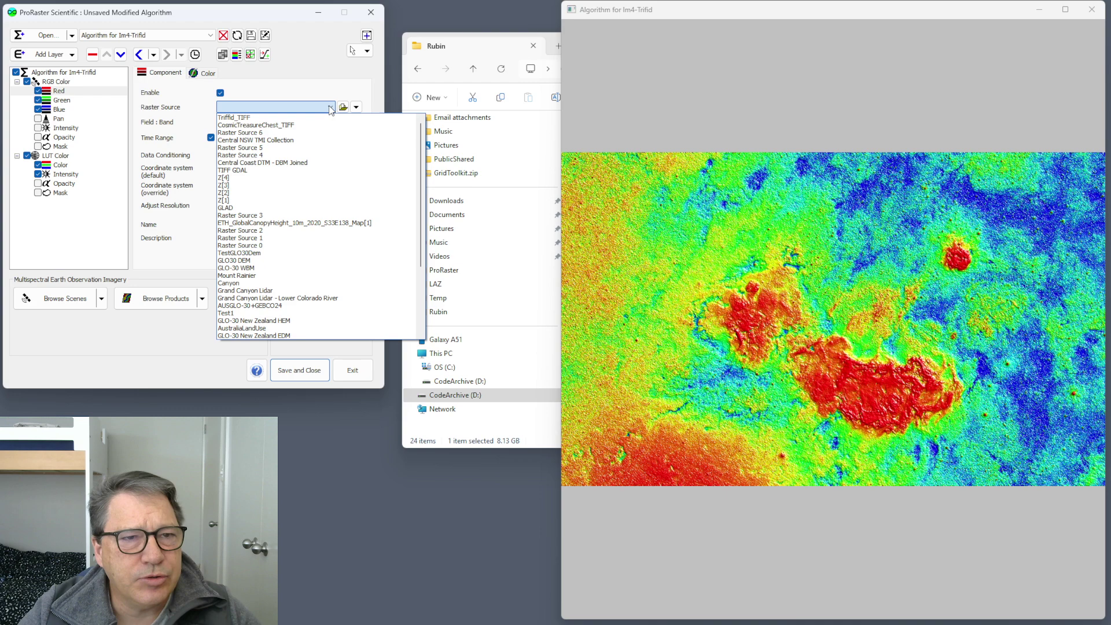
pyautogui.click(275, 118)
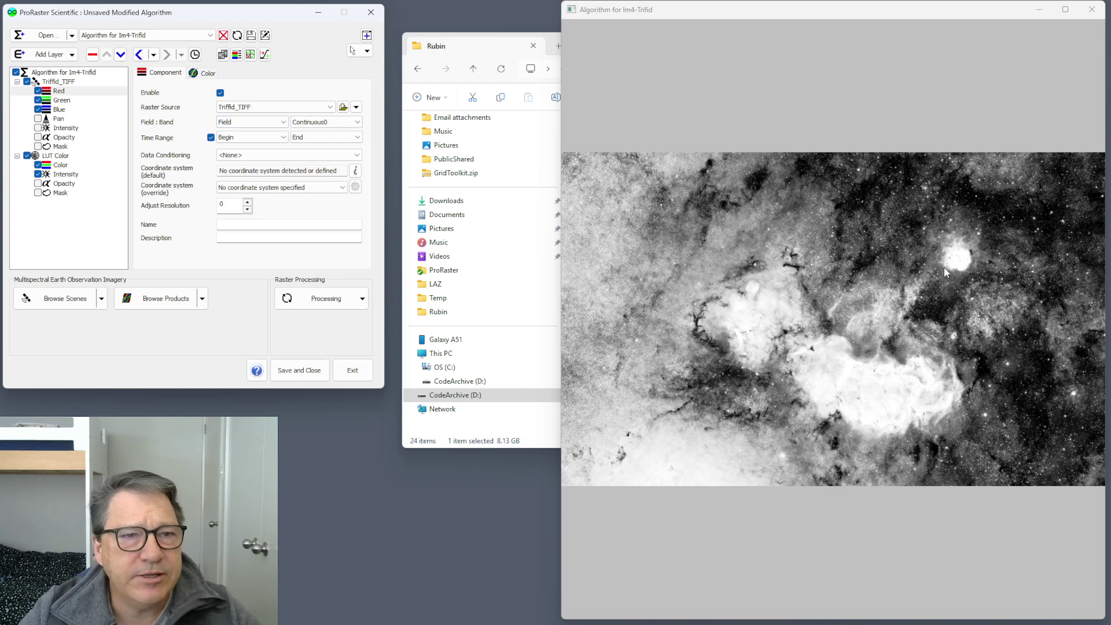
# Set the Red component's data transform to Color Transform with Color Bits at 16 bits.
pyautogui.click(208, 77)
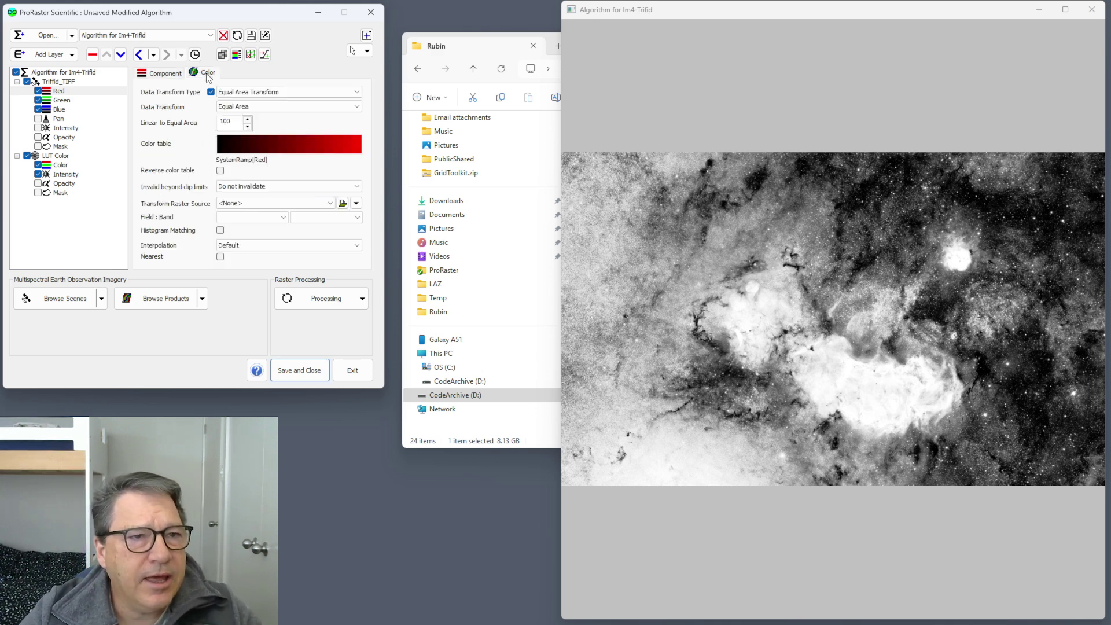
pyautogui.click(293, 91)
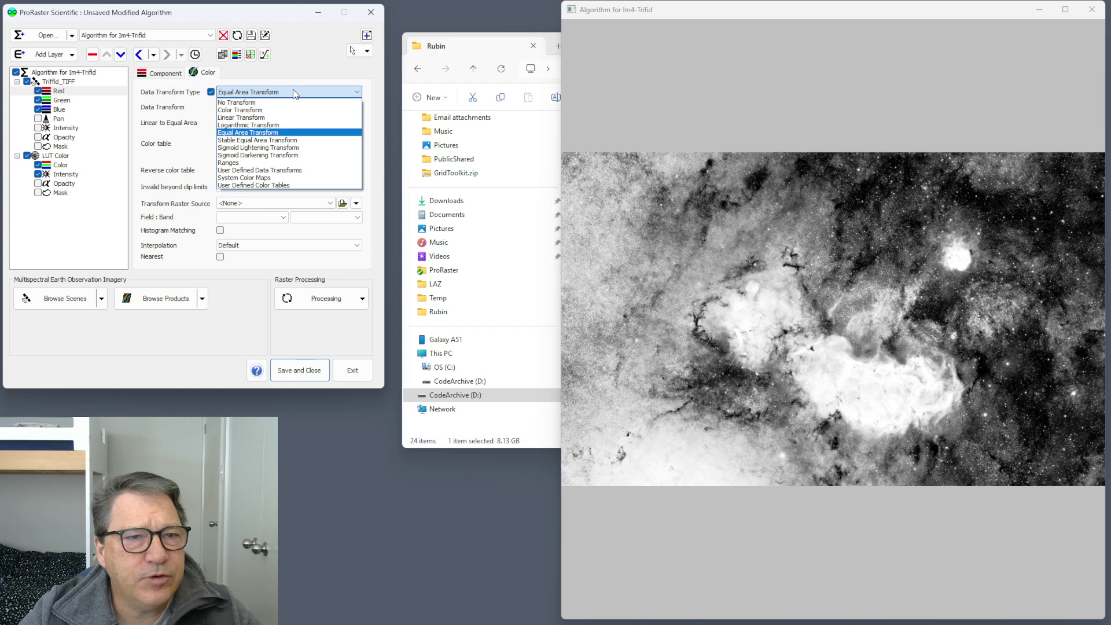
pyautogui.click(262, 110)
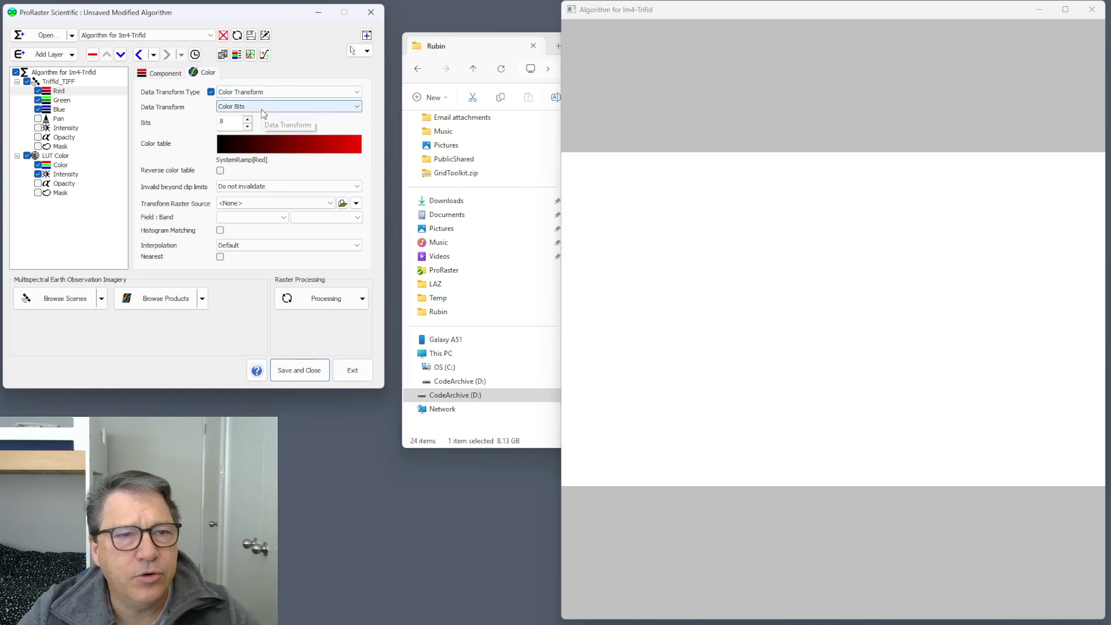
pyautogui.click(255, 109)
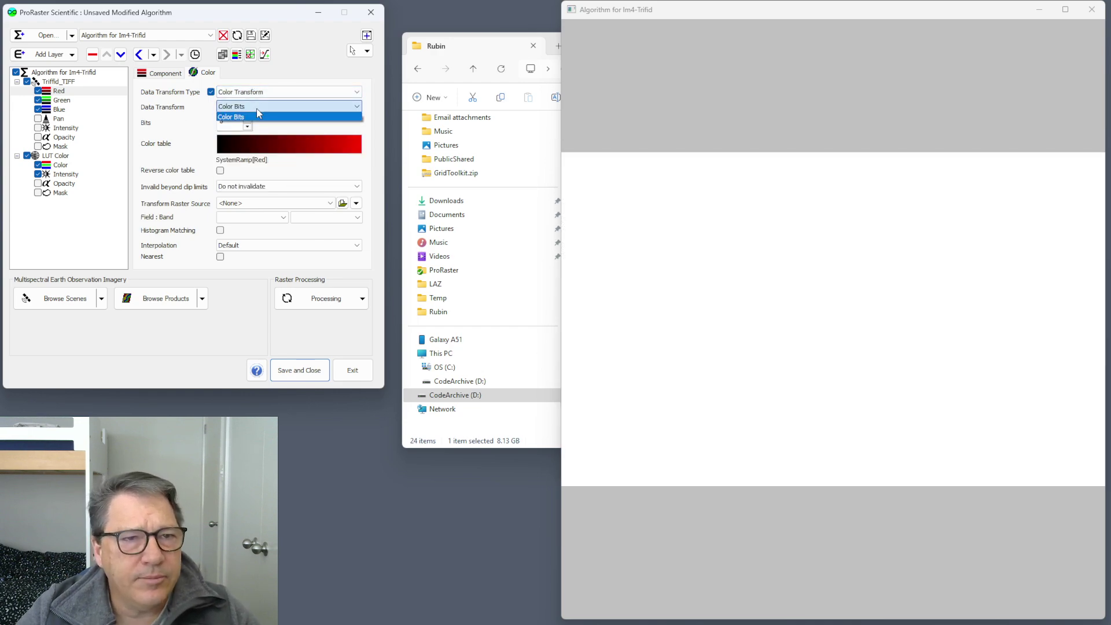
pyautogui.click(255, 106)
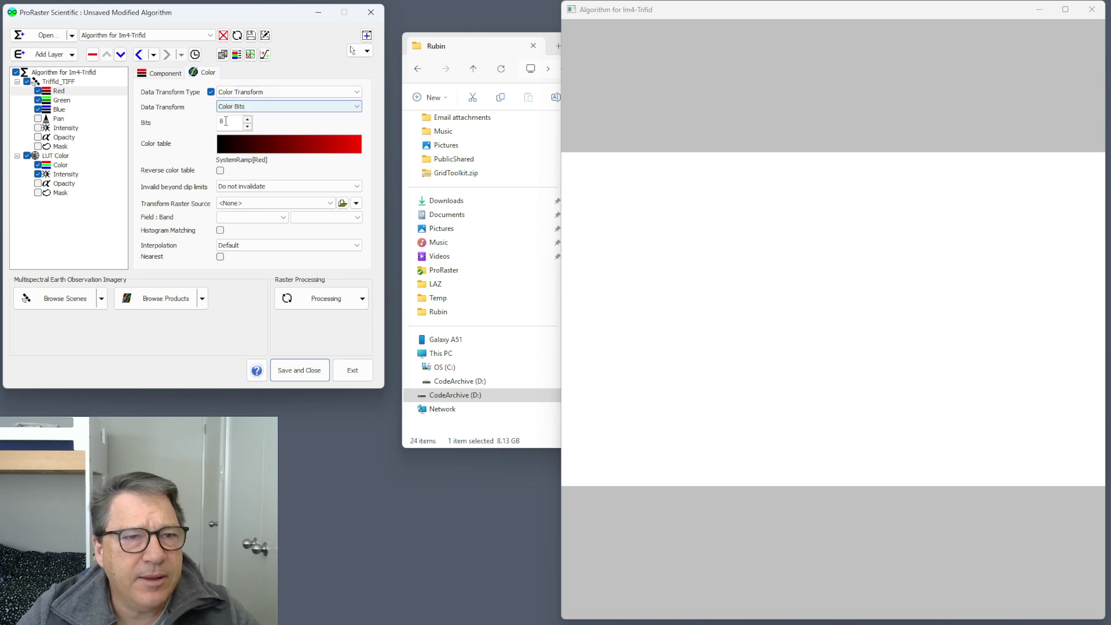
pyautogui.press('Tab')
pyautogui.write('16')
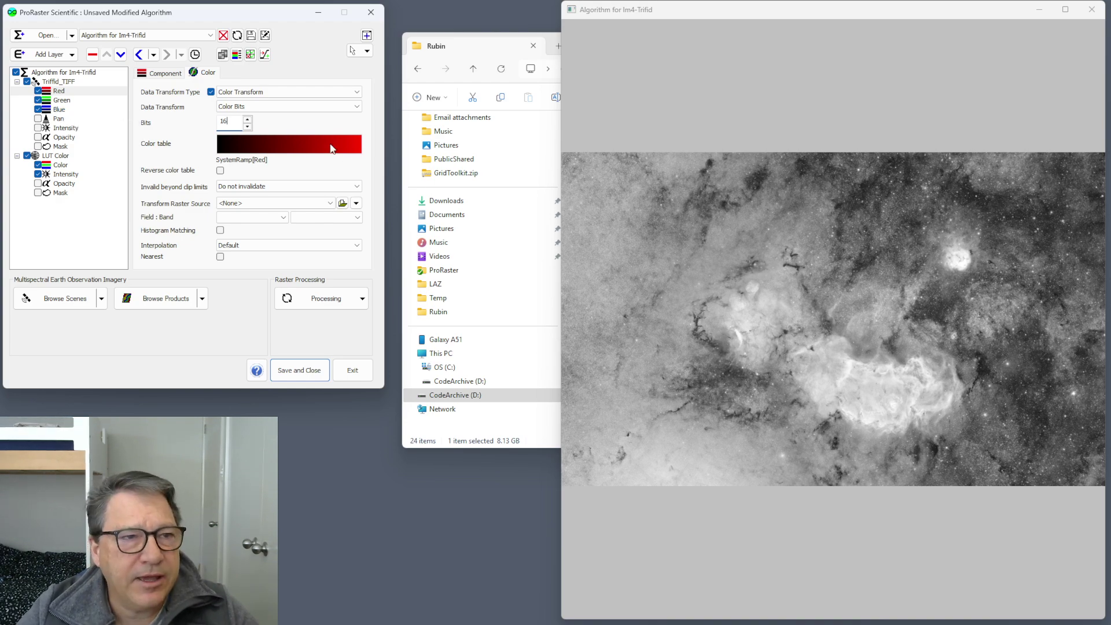
# Assign band Continuous0 to the Red component, Continuous1 to Green and Continuous2 to Blue.
pyautogui.click(61, 92)
pyautogui.click(166, 73)
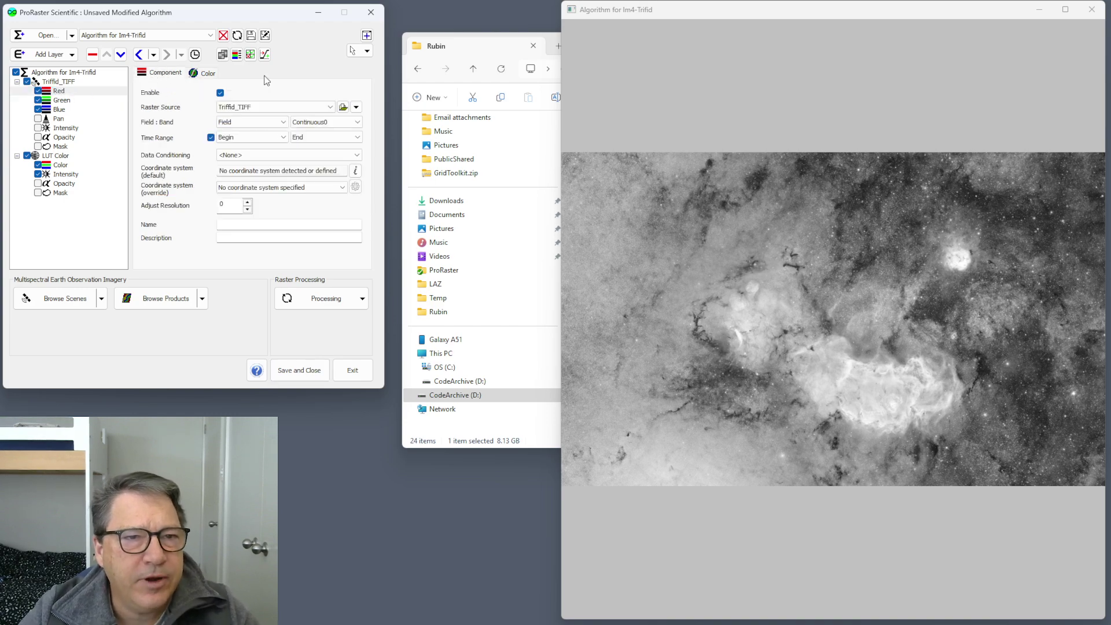
pyautogui.click(346, 123)
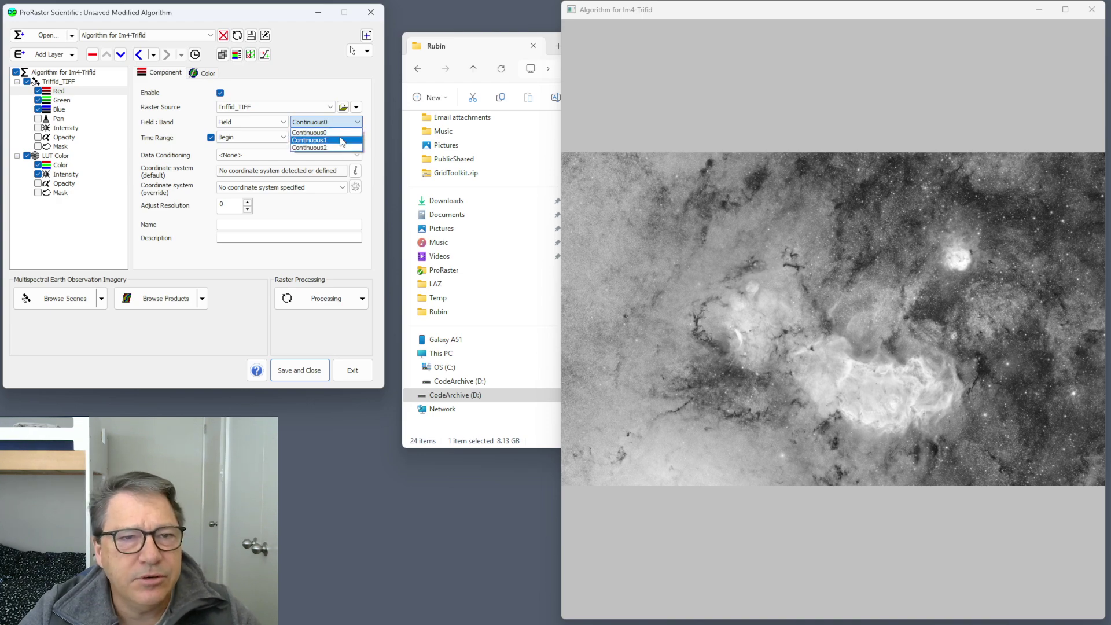
pyautogui.click(337, 133)
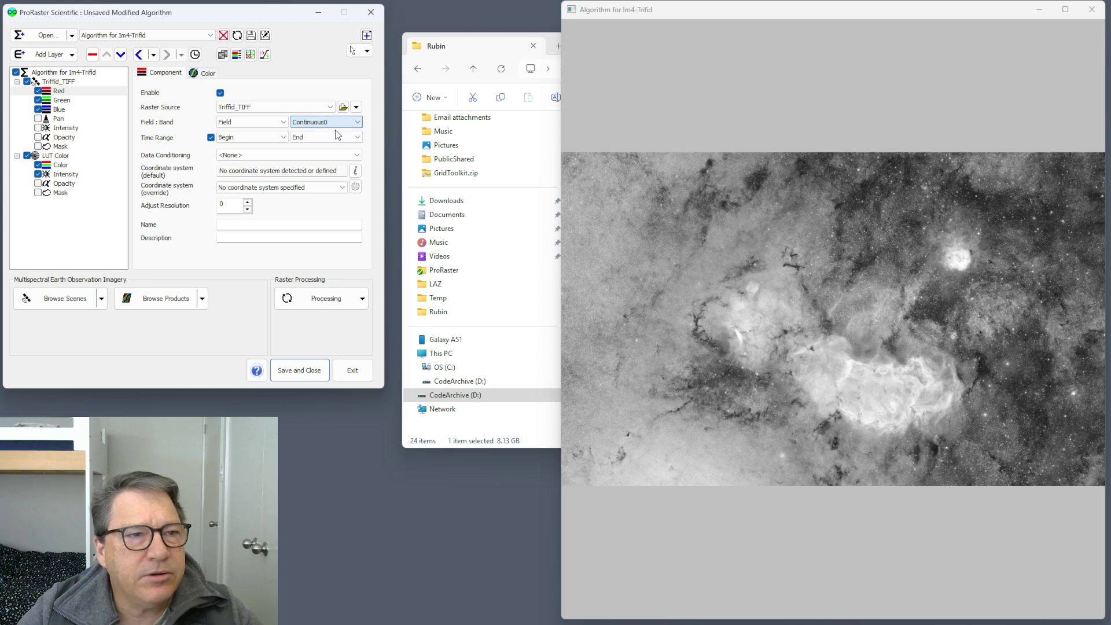
pyautogui.click(72, 103)
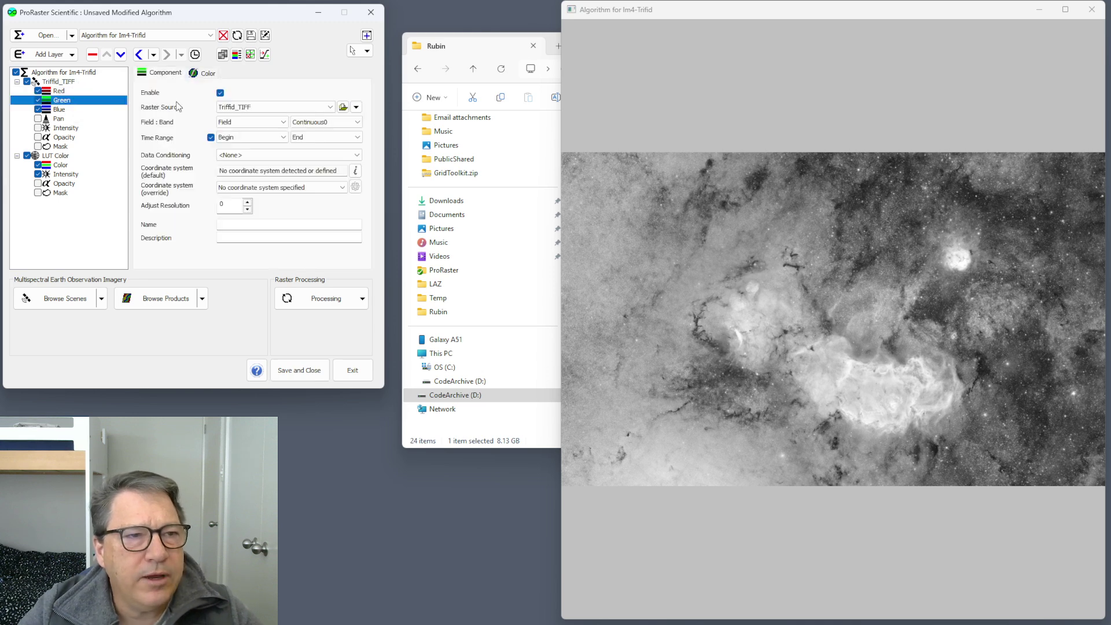
pyautogui.click(341, 122)
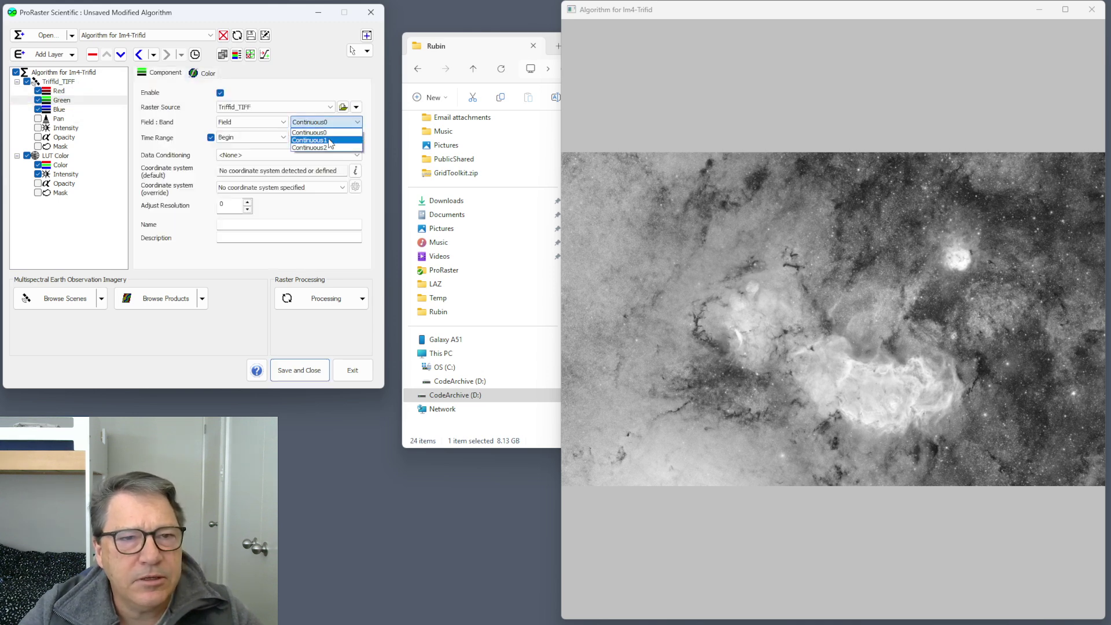
pyautogui.click(328, 141)
pyautogui.click(92, 110)
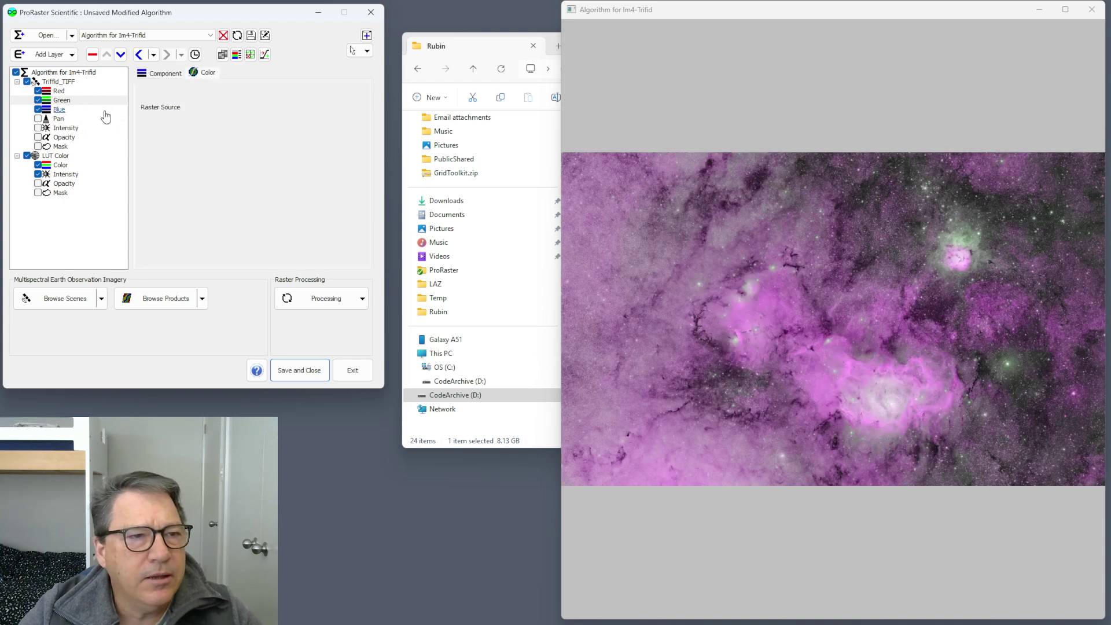
pyautogui.click(316, 123)
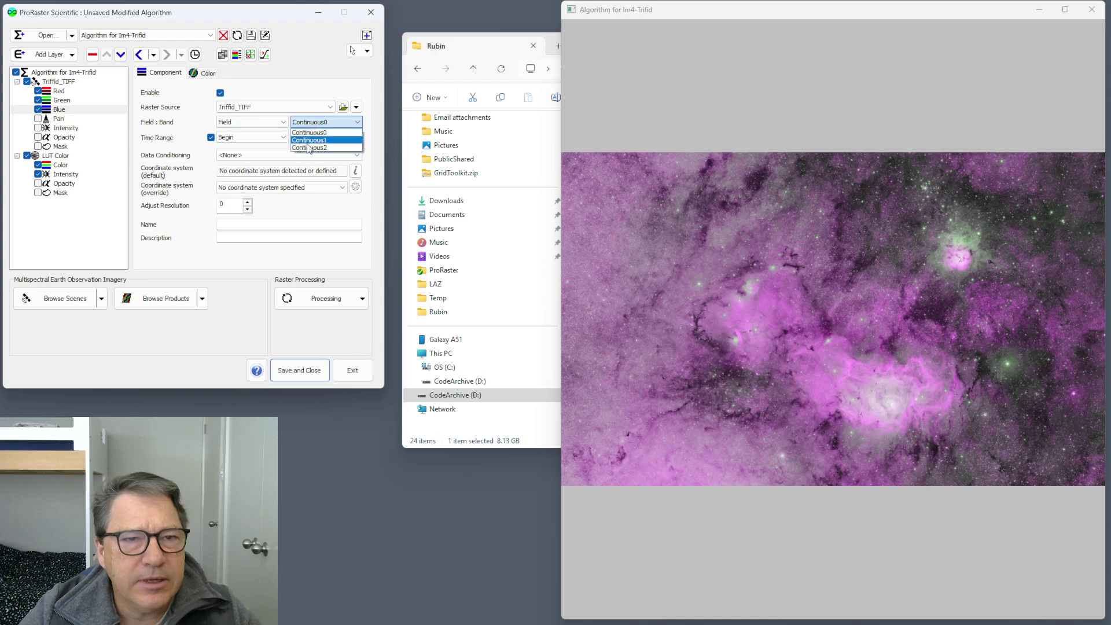
pyautogui.click(311, 148)
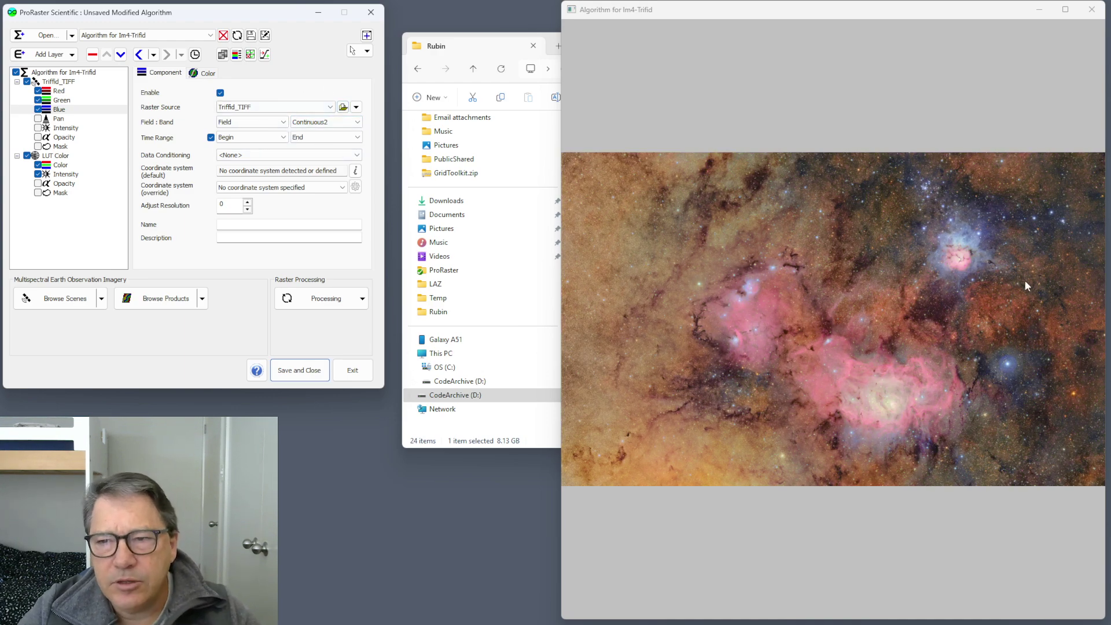
# Remove the LUT Color layer and save the algorithm as TriffidRGB.mrd in the Rubin folder, overwriting the existing file.
pyautogui.click(50, 158)
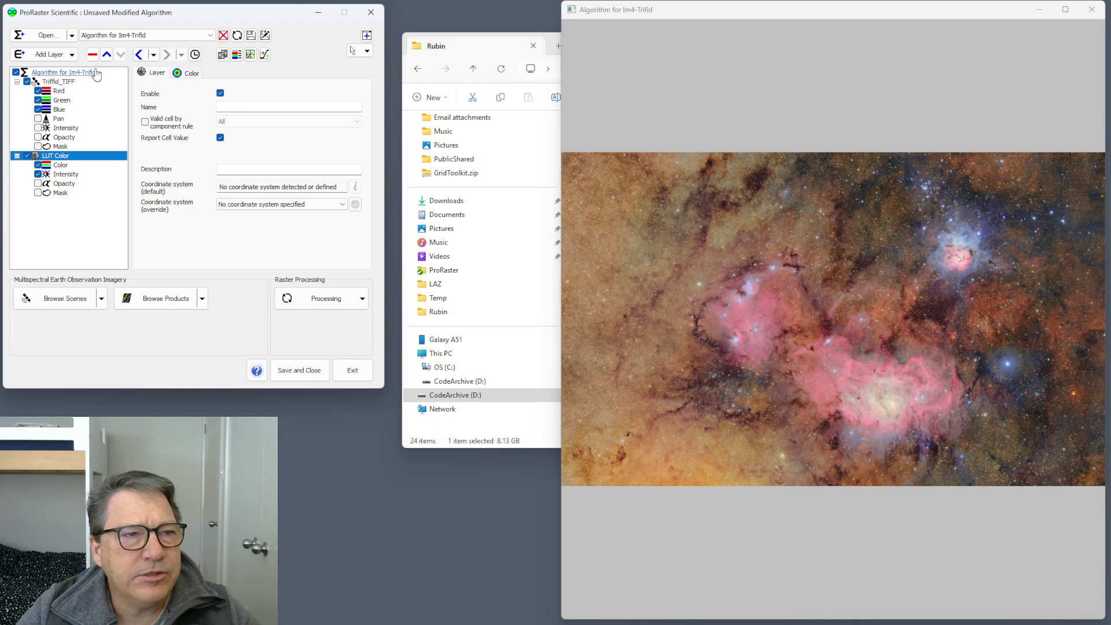
pyautogui.click(92, 54)
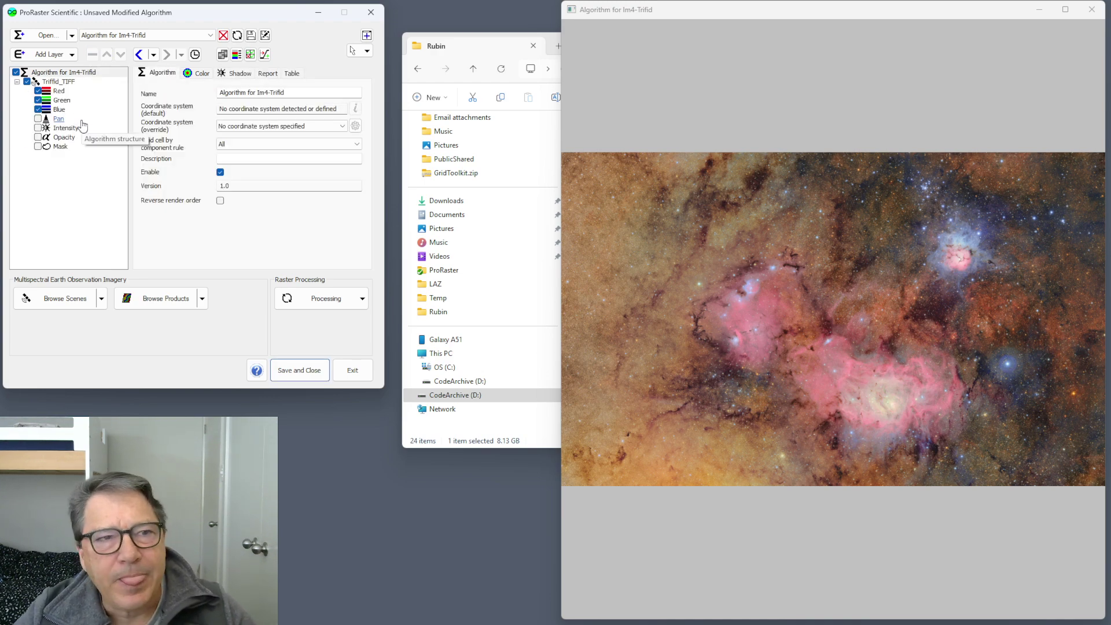
pyautogui.click(266, 36)
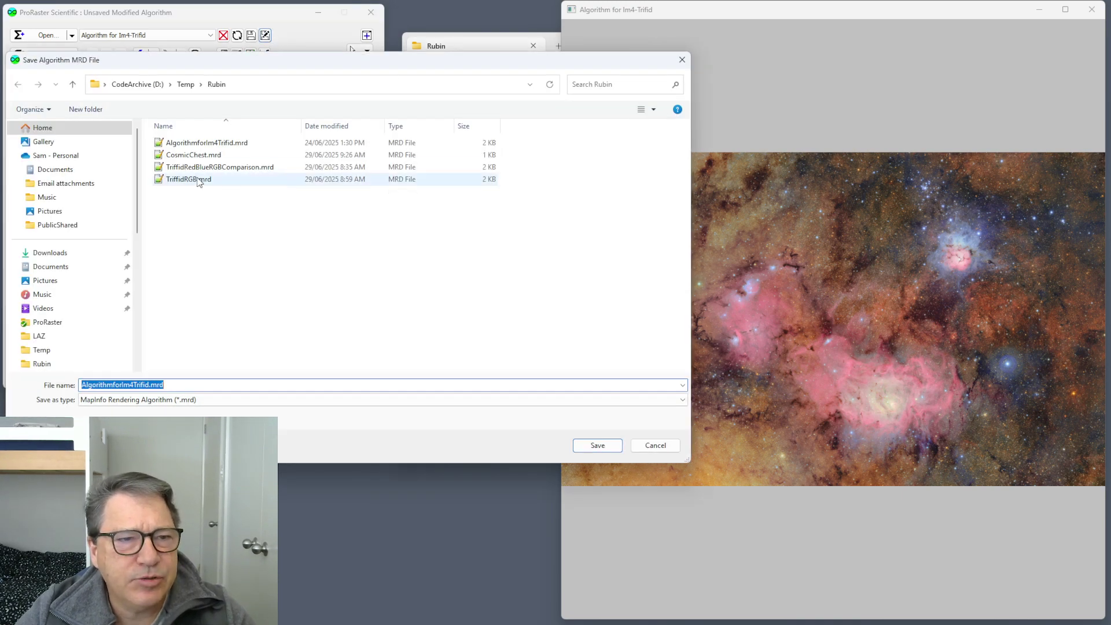
pyautogui.doubleClick(197, 179)
pyautogui.click(584, 319)
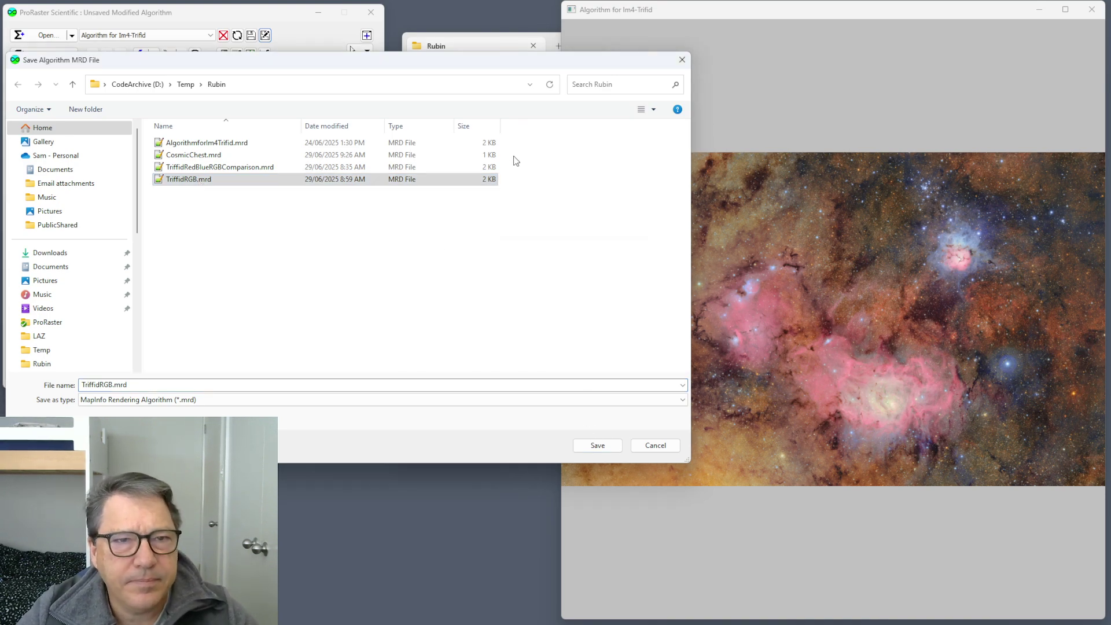
pyautogui.click(461, 51)
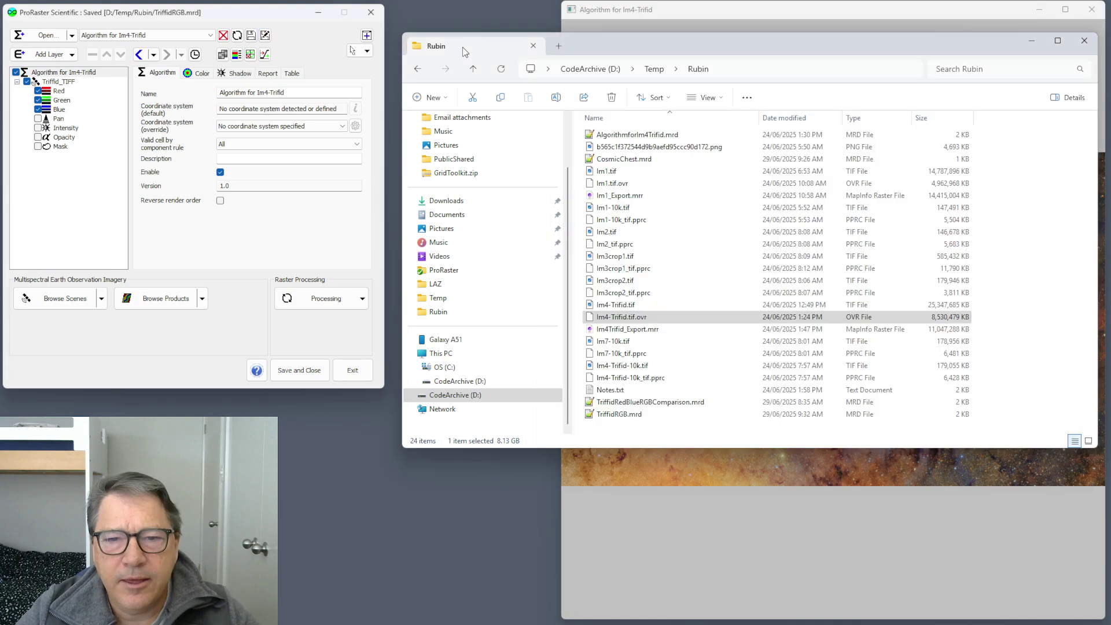
# Close the current algorithm and load the saved TriffidRGB.mrd from the Rubin folder.
pyautogui.click(223, 35)
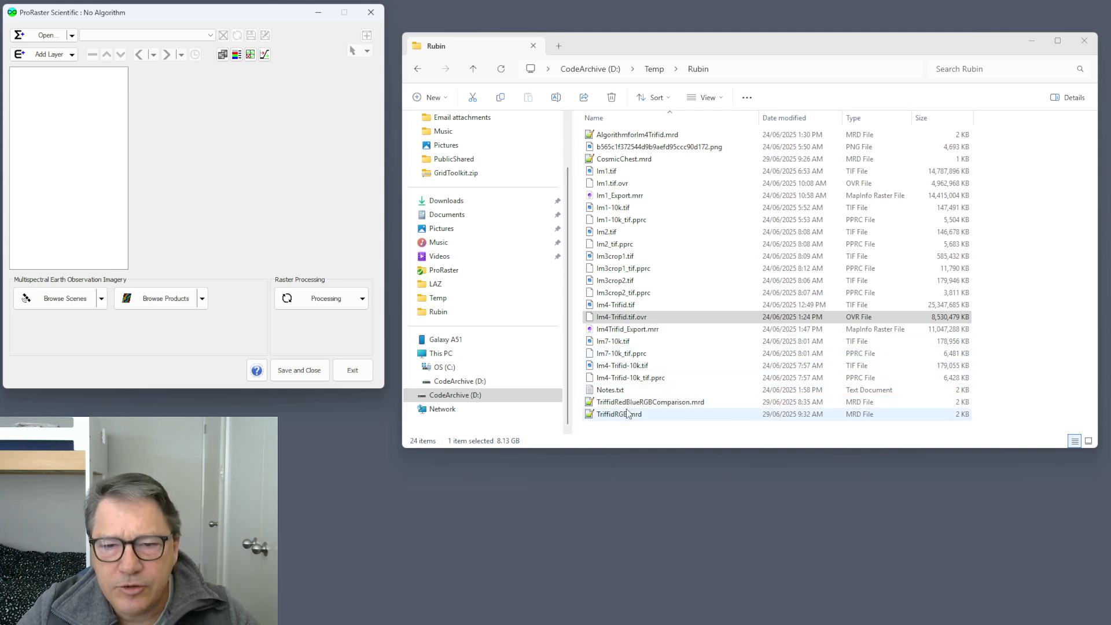
pyautogui.moveTo(630, 414); pyautogui.dragTo(213, 176)
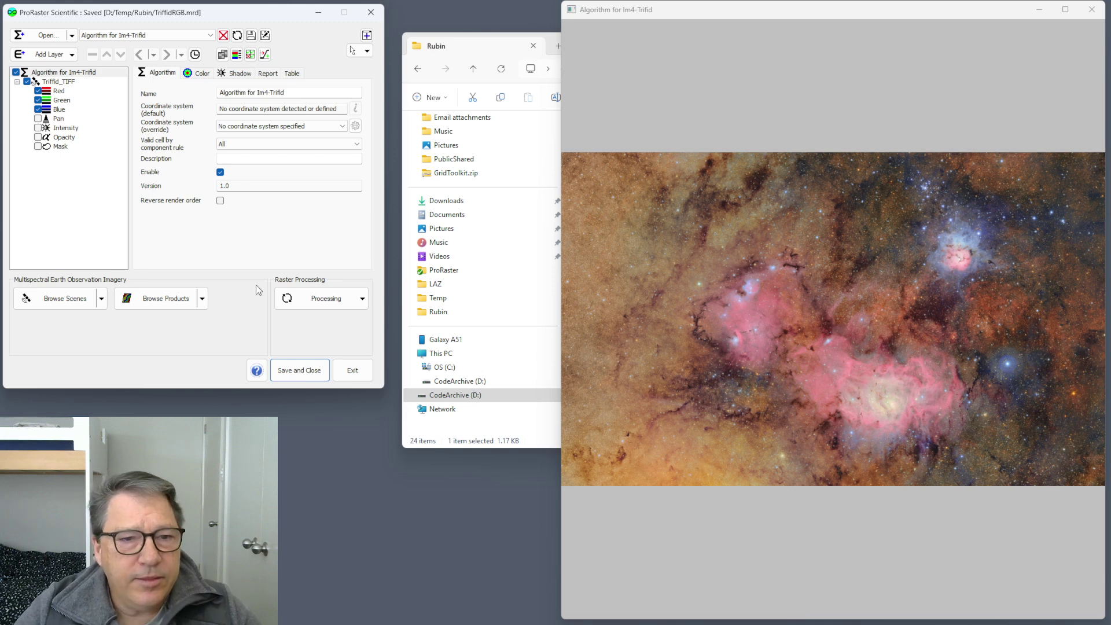
# Set up an image export of the Trifid algorithm in MapInfo MRR format with Lossless (PNG) compression and 24 Bit Color (RGB).
pyautogui.click(362, 300)
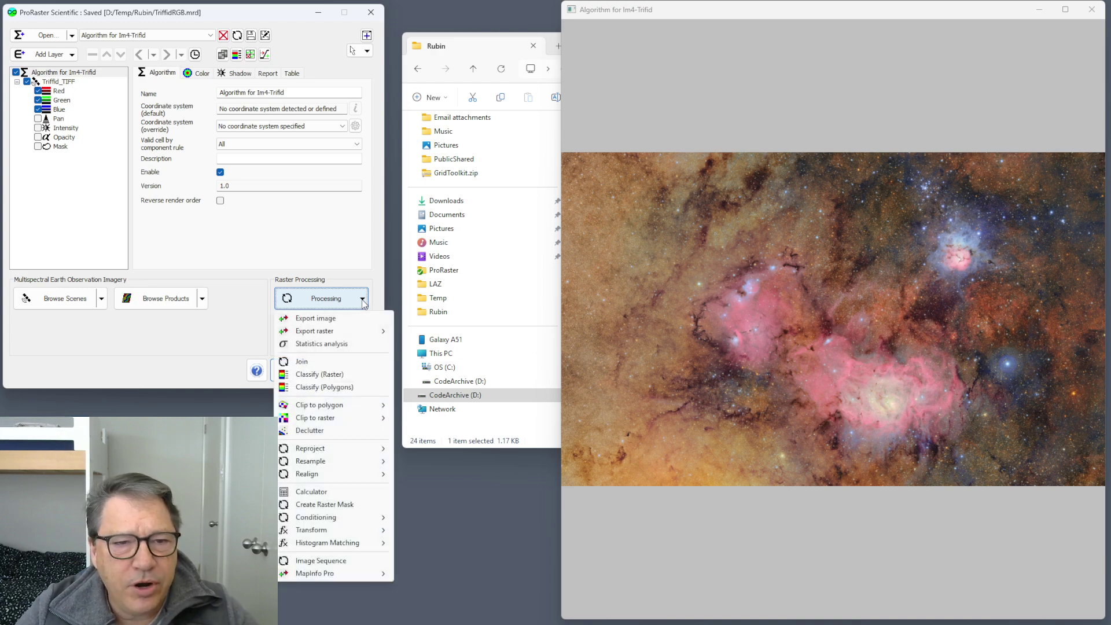
pyautogui.click(334, 319)
pyautogui.moveTo(204, 11); pyautogui.dragTo(485, 29)
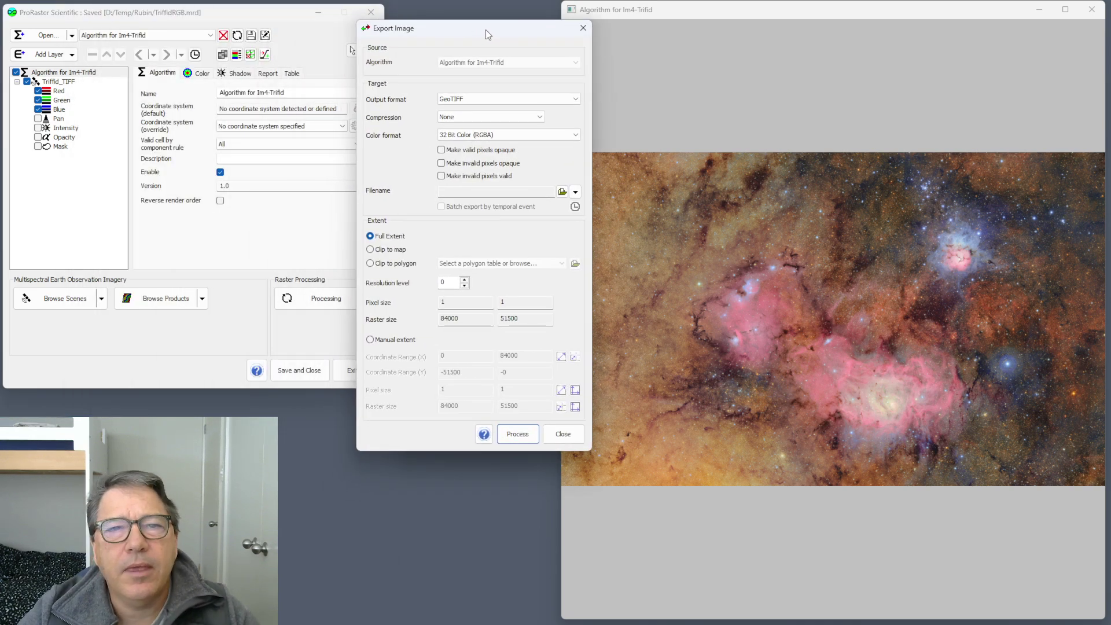
pyautogui.click(576, 100)
pyautogui.click(476, 110)
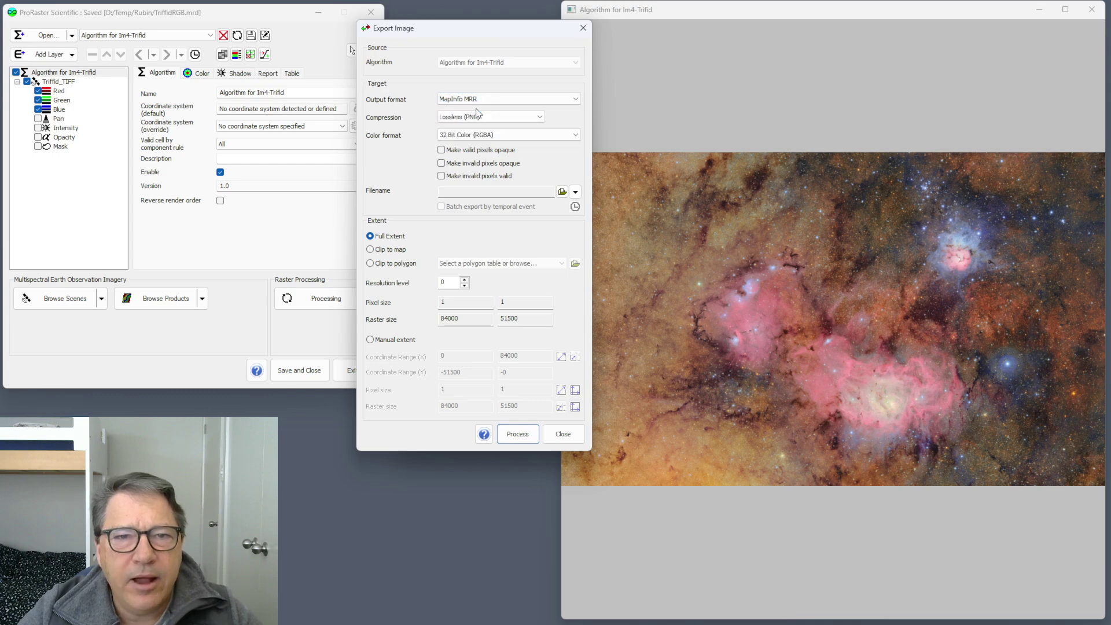
pyautogui.click(510, 118)
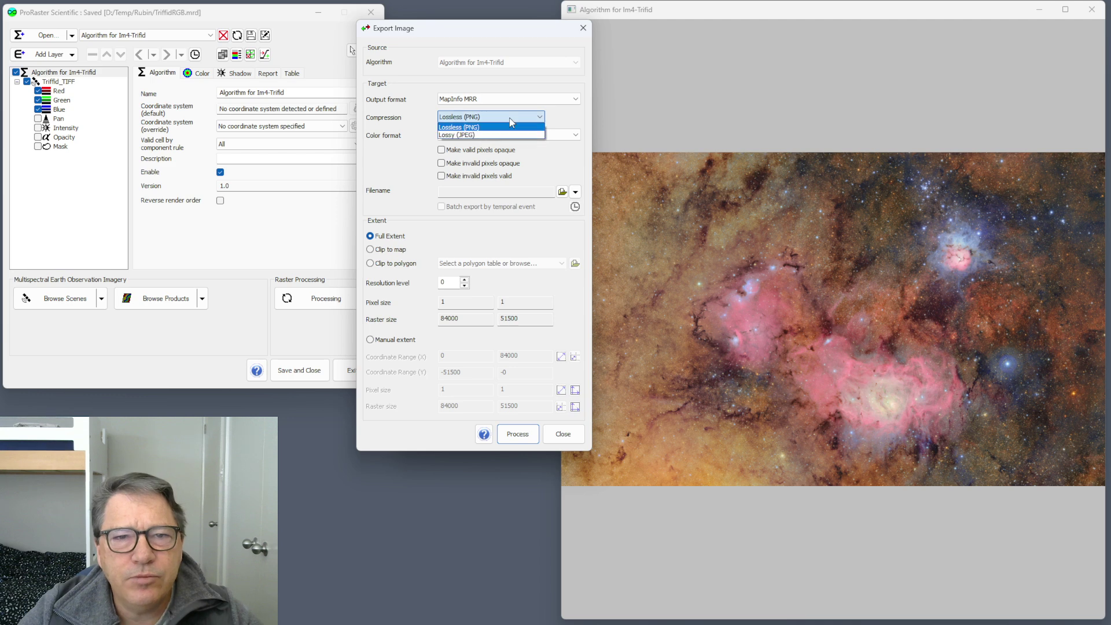
pyautogui.click(509, 118)
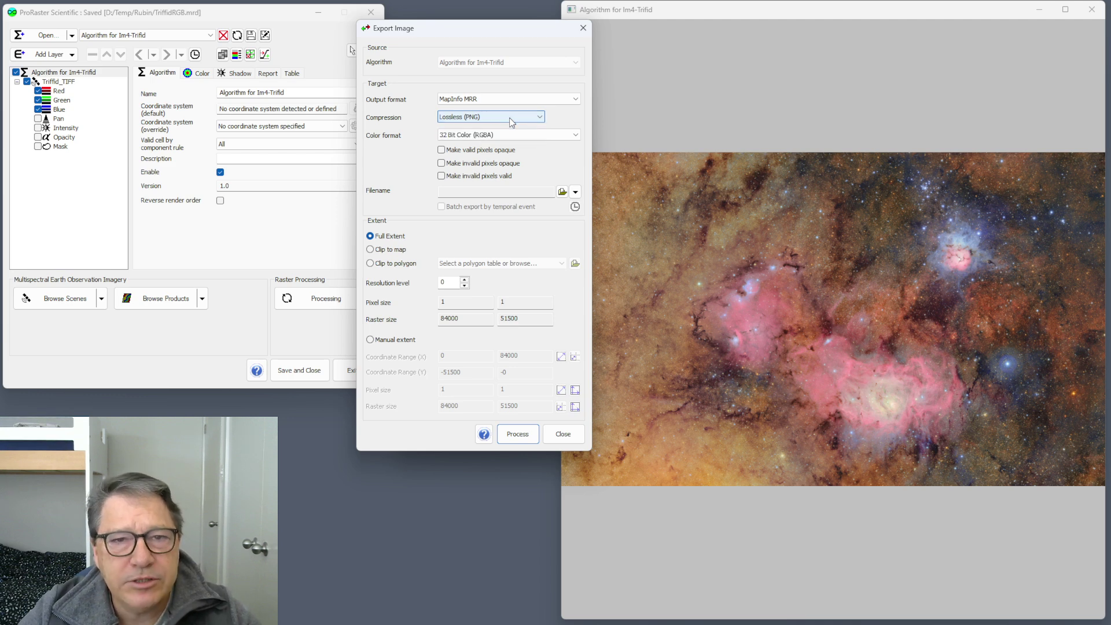
pyautogui.click(544, 135)
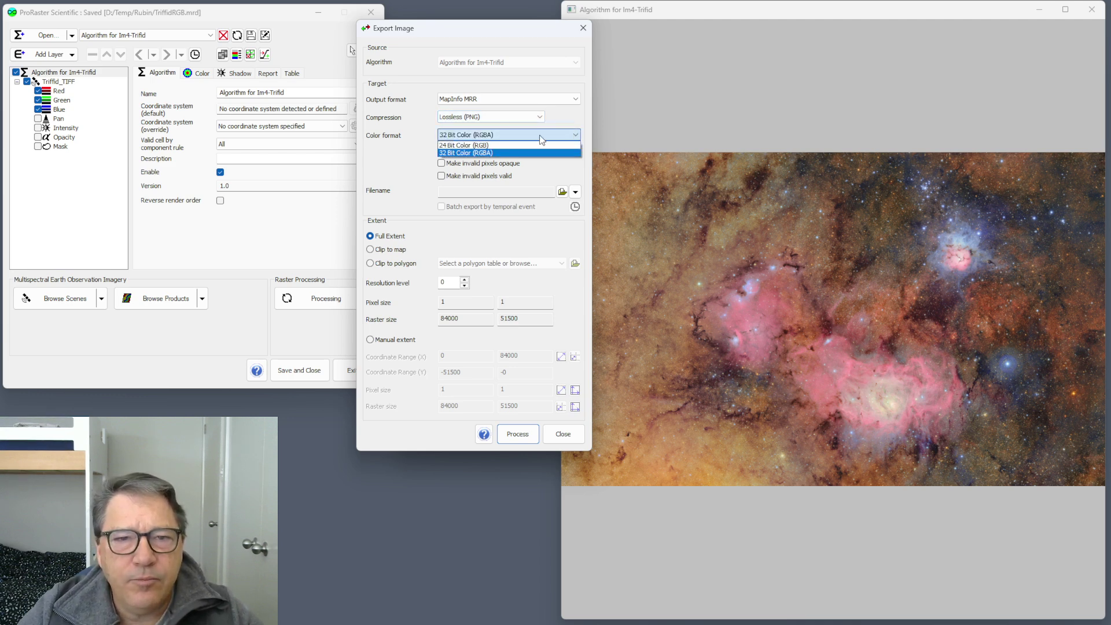
pyautogui.click(509, 146)
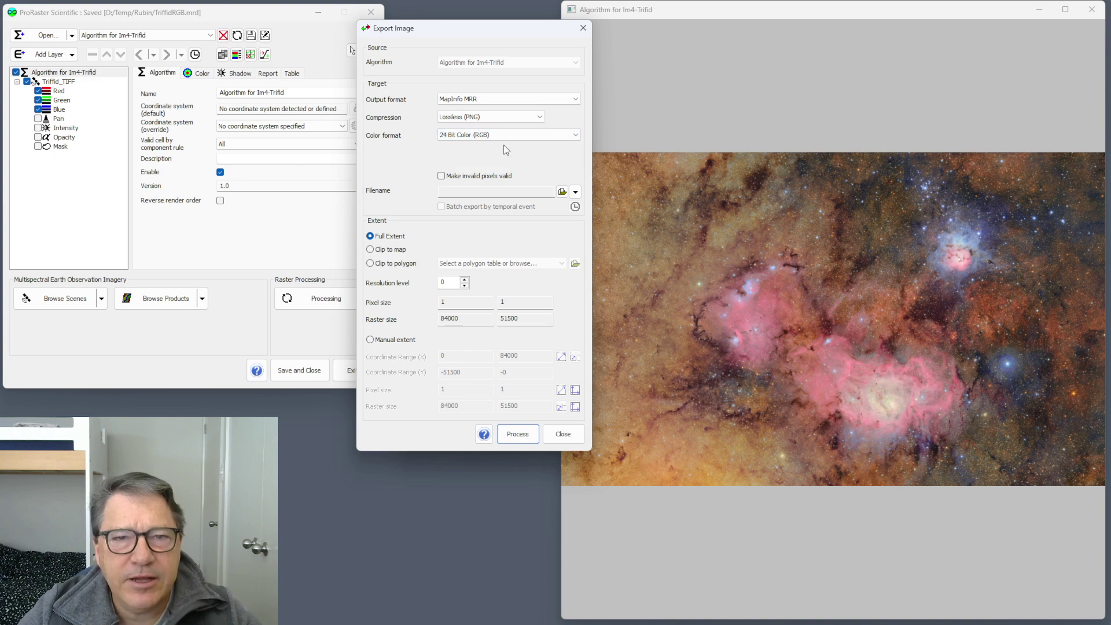
# Choose the existing Im4Trifid_Export.mrr in the Rubin folder as the export file, accept replacing it, and close the export without processing.
pyautogui.click(561, 193)
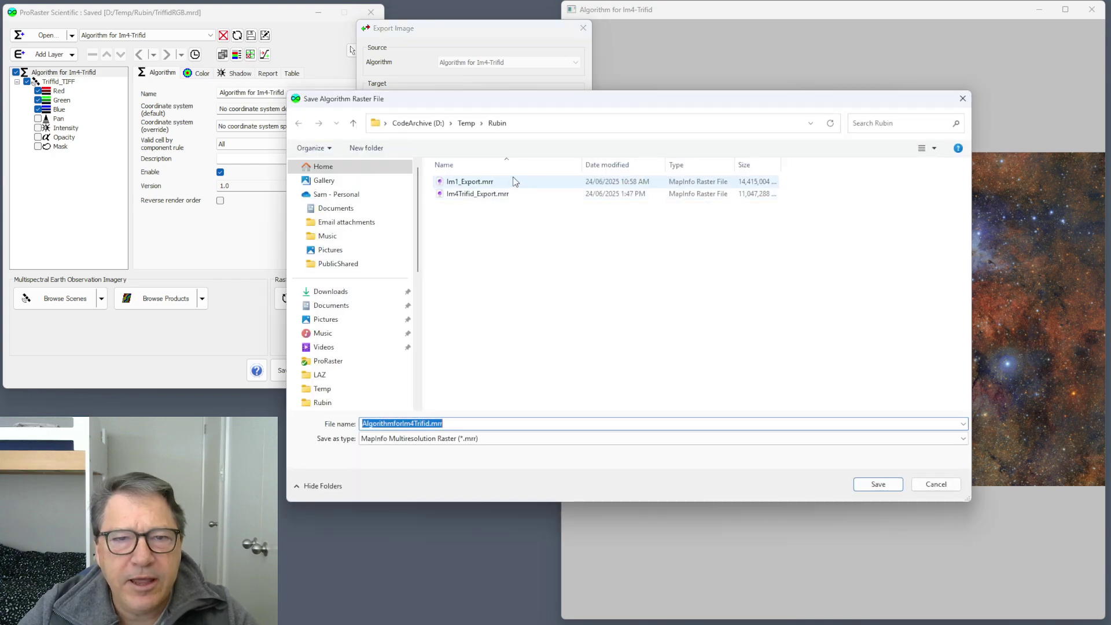
pyautogui.click(484, 195)
pyautogui.doubleClick(484, 194)
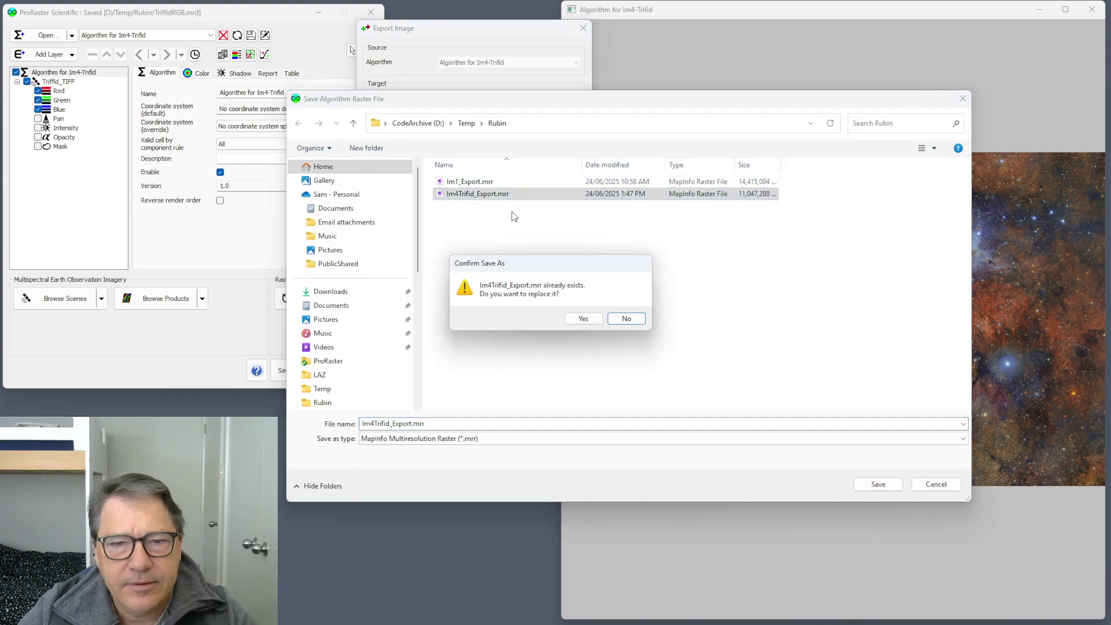
pyautogui.click(591, 319)
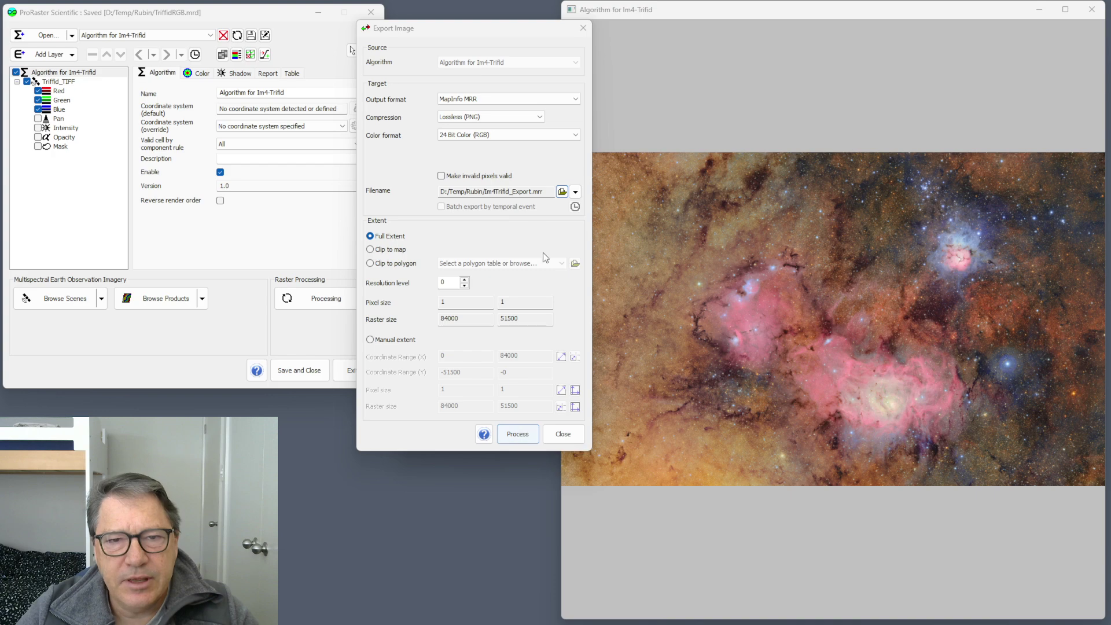
pyautogui.click(583, 28)
# Close the algorithm and load Im4Trifid_Export.mrr, after checking its file size against Im4-Trifid.tif and its OVR file.
pyautogui.click(223, 35)
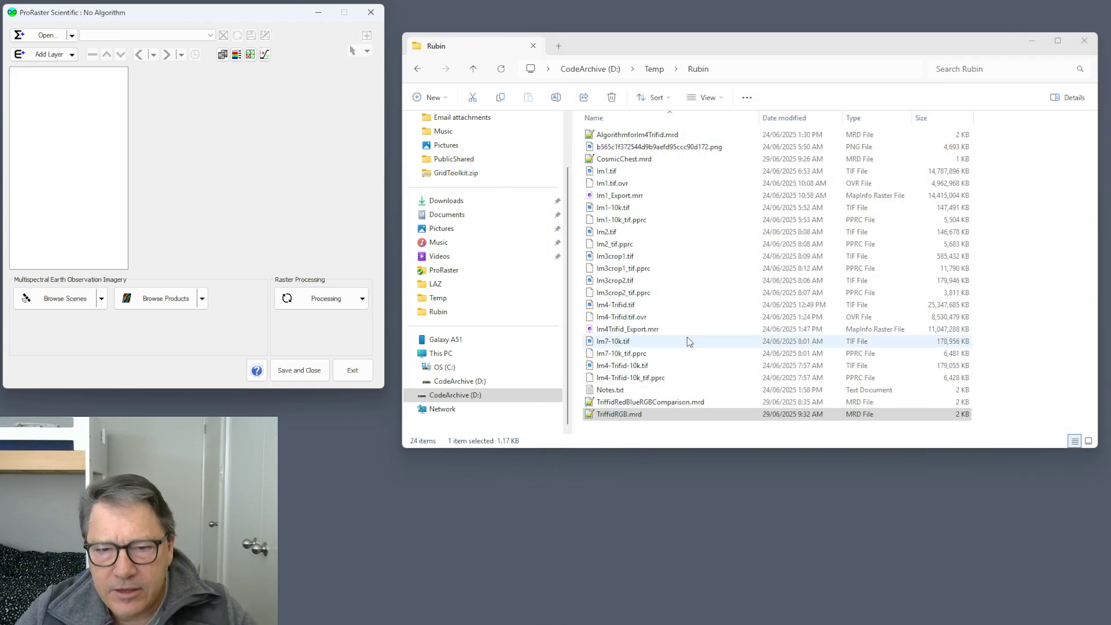
pyautogui.click(631, 307)
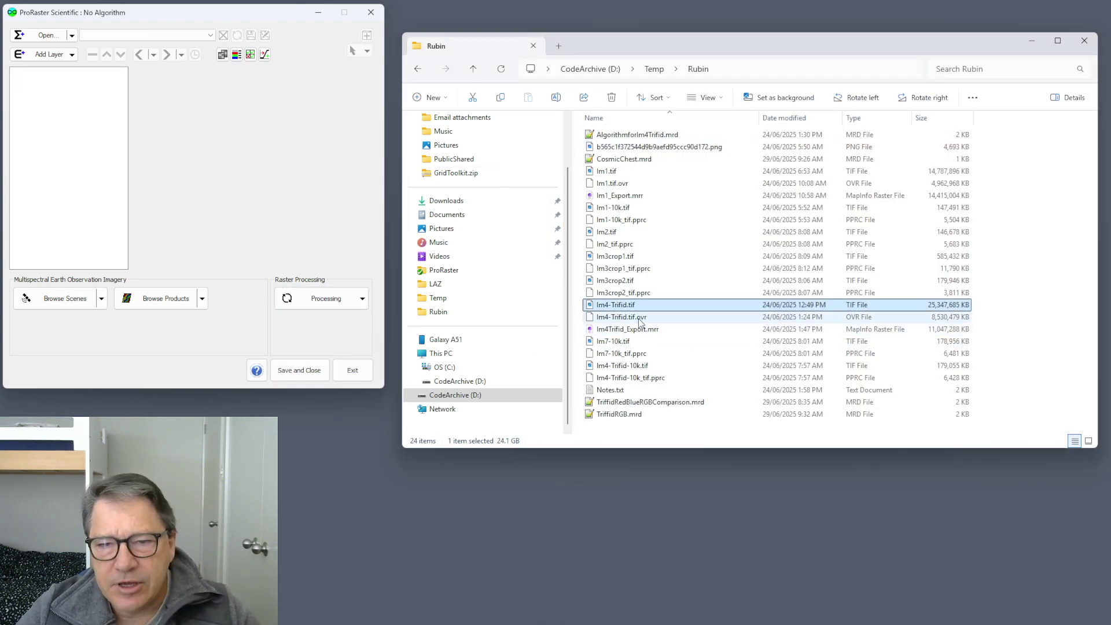
pyautogui.keyDown('shift'); pyautogui.click(639, 318); pyautogui.keyUp('shift')
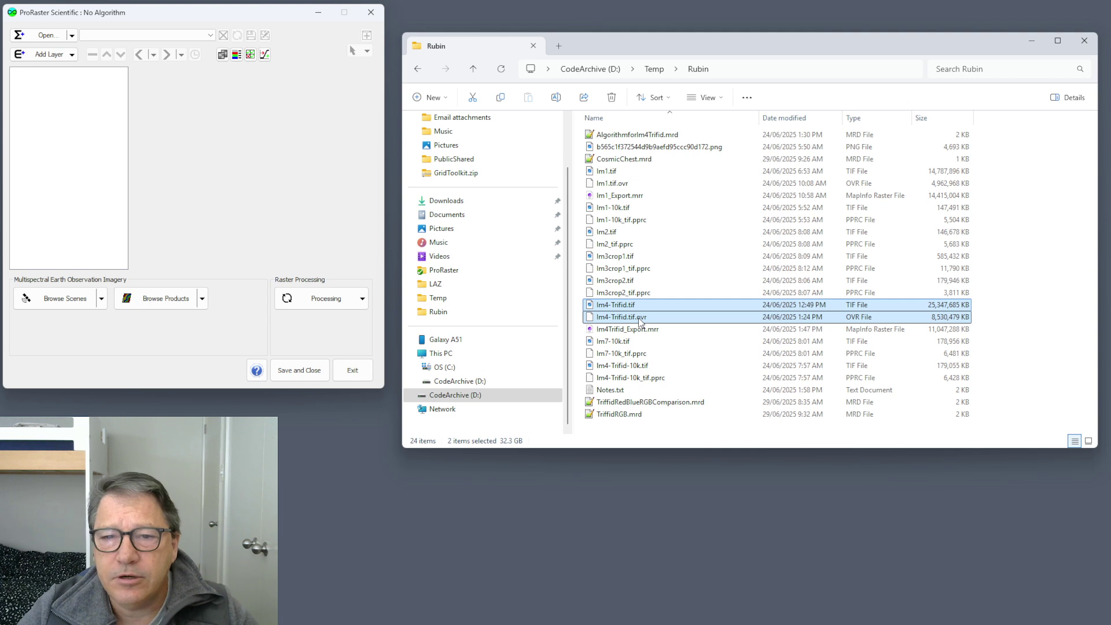
pyautogui.click(669, 329)
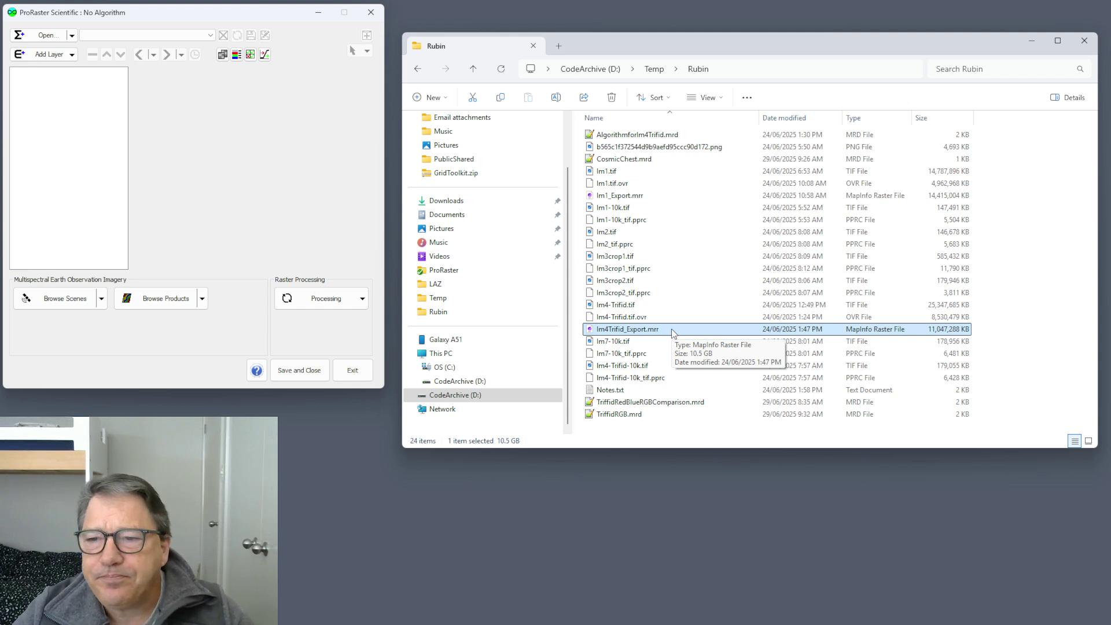
pyautogui.moveTo(671, 329); pyautogui.dragTo(272, 144)
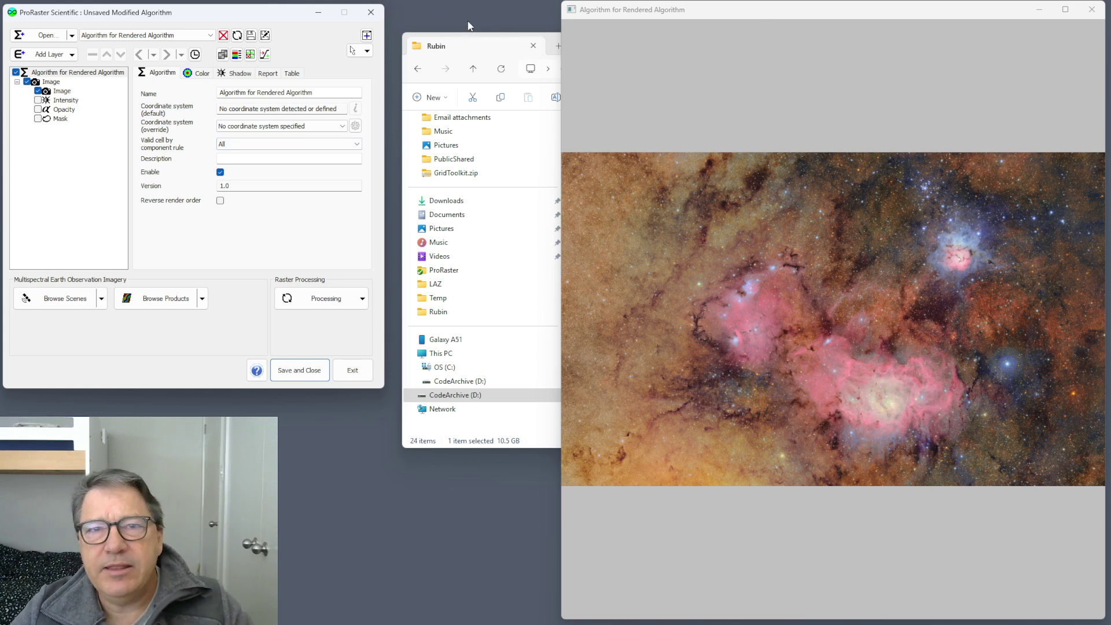
# Maximize the rendered algorithm's display window and examine the nebula and star fields at several zoom levels.
pyautogui.doubleClick(818, 10)
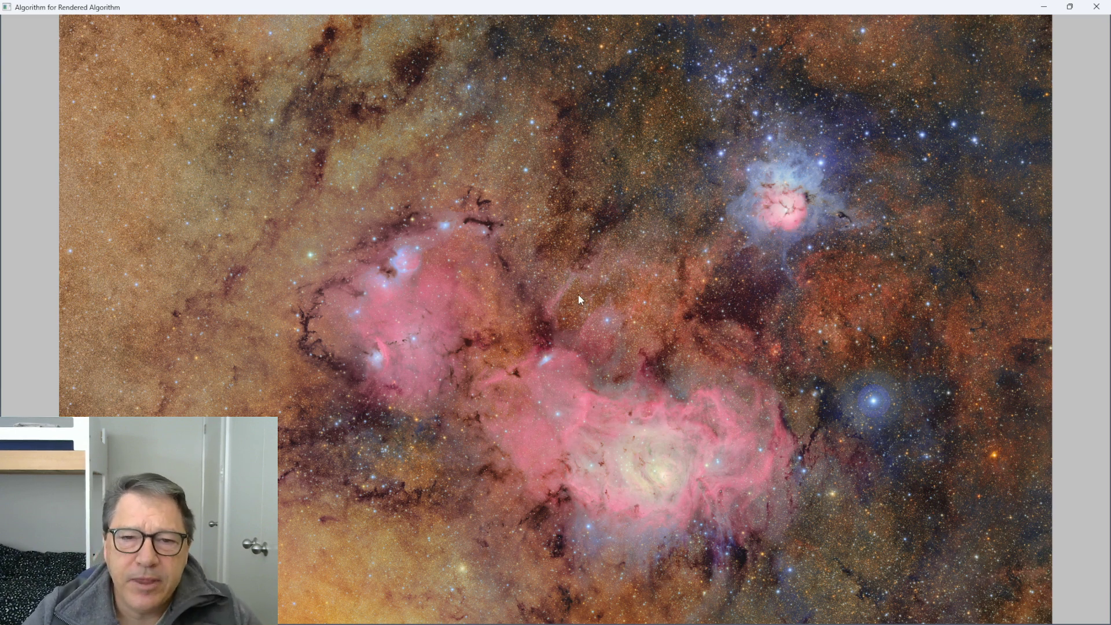
pyautogui.scroll(5, 474, 299)
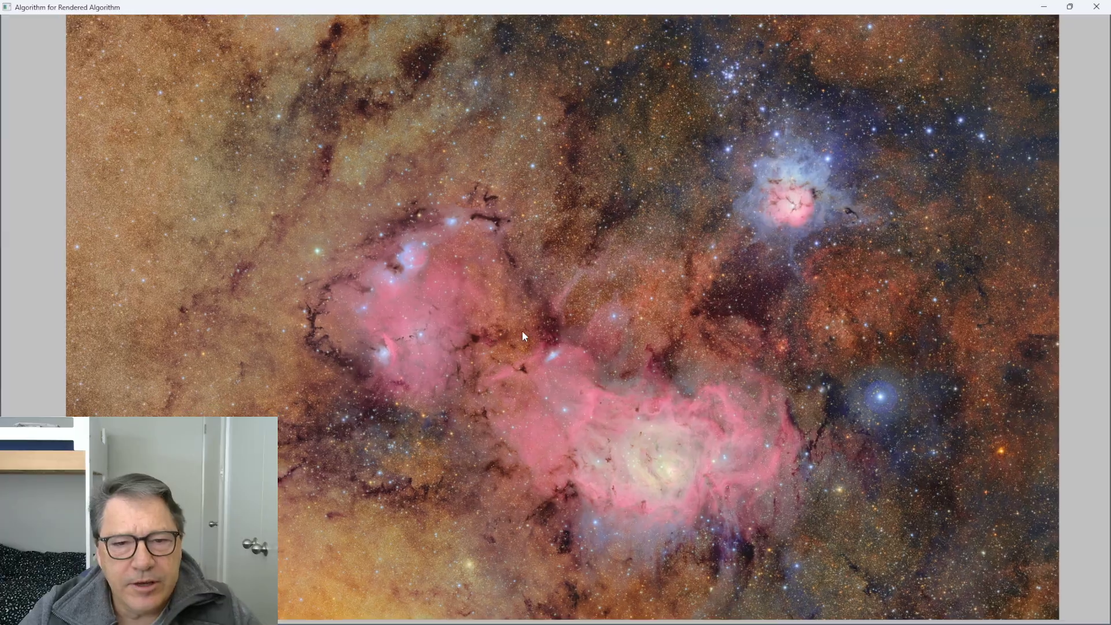
pyautogui.scroll(5, 509, 276)
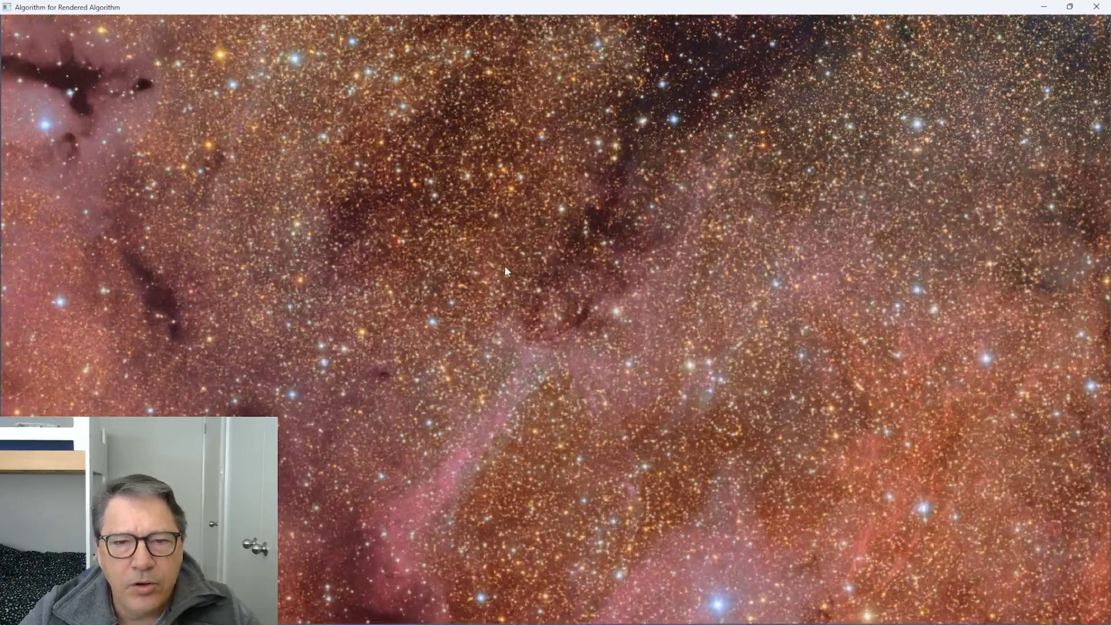
pyautogui.scroll(-10, 517, 270)
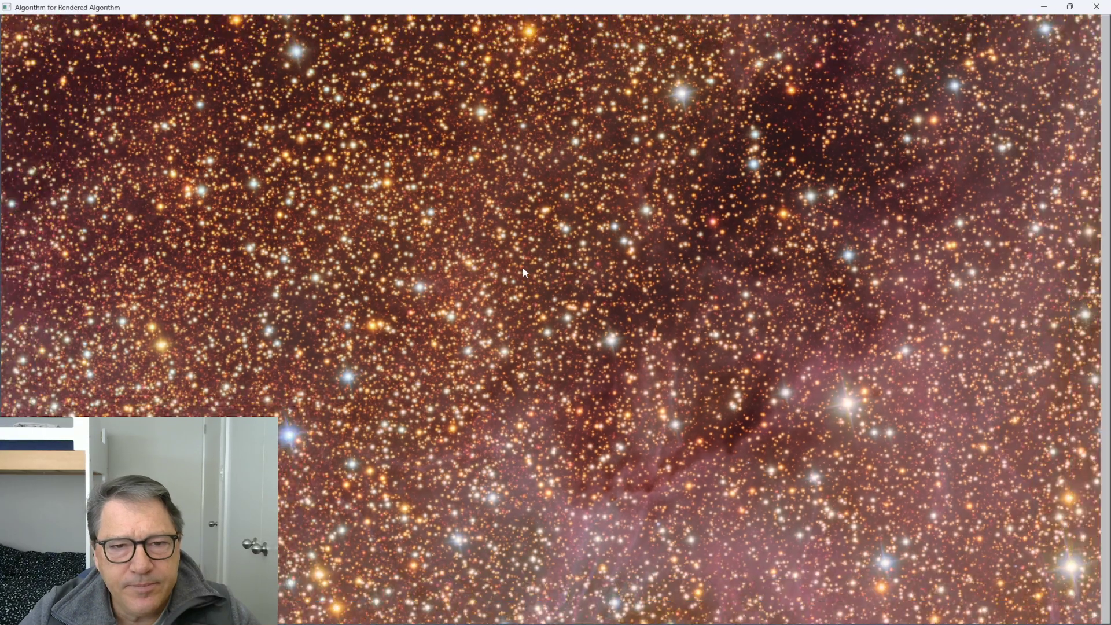
pyautogui.scroll(-3, 403, 356)
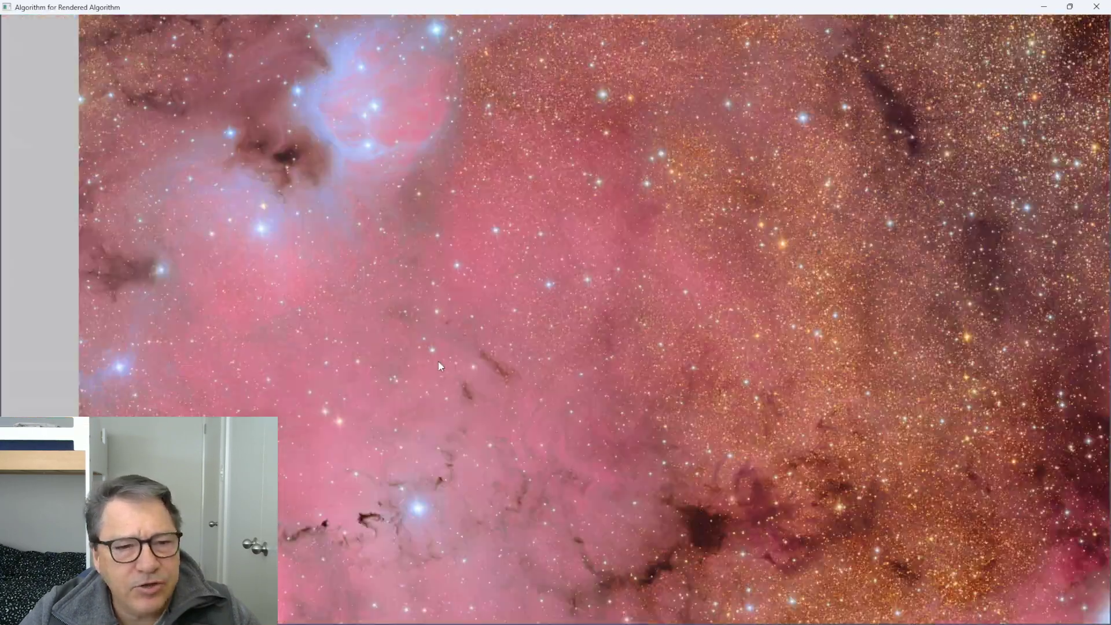
pyautogui.moveTo(351, 380); pyautogui.dragTo(661, 280)
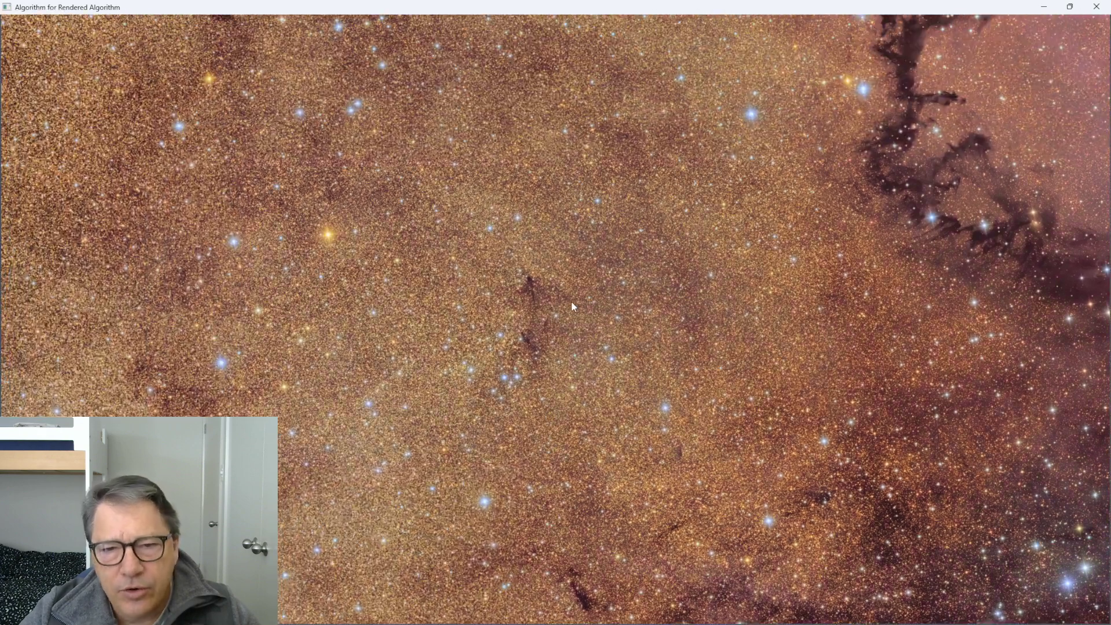
# Fly across the exported Trifid image with Pan Fly and examine the dense star field at close zoom.
pyautogui.rightClick(572, 305)
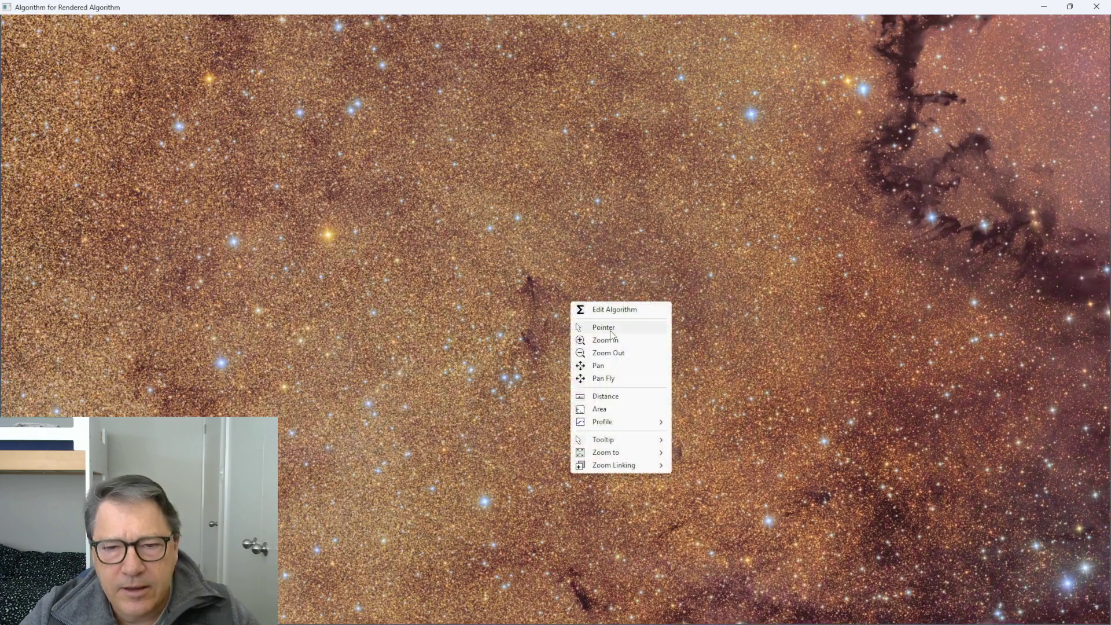
pyautogui.click(609, 379)
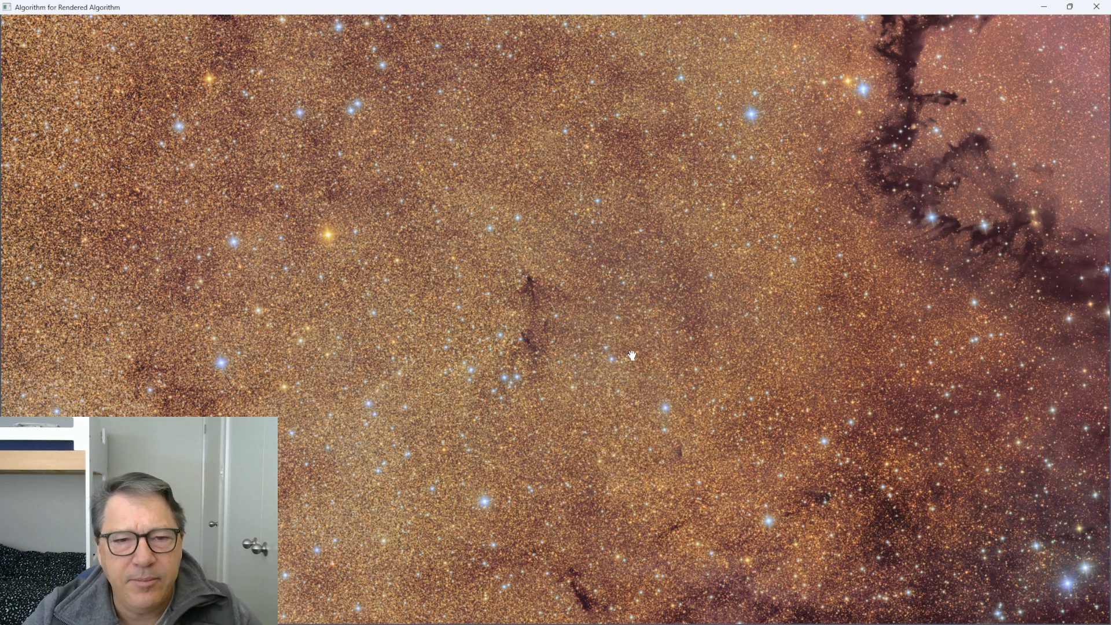
pyautogui.moveTo(619, 332); pyautogui.dragTo(114, 142)
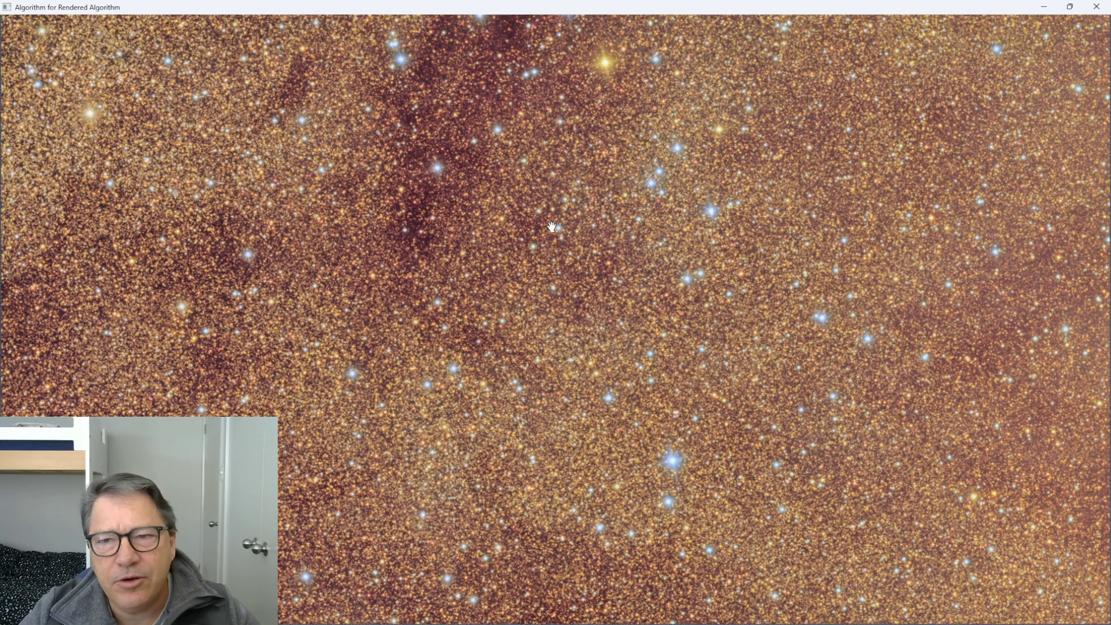
pyautogui.scroll(5, 534, 224)
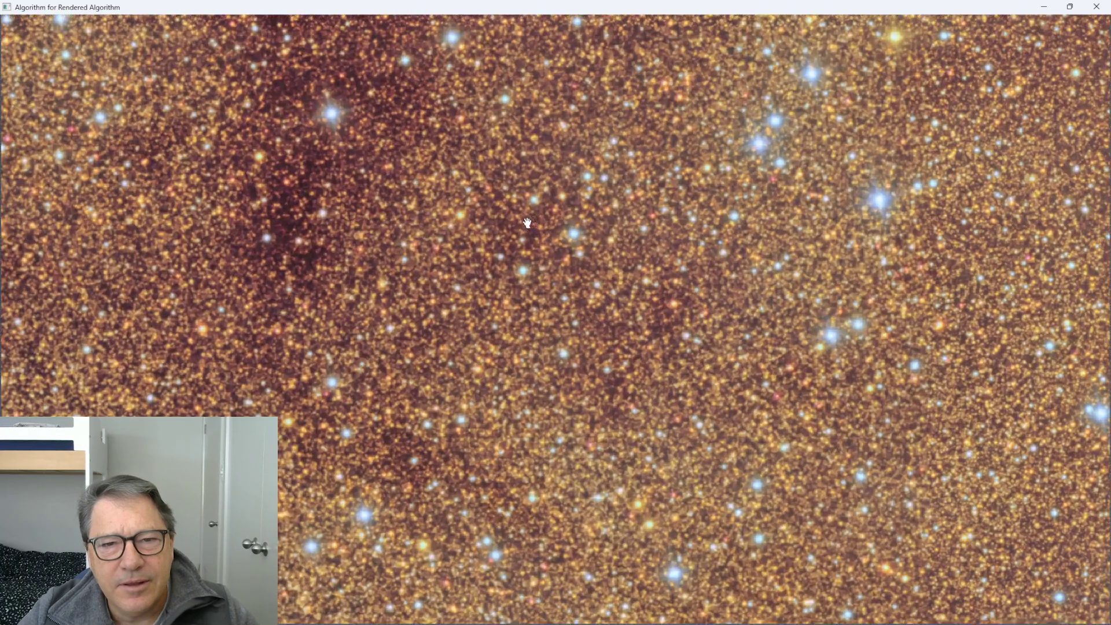
pyautogui.scroll(3, 536, 224)
pyautogui.scroll(2, 536, 223)
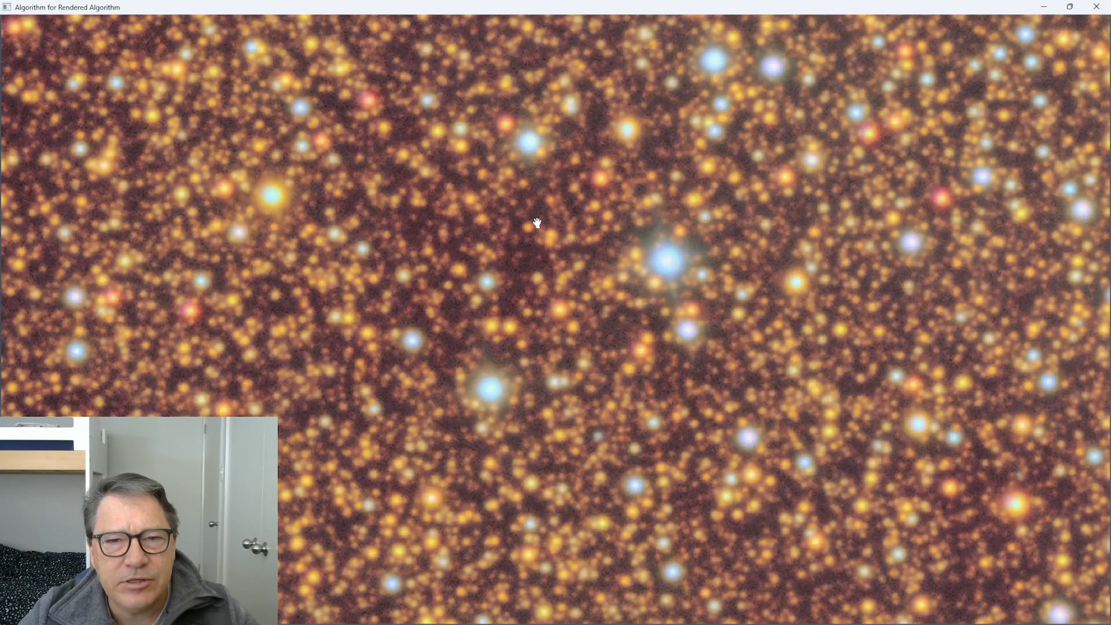